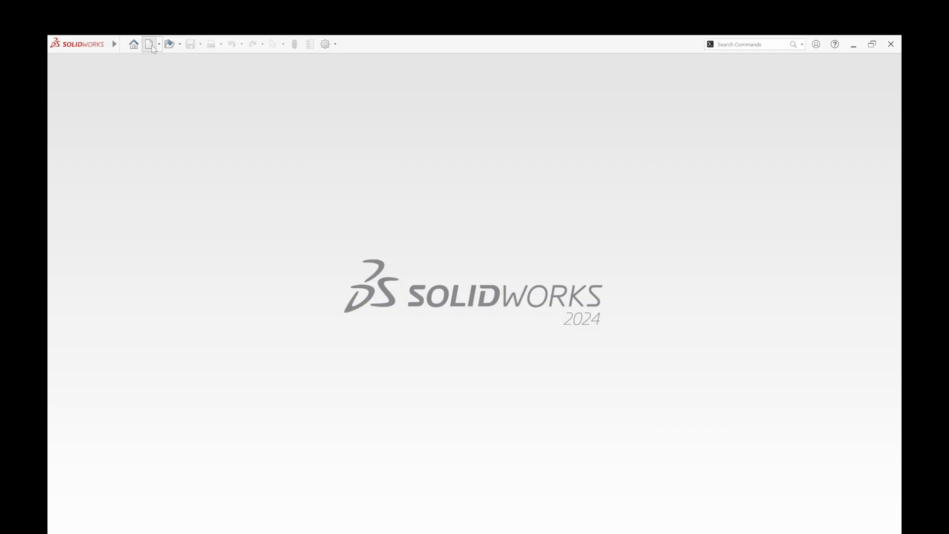
Step: Create a new part and open a sketch on the Front Plane
{"action": "left_click", "coordinate": [149, 44]}
{"action": "left_click", "coordinate": [542, 391]}
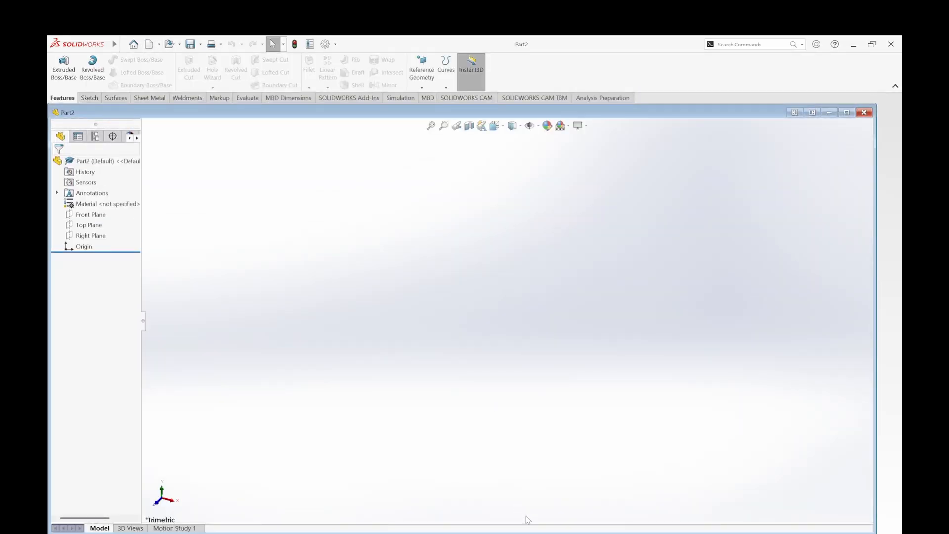
{"action": "left_click", "coordinate": [89, 214]}
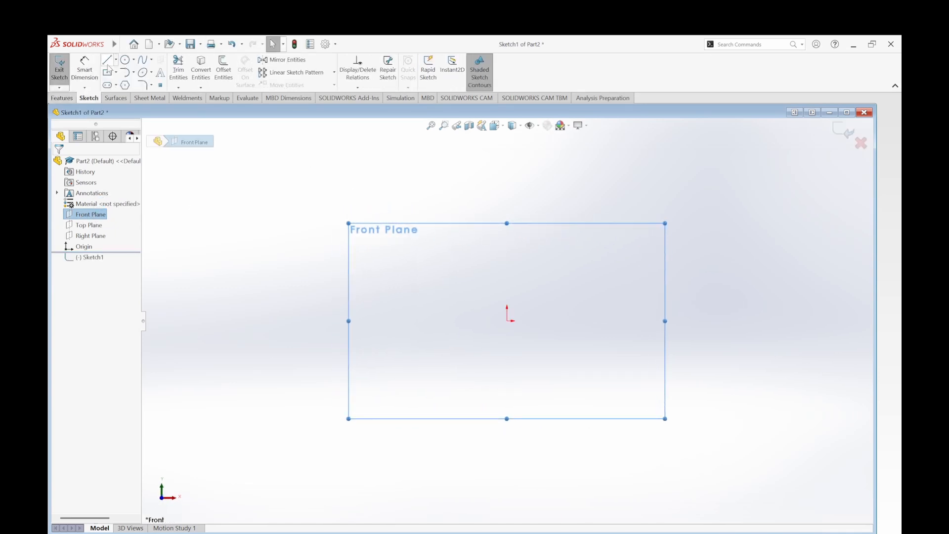
Step: Sketch a closed inverted-T profile with a horizontal base line about 142.5 mm long through the origin and a raised block in the middle
{"action": "left_click", "coordinate": [113, 63]}
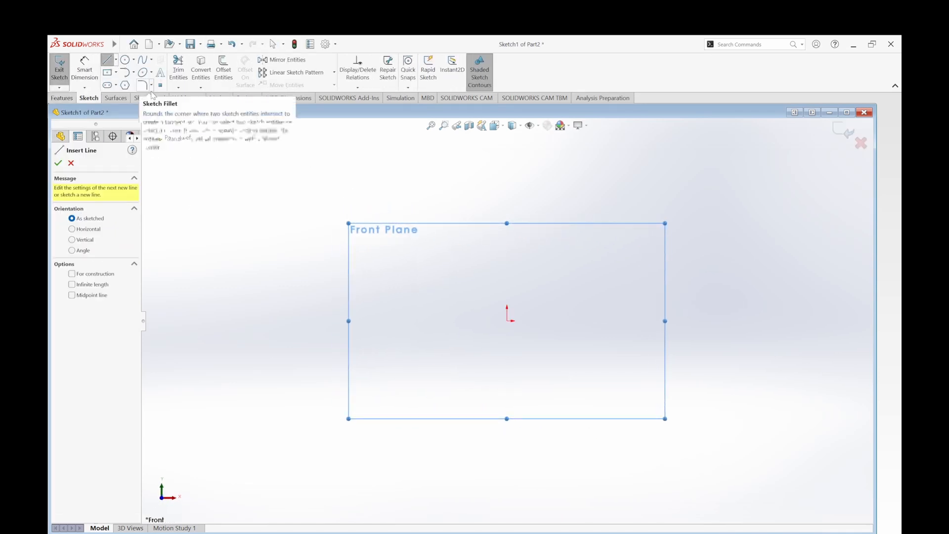
{"action": "left_click", "coordinate": [394, 321]}
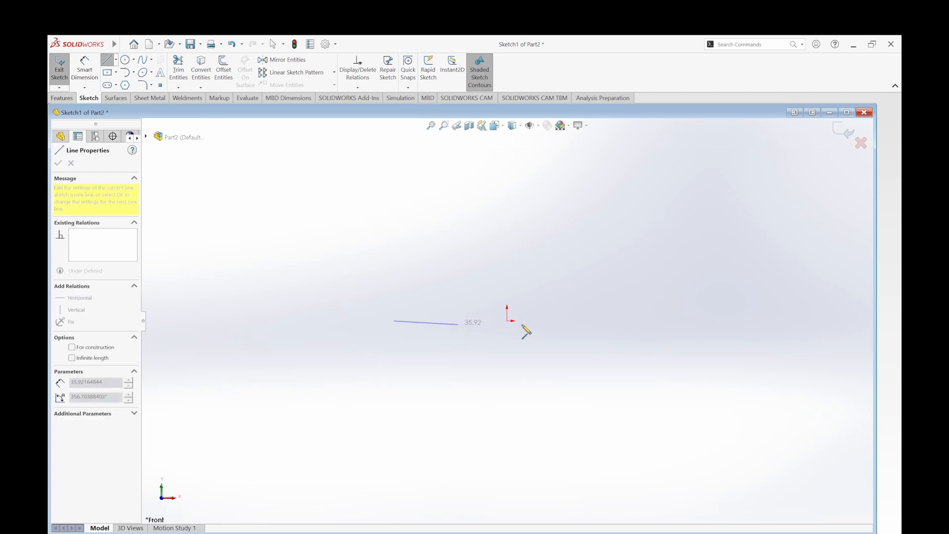
{"action": "left_click", "coordinate": [649, 321]}
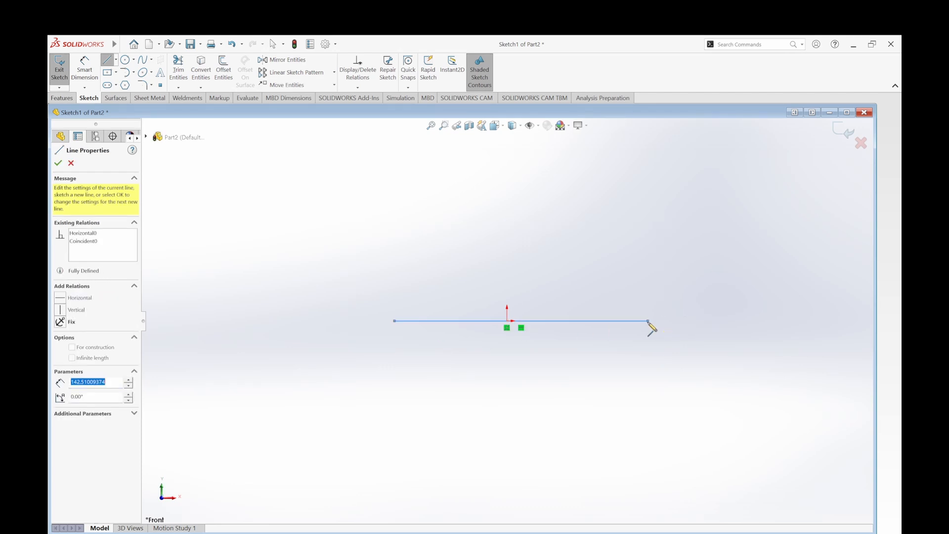
{"action": "left_click", "coordinate": [648, 295]}
{"action": "left_click", "coordinate": [609, 294]}
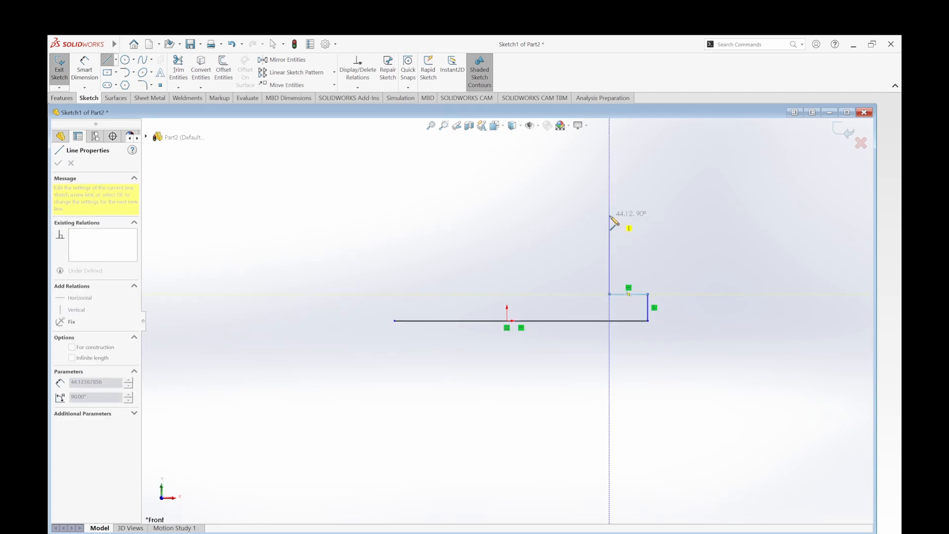
{"action": "left_click", "coordinate": [610, 214]}
{"action": "left_click", "coordinate": [434, 214]}
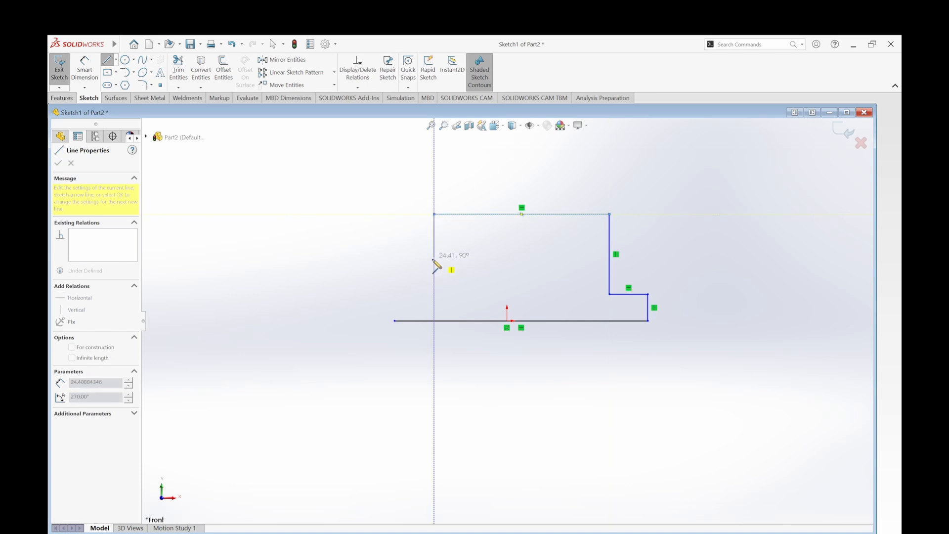
{"action": "left_click", "coordinate": [434, 289]}
{"action": "left_click", "coordinate": [395, 290]}
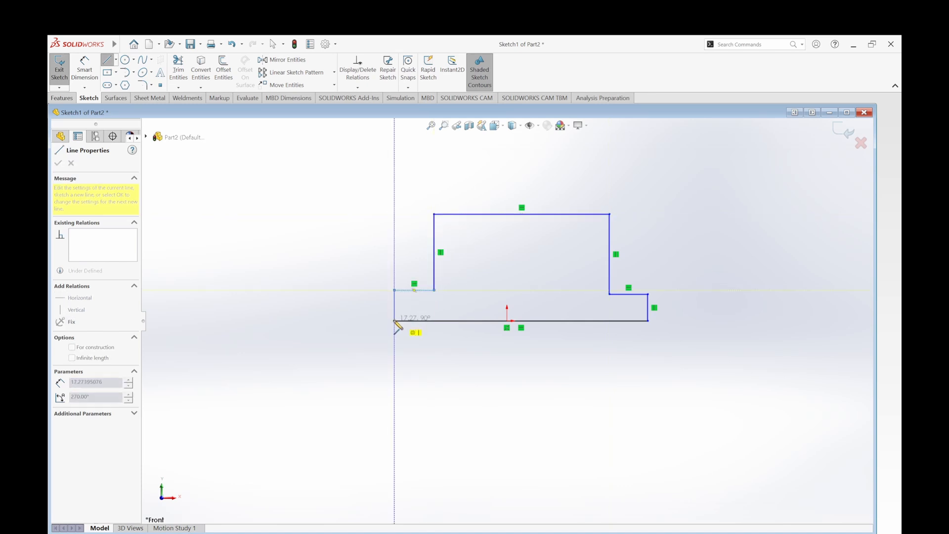
{"action": "left_click", "coordinate": [394, 321]}
{"action": "right_click", "coordinate": [346, 274]}
{"action": "left_click", "coordinate": [367, 280]}
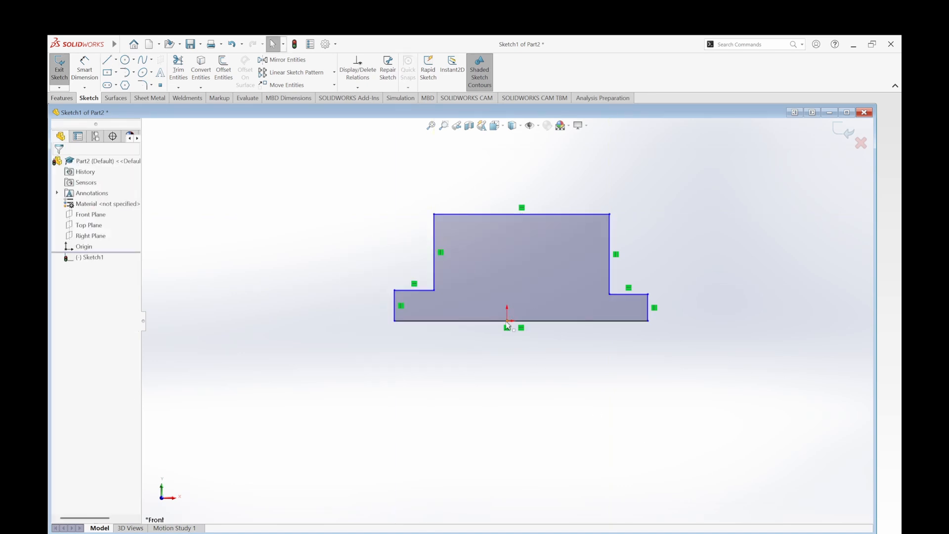
Step: Try a Midpoint relation between the base line and the origin, and undo it
{"action": "left_click", "coordinate": [507, 321]}
{"action": "left_click", "coordinate": [521, 321], "text": "ctrl"}
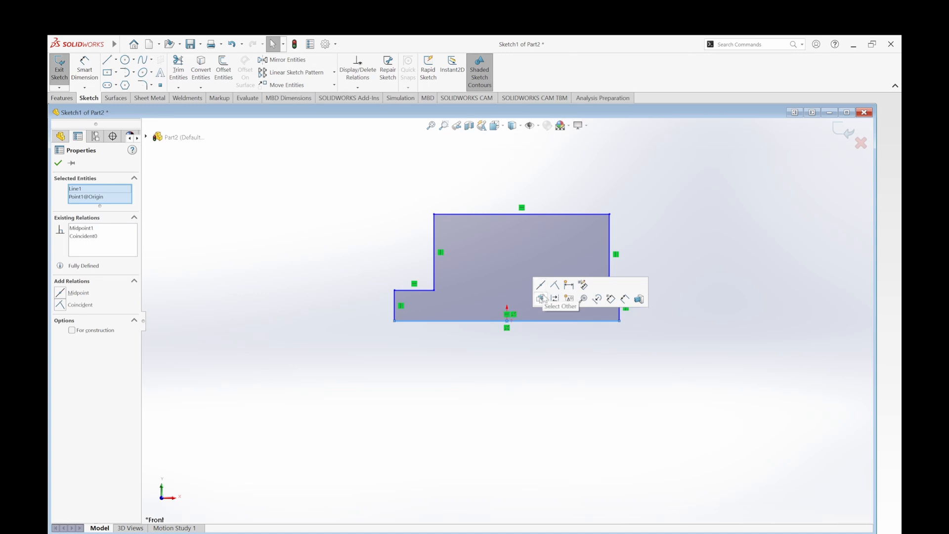
{"action": "left_click", "coordinate": [547, 298]}
{"action": "key", "text": "ctrl+z"}
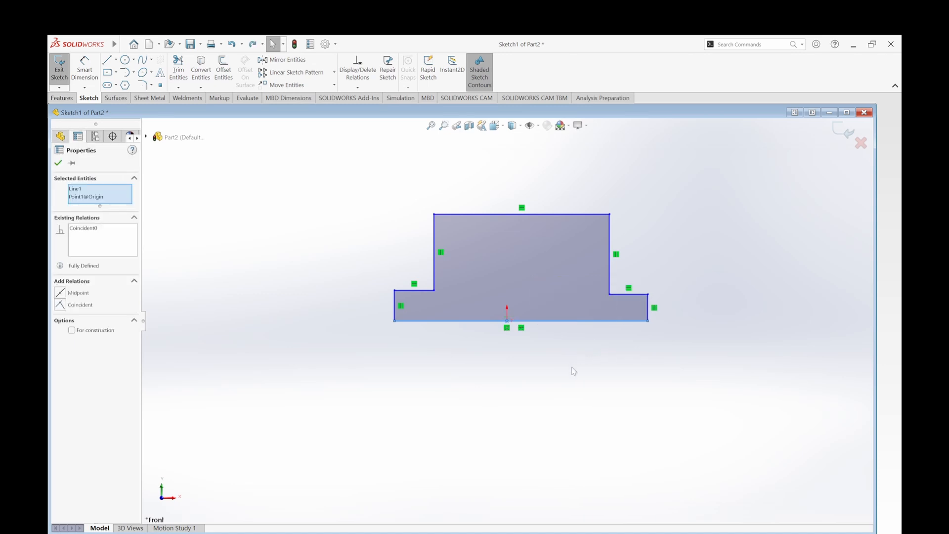
Step: Make the midpoint of the profile's base line coincident with the origin
{"action": "left_click", "coordinate": [545, 342]}
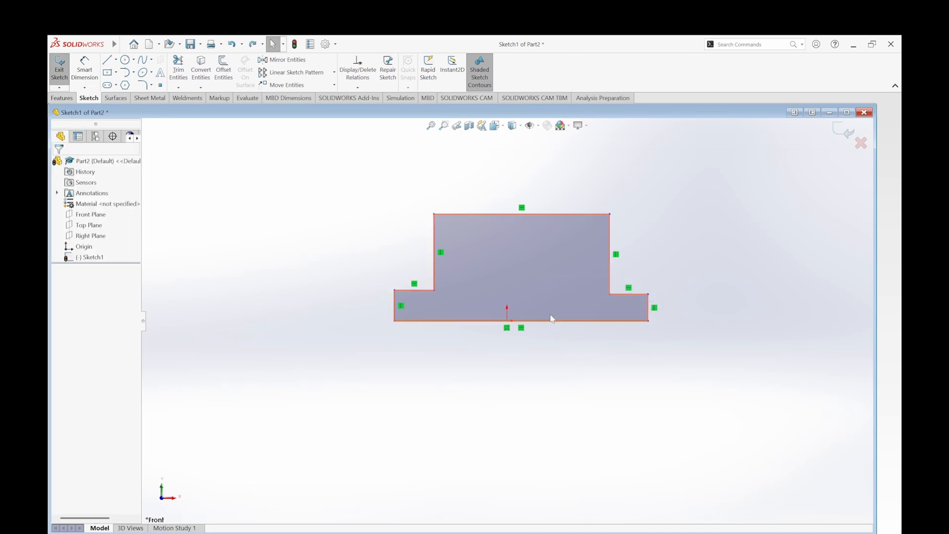
{"action": "left_click", "coordinate": [550, 321]}
{"action": "left_click", "coordinate": [535, 336]}
{"action": "left_click", "coordinate": [521, 322]}
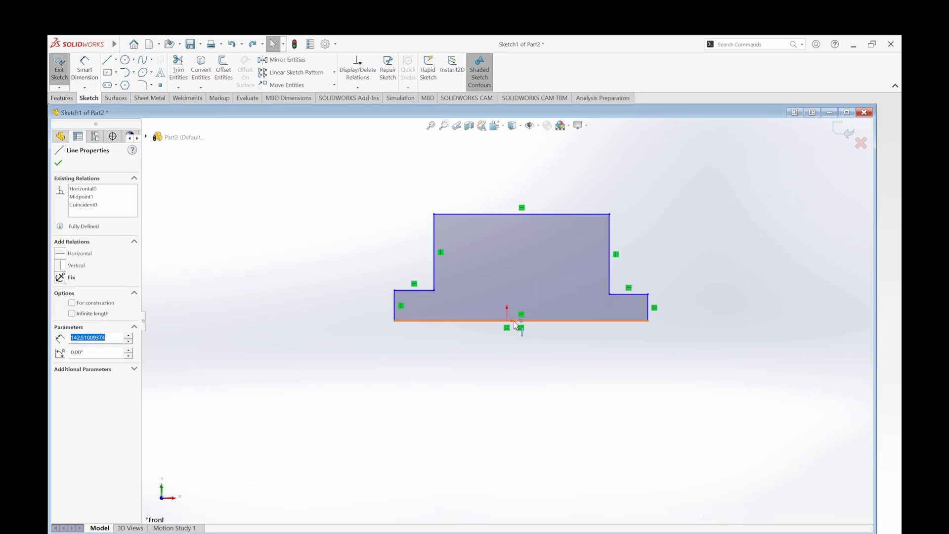
{"action": "left_click", "coordinate": [508, 321], "text": "ctrl"}
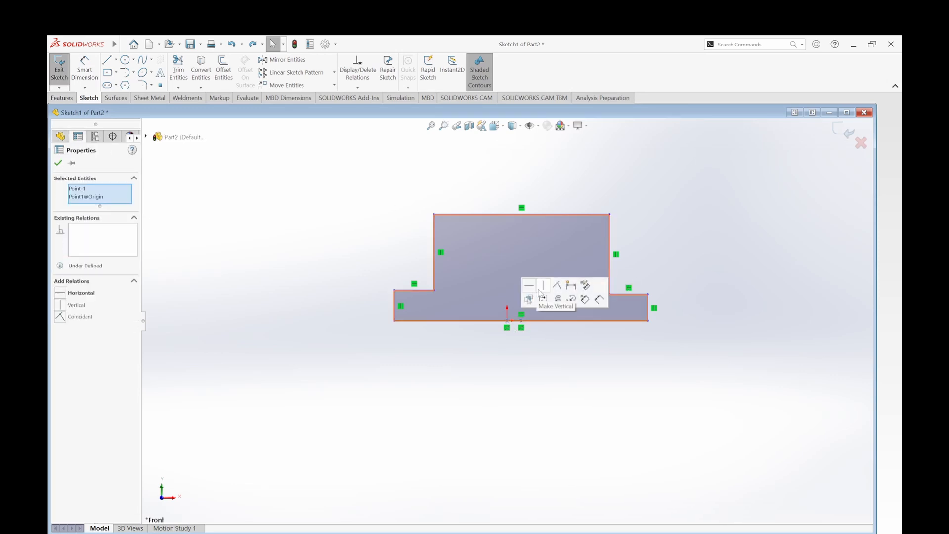
{"action": "left_click", "coordinate": [556, 285]}
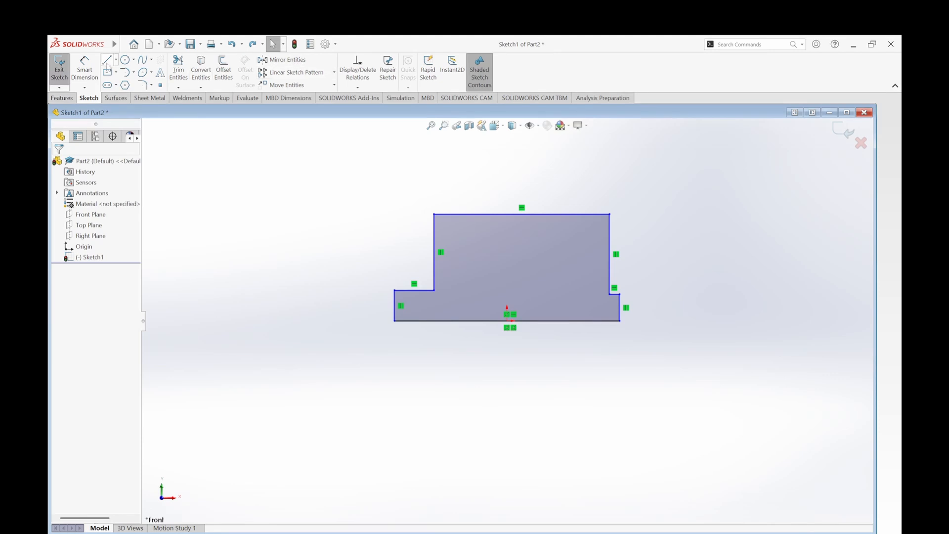
Step: Dimension the profile's base line to 80 mm and its top edge to 52 mm
{"action": "left_click", "coordinate": [85, 69]}
{"action": "left_click", "coordinate": [559, 321]}
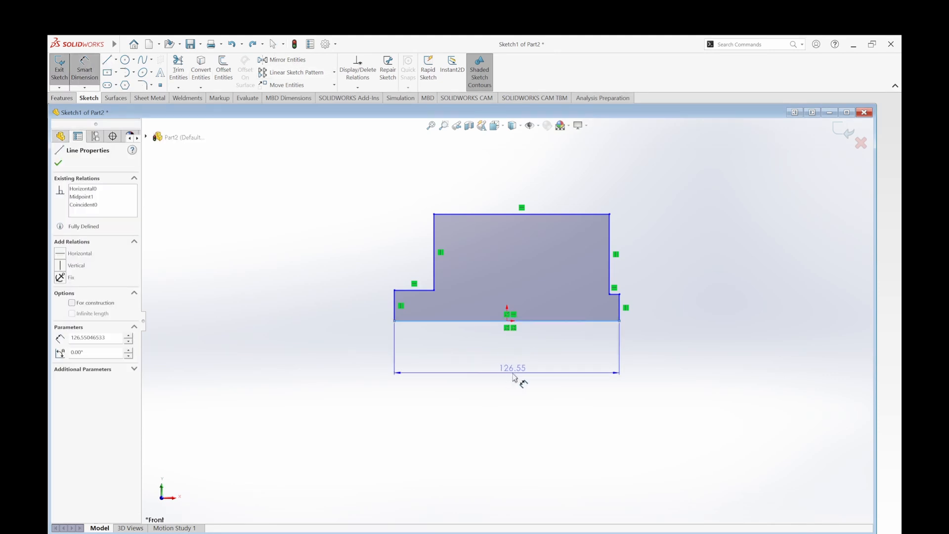
{"action": "left_click", "coordinate": [514, 373]}
{"action": "type", "text": "80"}
{"action": "key", "text": "Return"}
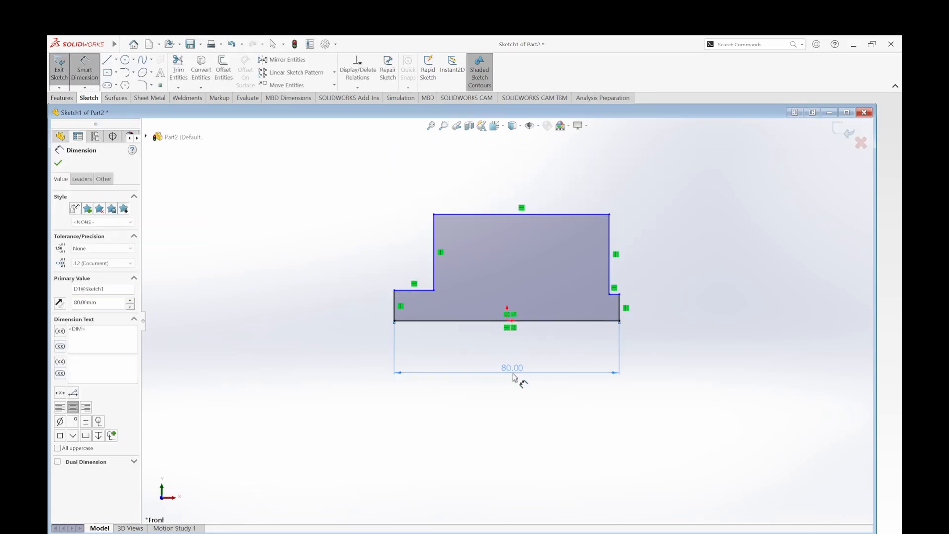
{"action": "left_click", "coordinate": [515, 214]}
{"action": "left_click", "coordinate": [516, 183]}
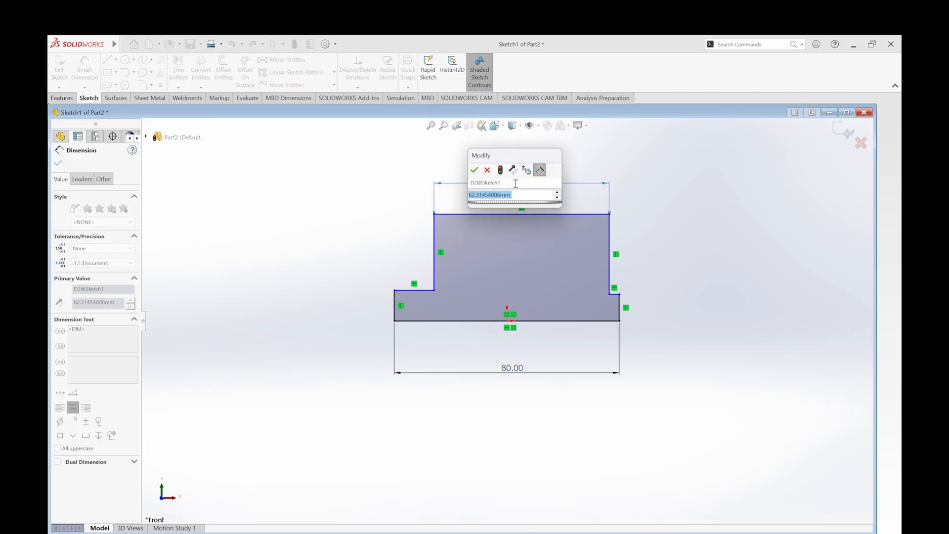
{"action": "type", "text": "52"}
{"action": "key", "text": "Return"}
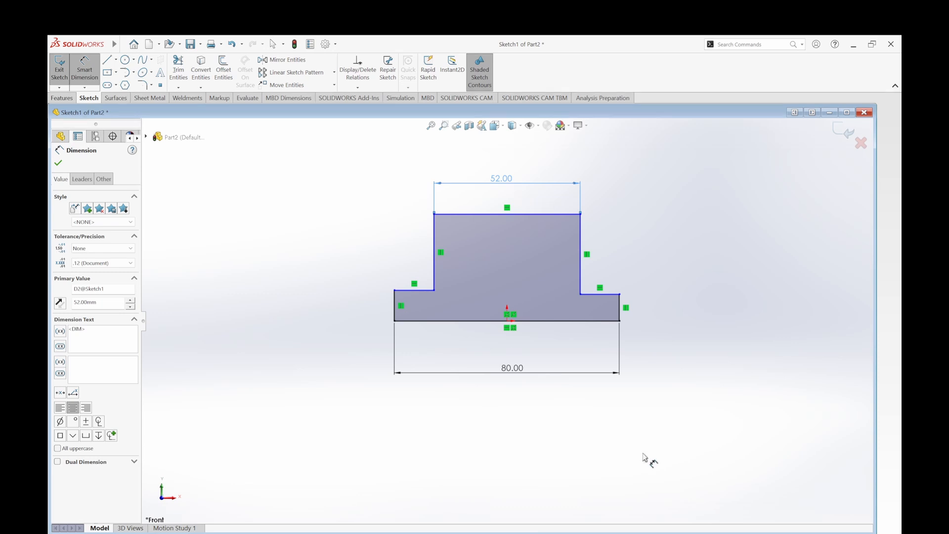
Step: Dimension the short vertical edges of both side flanges to a height of 6 mm each
{"action": "left_click", "coordinate": [624, 311]}
{"action": "left_click", "coordinate": [654, 310]}
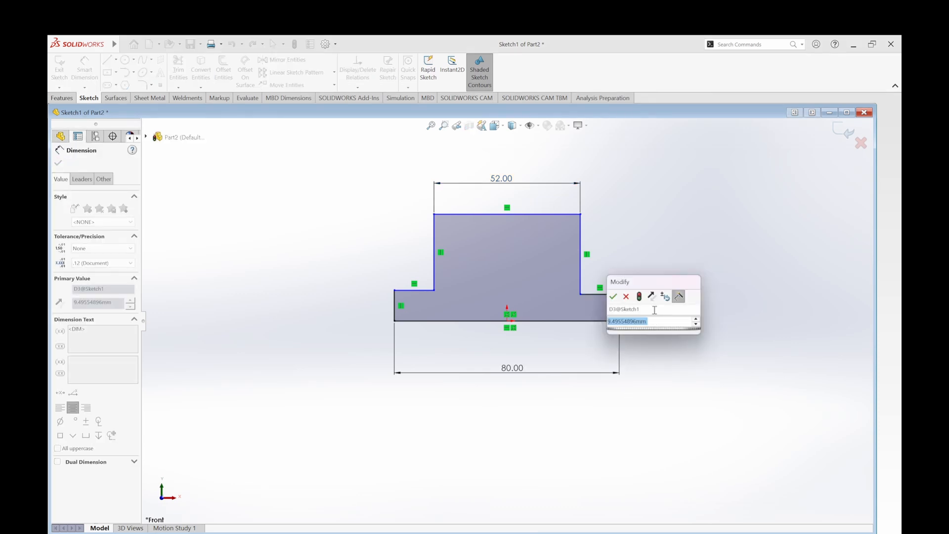
{"action": "type", "text": "6"}
{"action": "key", "text": "Return"}
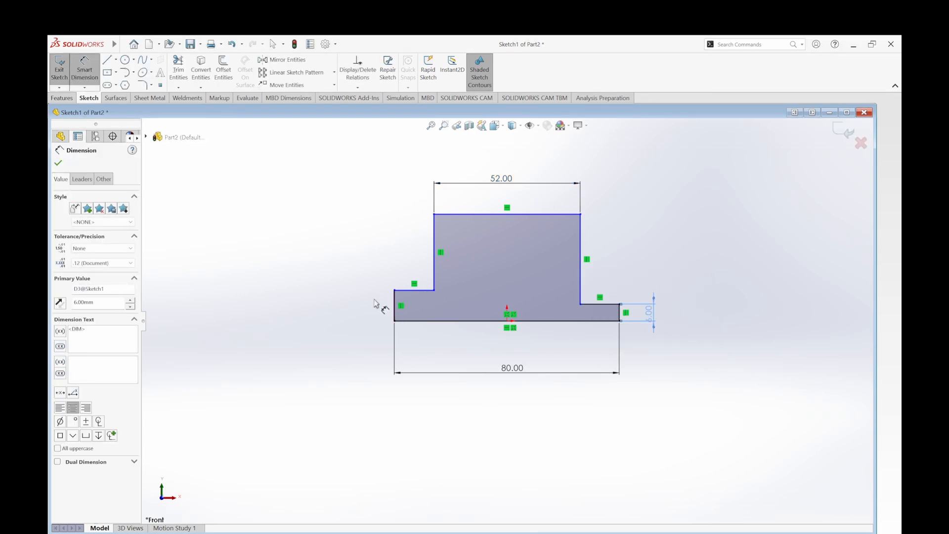
{"action": "left_click", "coordinate": [394, 306]}
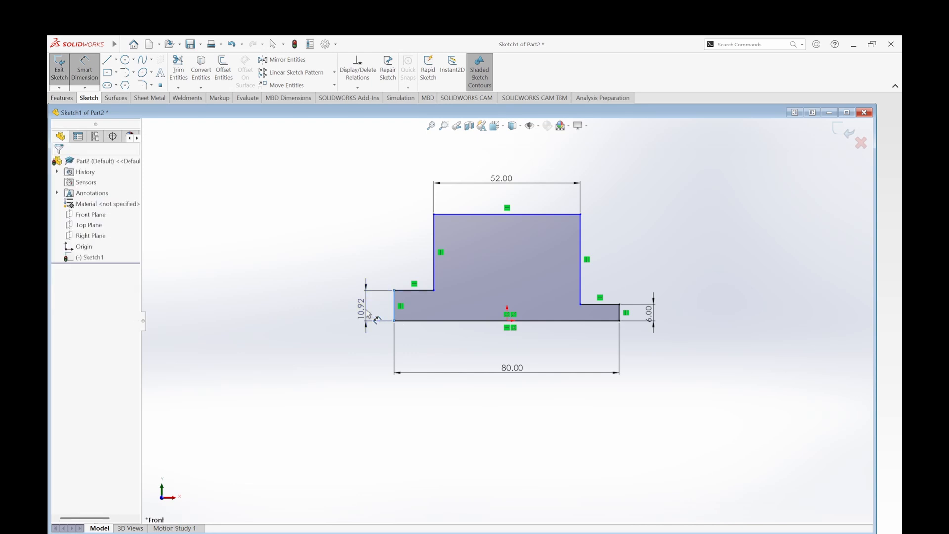
{"action": "left_click", "coordinate": [368, 312]}
{"action": "type", "text": "6"}
{"action": "key", "text": "Return"}
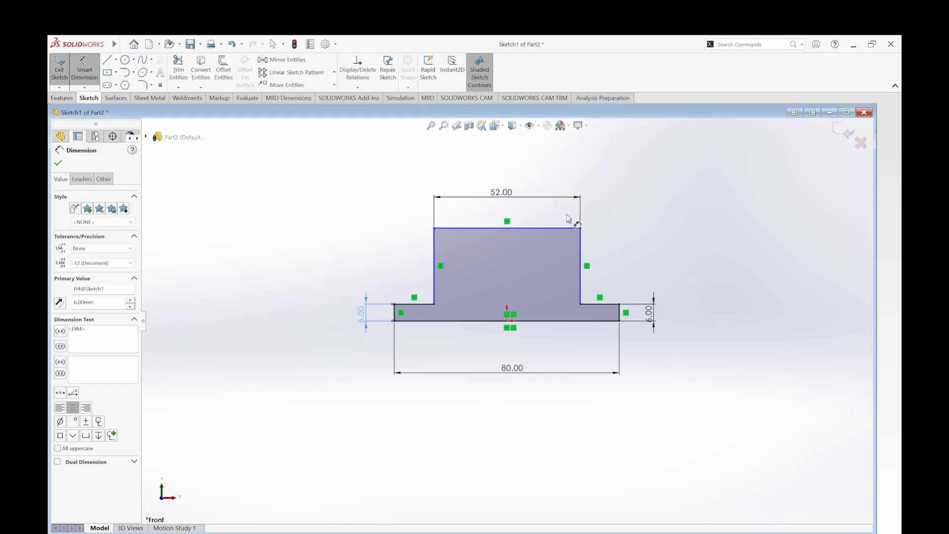
Step: Dimension the overall height between the profile's top edge and base line to 35 mm
{"action": "left_click", "coordinate": [569, 228]}
{"action": "left_click", "coordinate": [573, 320]}
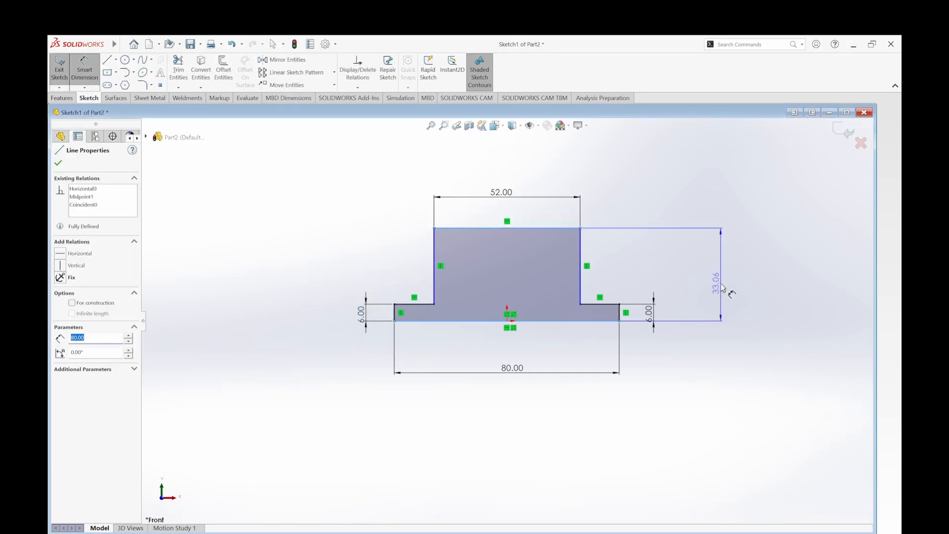
{"action": "left_click", "coordinate": [722, 284]}
{"action": "type", "text": "35"}
{"action": "key", "text": "Return"}
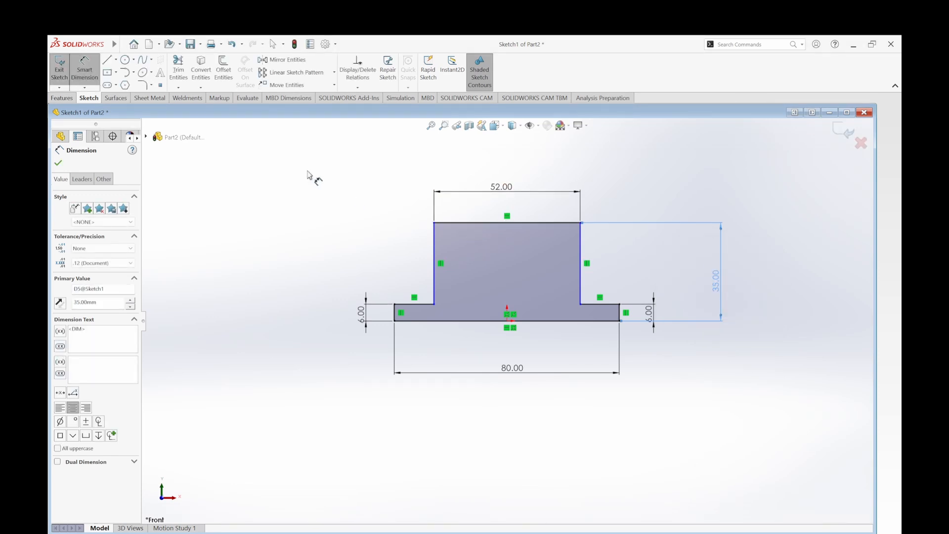
Step: Sketch a recess about 48 mm wide and 2.8 mm deep in the top edge and trim the edge segment across its opening
{"action": "left_click", "coordinate": [108, 61]}
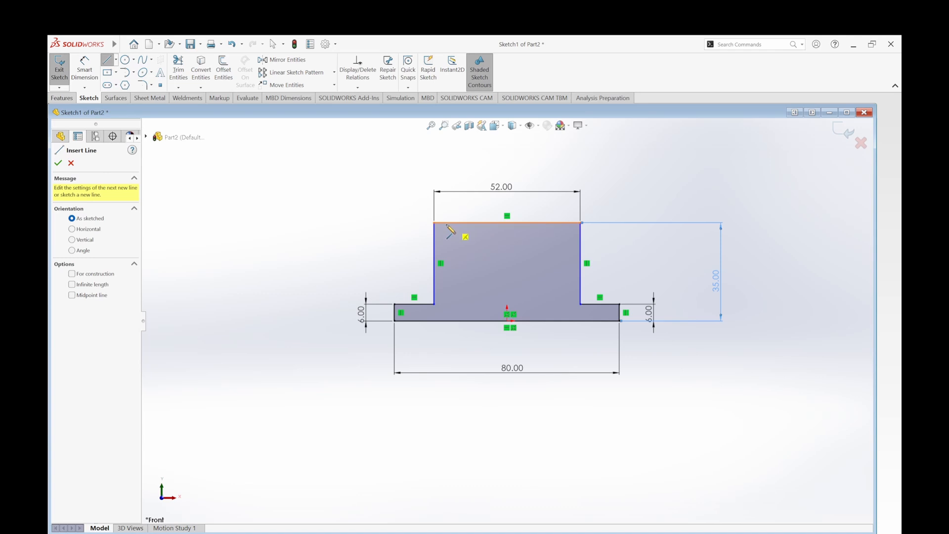
{"action": "left_click", "coordinate": [439, 227]}
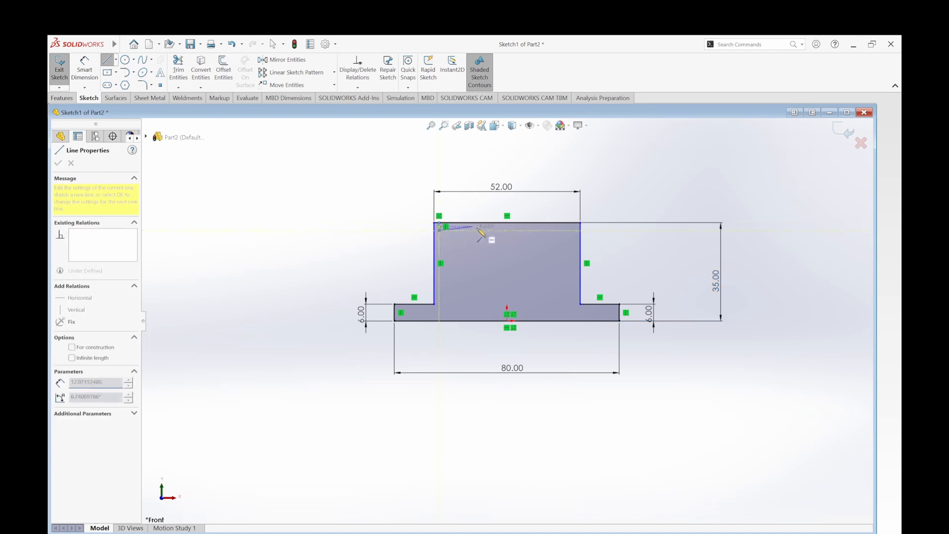
{"action": "left_click", "coordinate": [573, 227]}
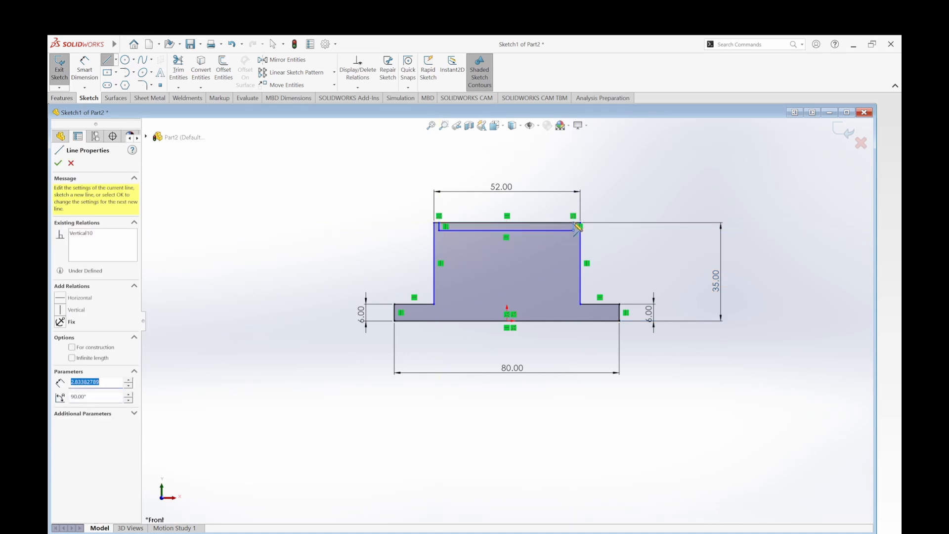
{"action": "key", "text": "Escape"}
{"action": "left_click", "coordinate": [179, 70]}
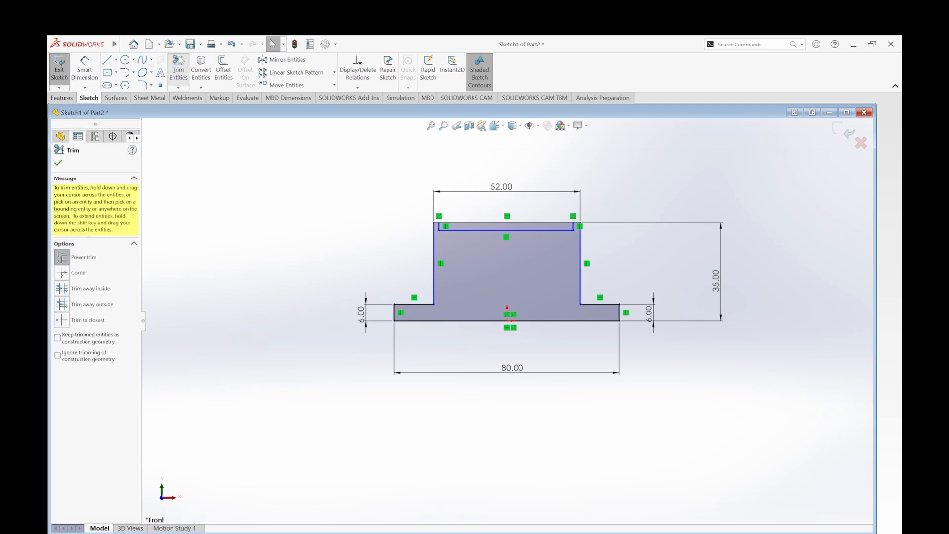
{"action": "left_click_drag", "start_coordinate": [527, 212], "coordinate": [530, 226]}
{"action": "key", "text": "Escape"}
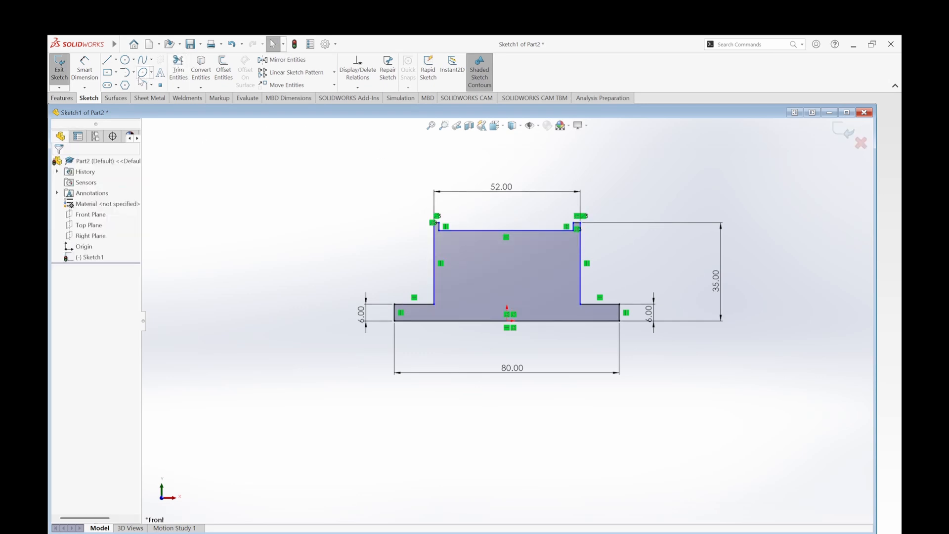
Step: Dimension the top recess to a depth of 2 mm and a width of 40 mm
{"action": "left_click", "coordinate": [85, 70]}
{"action": "left_click", "coordinate": [442, 228]}
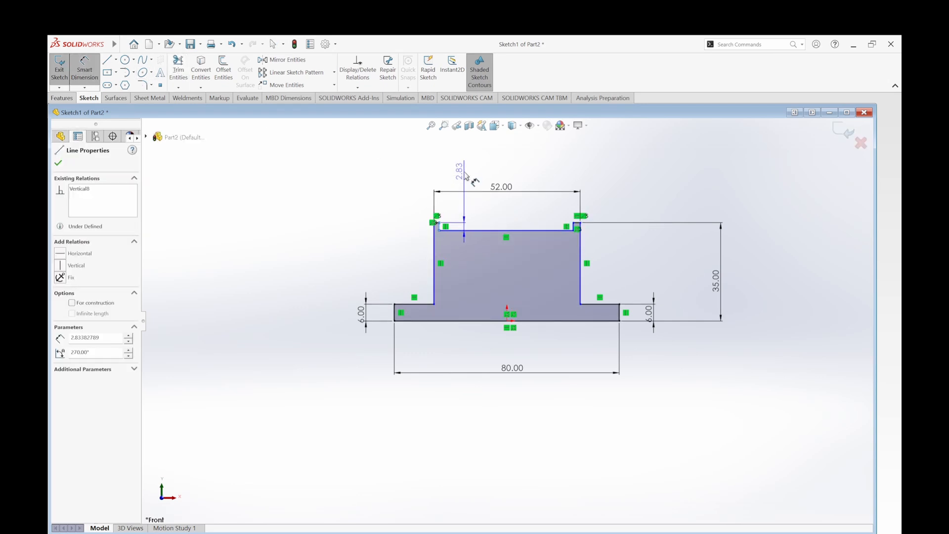
{"action": "left_click", "coordinate": [454, 159]}
{"action": "type", "text": "2"}
{"action": "key", "text": "Return"}
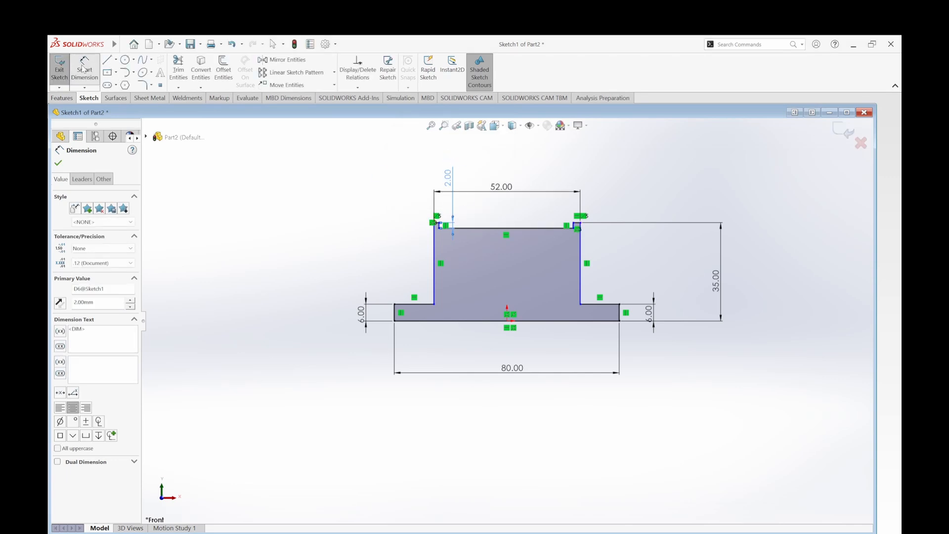
{"action": "left_click", "coordinate": [514, 228]}
{"action": "left_click", "coordinate": [503, 206]}
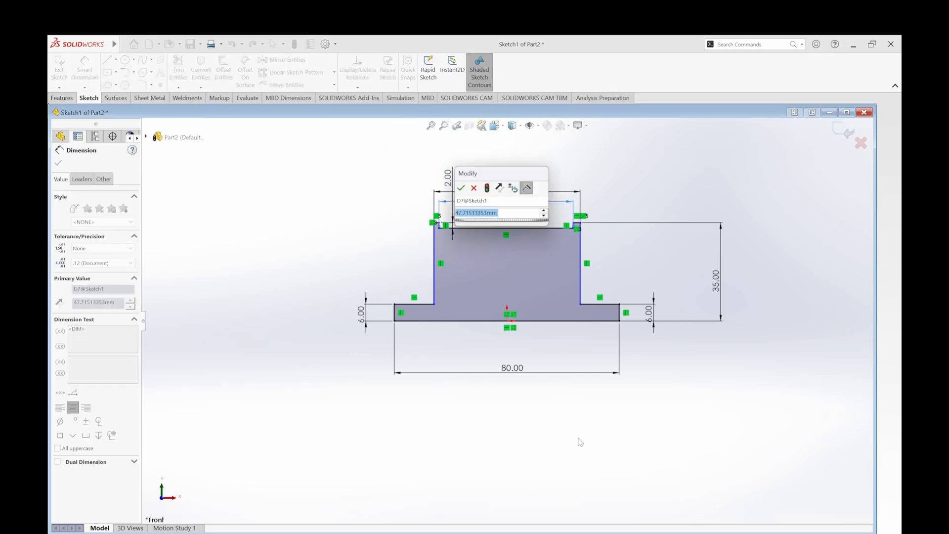
{"action": "type", "text": "40"}
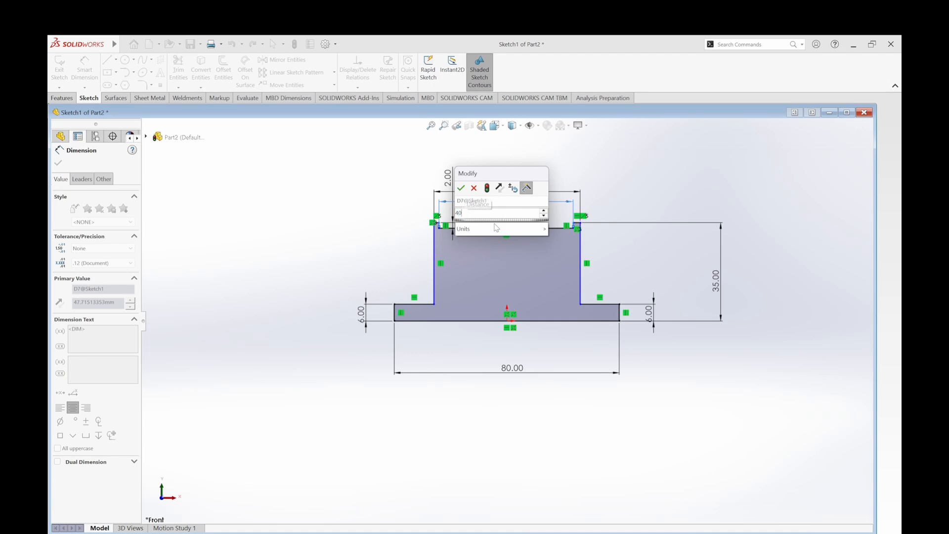
{"action": "key", "text": "Return"}
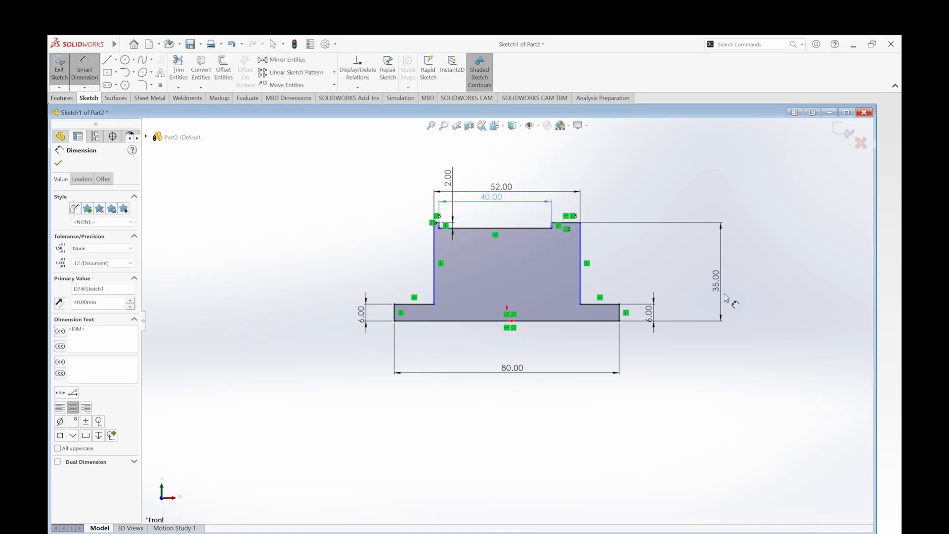
Step: Centre the top recess by adding a Vertical relation between its floor's midpoint and the origin, and maximize the part window
{"action": "key", "text": "Escape"}
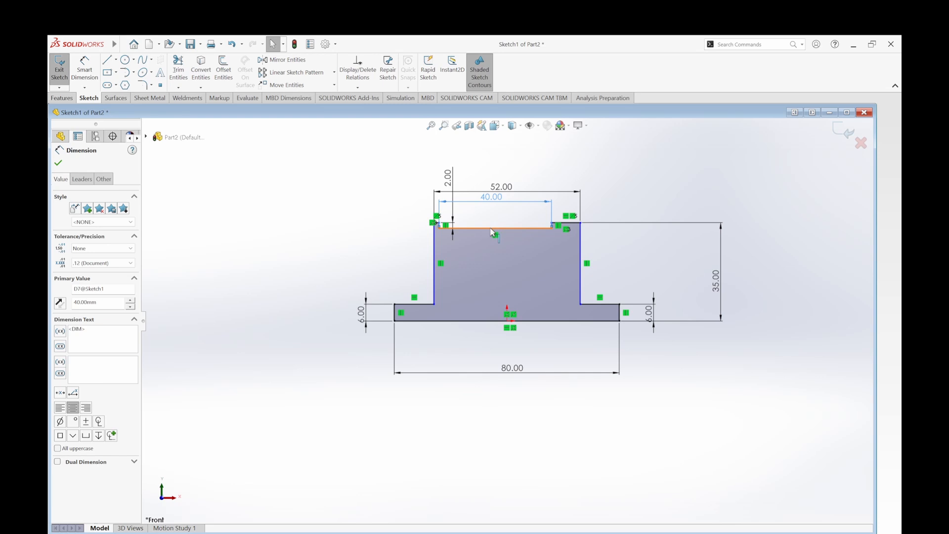
{"action": "scroll", "coordinate": [492, 232], "scroll_direction": "down", "scroll_amount": 3}
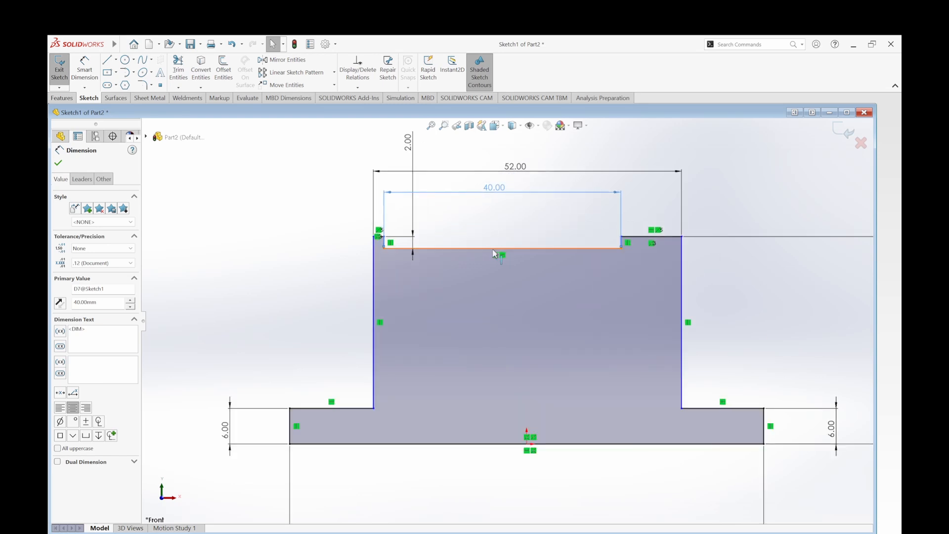
{"action": "left_click", "coordinate": [489, 248]}
{"action": "key", "text": "Escape"}
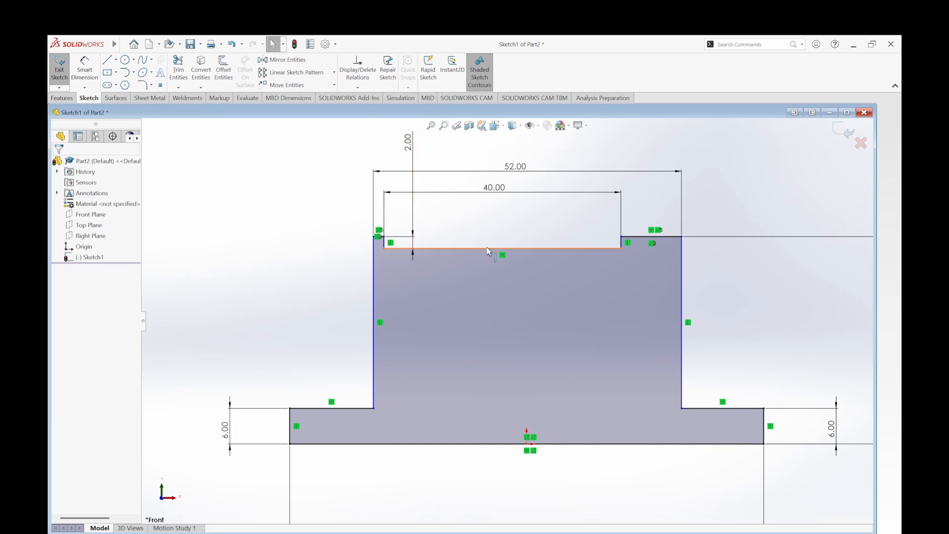
{"action": "left_click", "coordinate": [502, 248]}
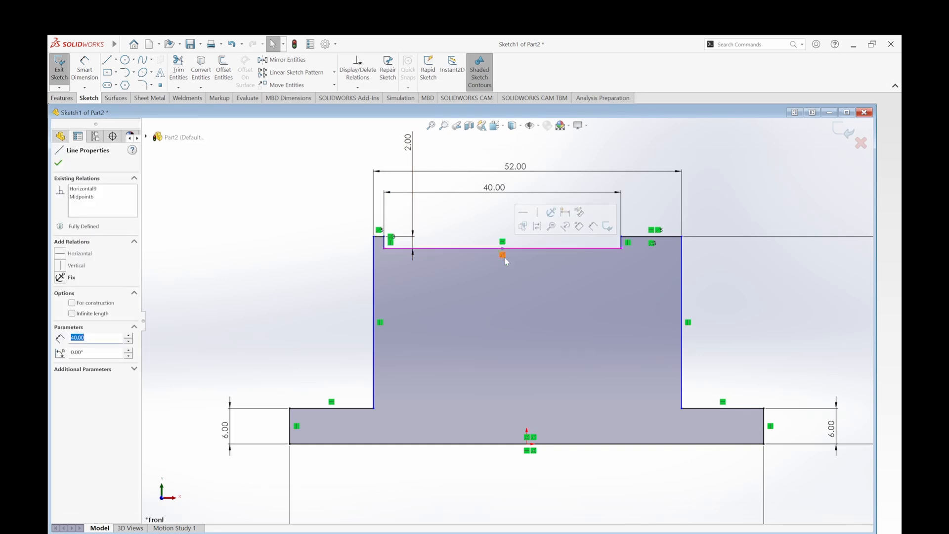
{"action": "left_click", "coordinate": [527, 444], "text": "ctrl"}
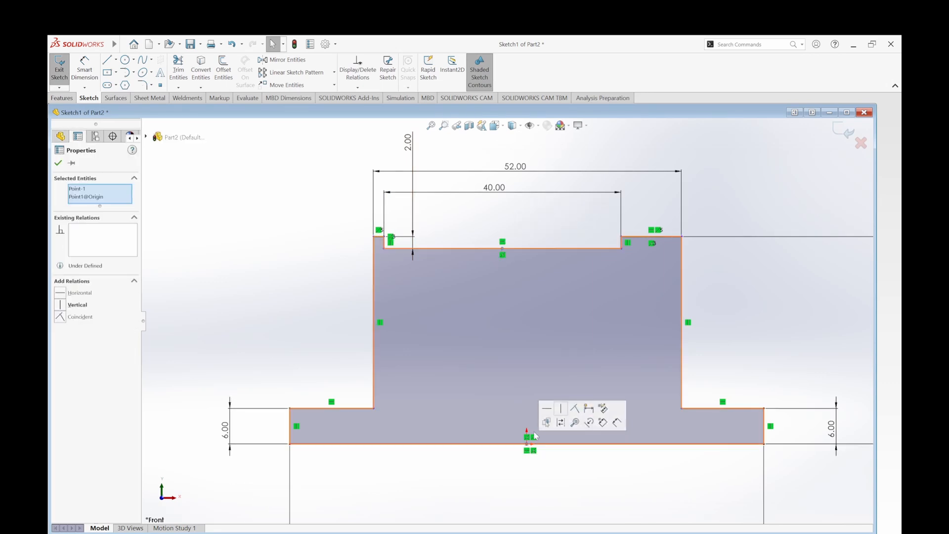
{"action": "left_click", "coordinate": [564, 409]}
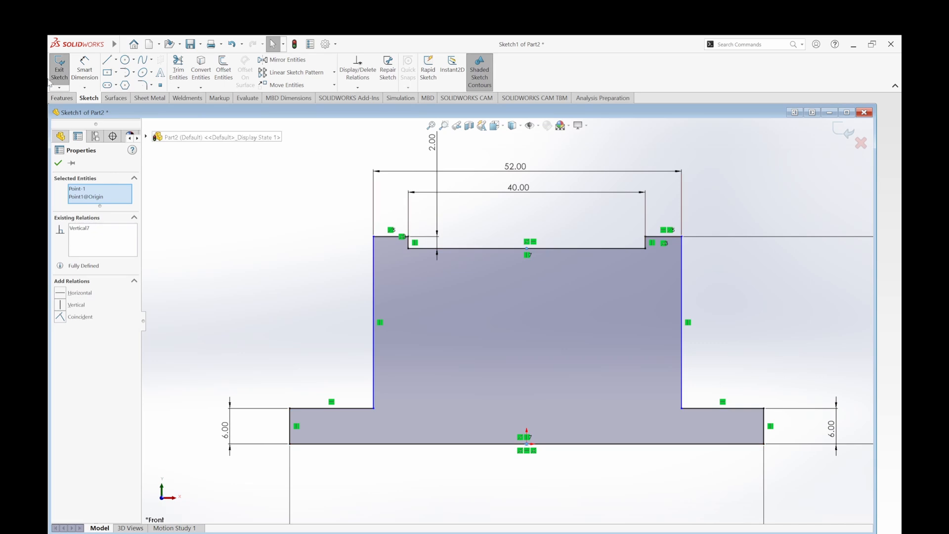
{"action": "scroll", "coordinate": [573, 340], "scroll_direction": "down", "scroll_amount": 2}
{"action": "scroll", "coordinate": [643, 373], "scroll_direction": "up", "scroll_amount": 5}
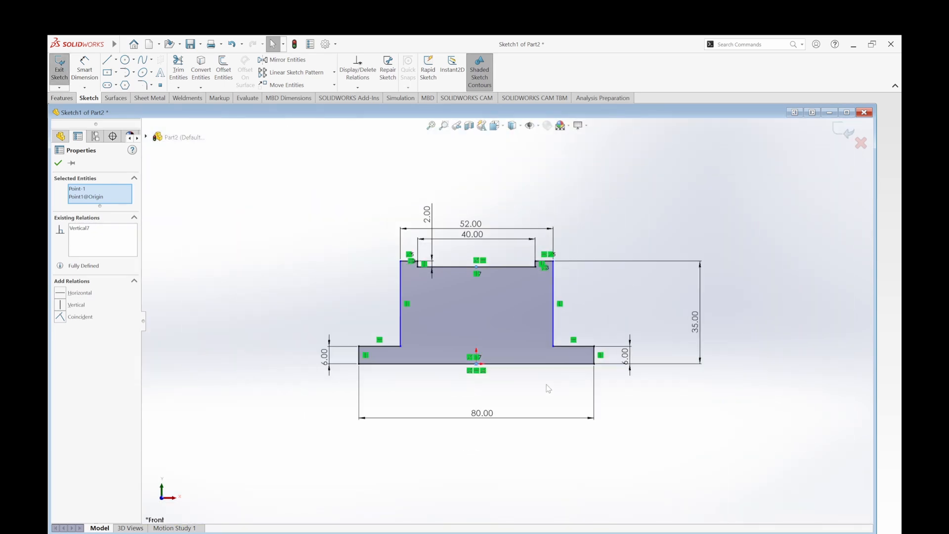
{"action": "left_click", "coordinate": [846, 112]}
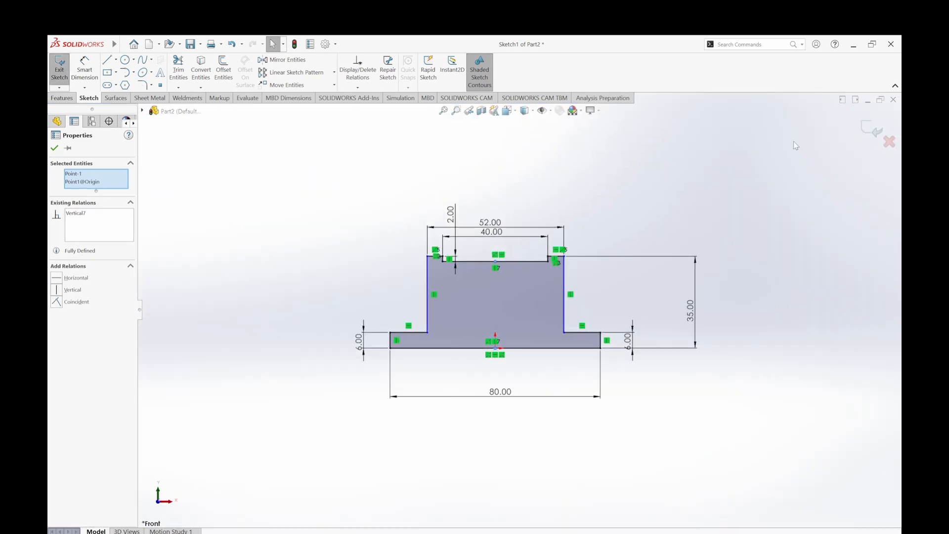
{"action": "scroll", "coordinate": [516, 327], "scroll_direction": "down", "scroll_amount": 2}
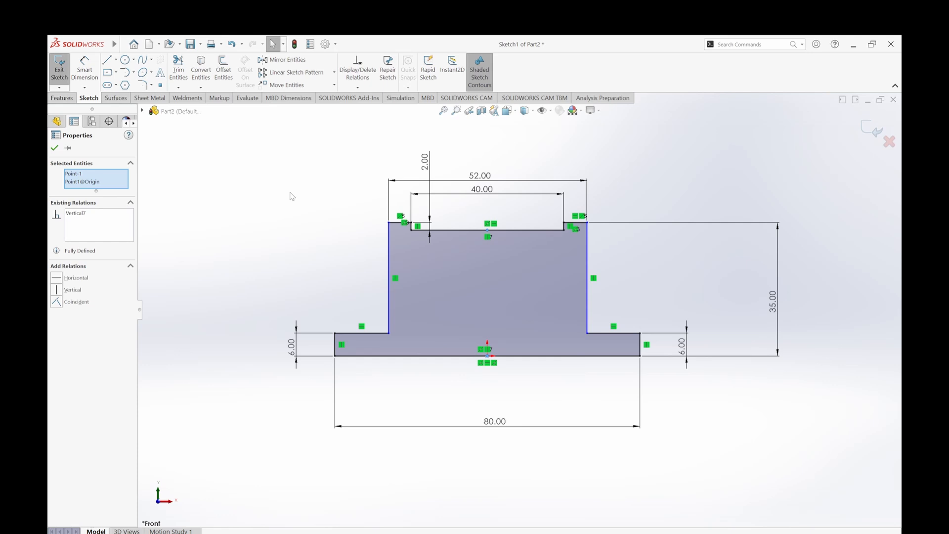
{"action": "left_click", "coordinate": [55, 148]}
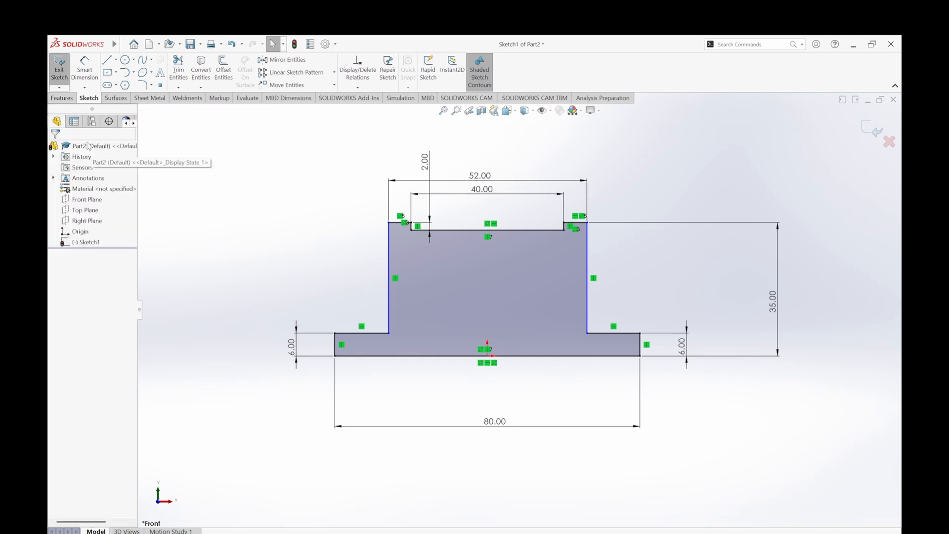
Step: Sketch a shallow trapezoidal notch about 21 mm wide rising from the base line, just left of the origin
{"action": "left_click", "coordinate": [107, 60]}
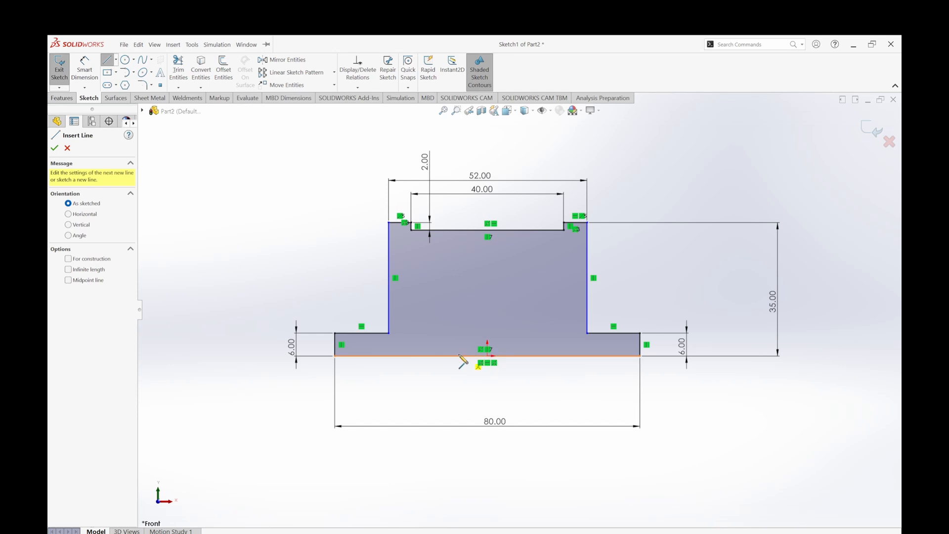
{"action": "left_click", "coordinate": [471, 358]}
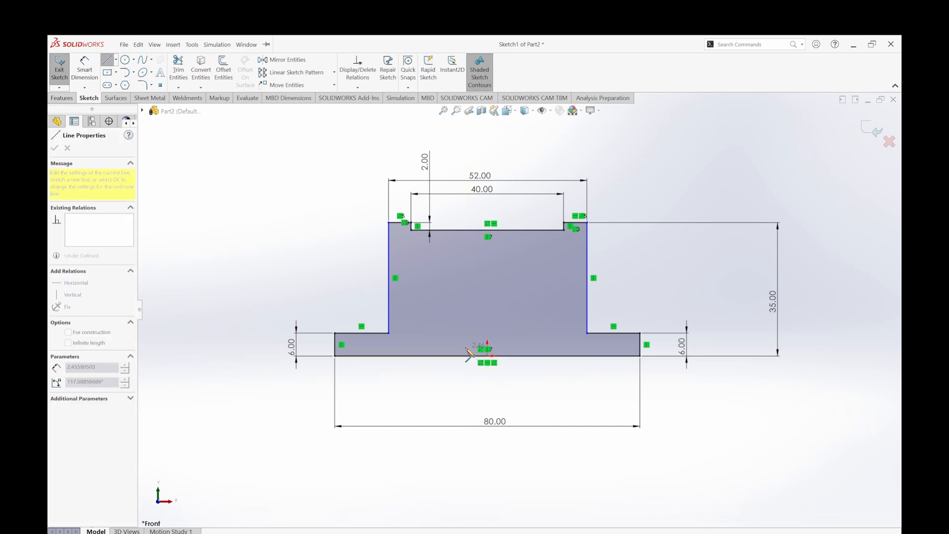
{"action": "left_click", "coordinate": [394, 349]}
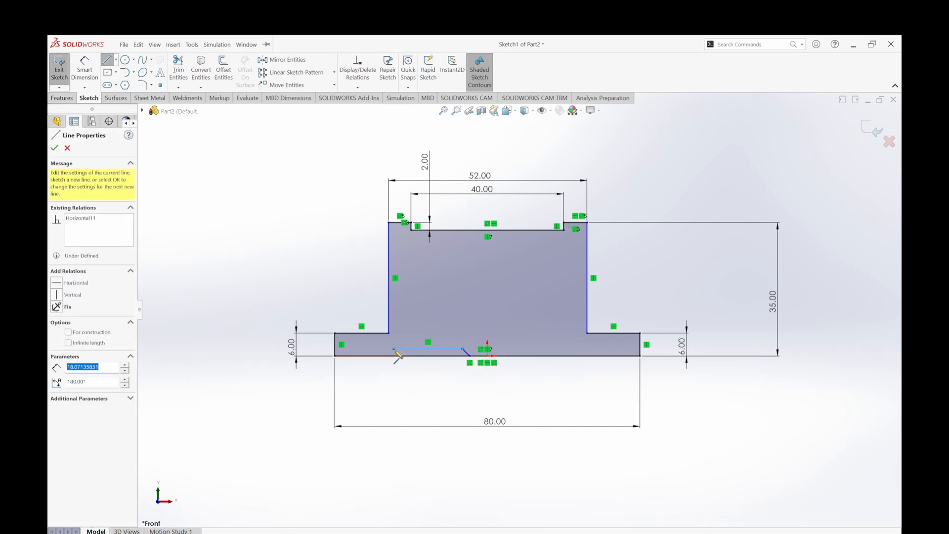
{"action": "right_click", "coordinate": [313, 267]}
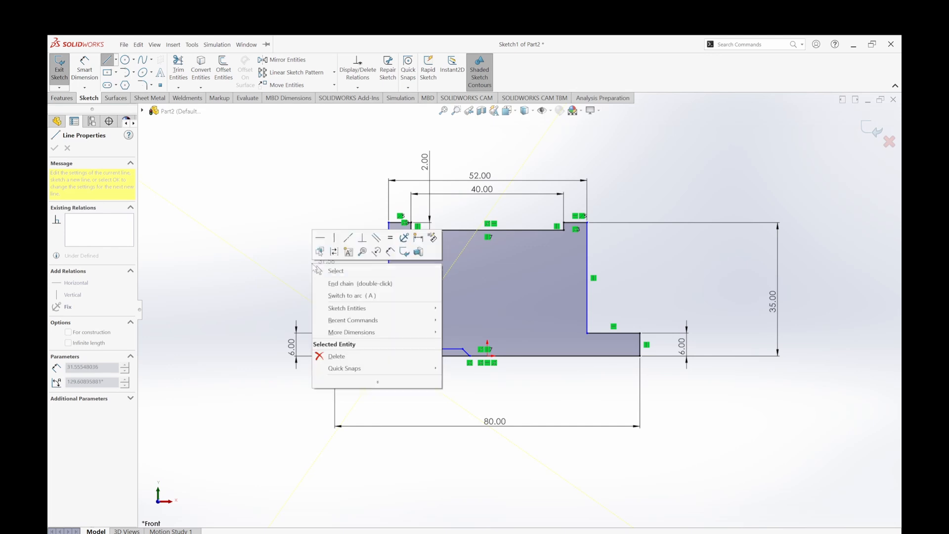
{"action": "left_click", "coordinate": [335, 276]}
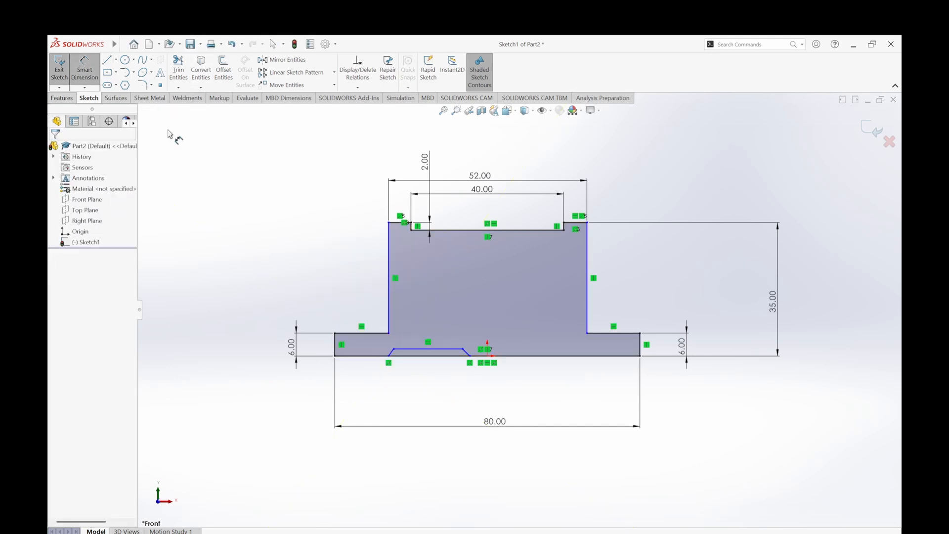
Step: Dimension both slanted sides of the bottom notch at 45° to the base line
{"action": "scroll", "coordinate": [386, 364], "scroll_direction": "down", "scroll_amount": 5}
{"action": "left_click_drag", "start_coordinate": [433, 325], "coordinate": [505, 305]}
{"action": "left_click", "coordinate": [580, 276]}
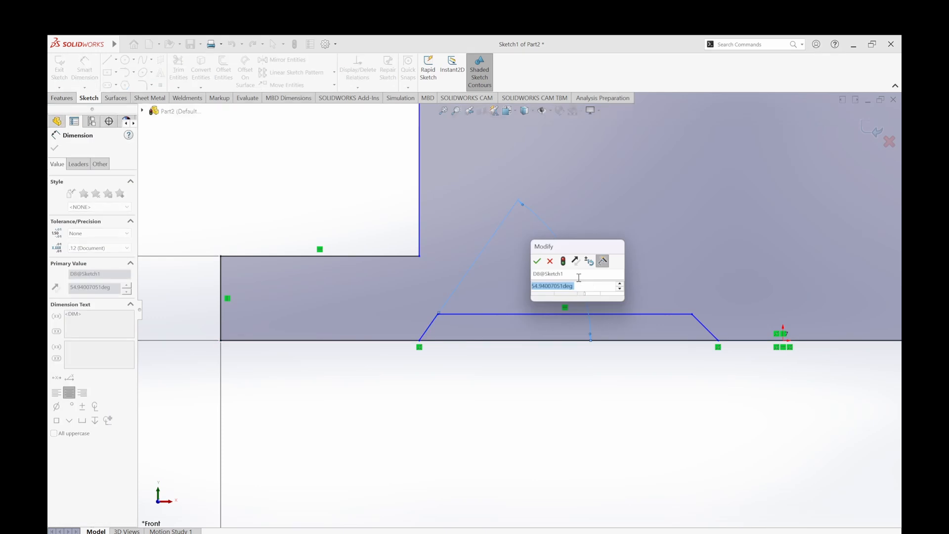
{"action": "type", "text": "45"}
{"action": "key", "text": "Return"}
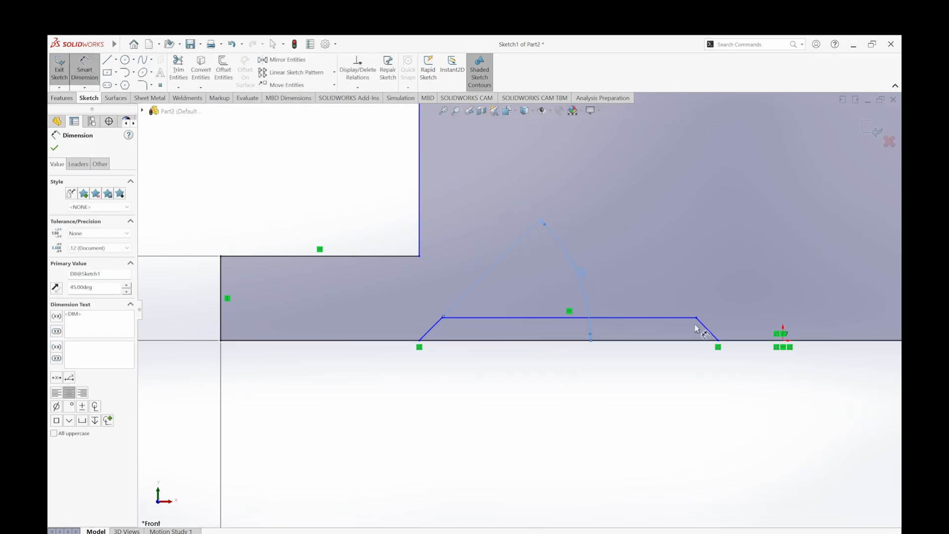
{"action": "left_click_drag", "start_coordinate": [711, 334], "coordinate": [636, 296]}
{"action": "left_click", "coordinate": [636, 295]}
{"action": "type", "text": "45"}
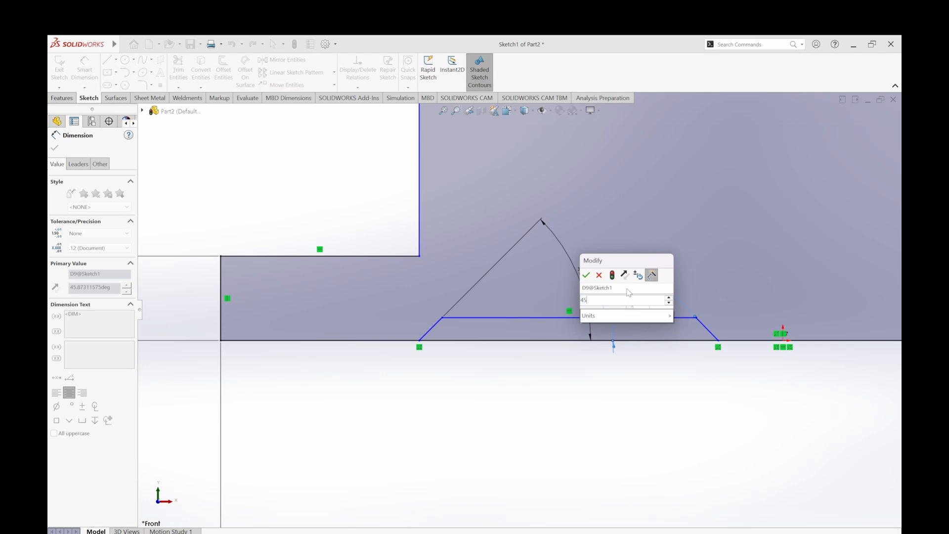
{"action": "key", "text": "Return"}
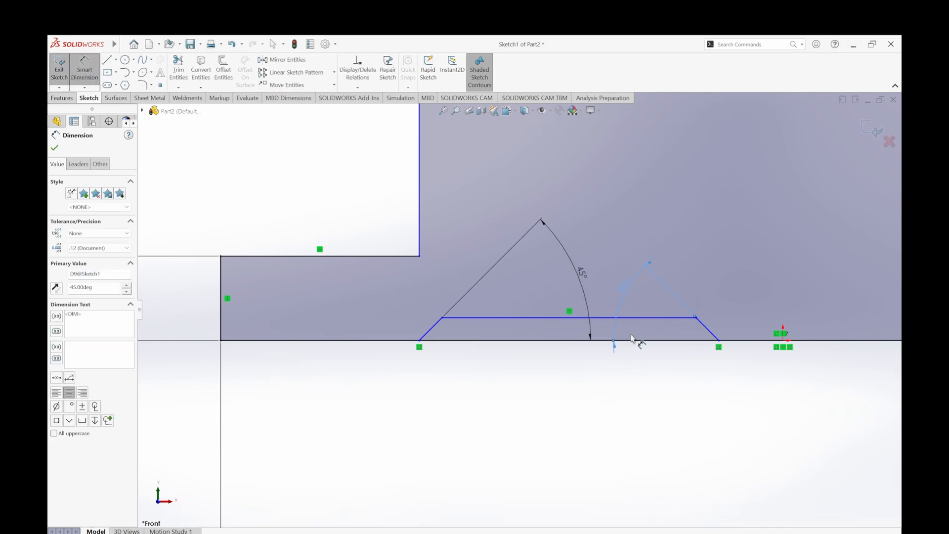
{"action": "scroll", "coordinate": [675, 336], "scroll_direction": "up", "scroll_amount": 4}
{"action": "left_click", "coordinate": [686, 346]}
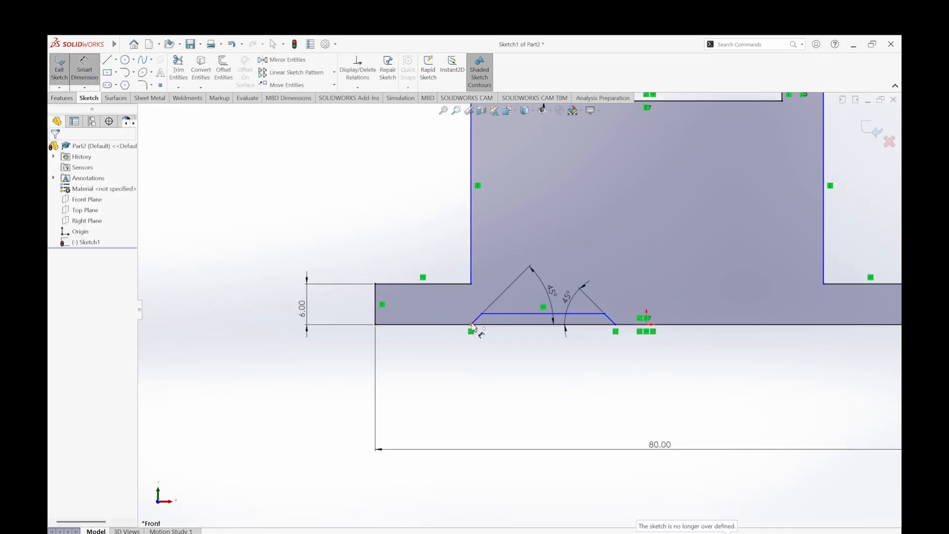
Step: Dimension the bottom notch's opening width along the base line to 24.5 mm
{"action": "left_click", "coordinate": [471, 325]}
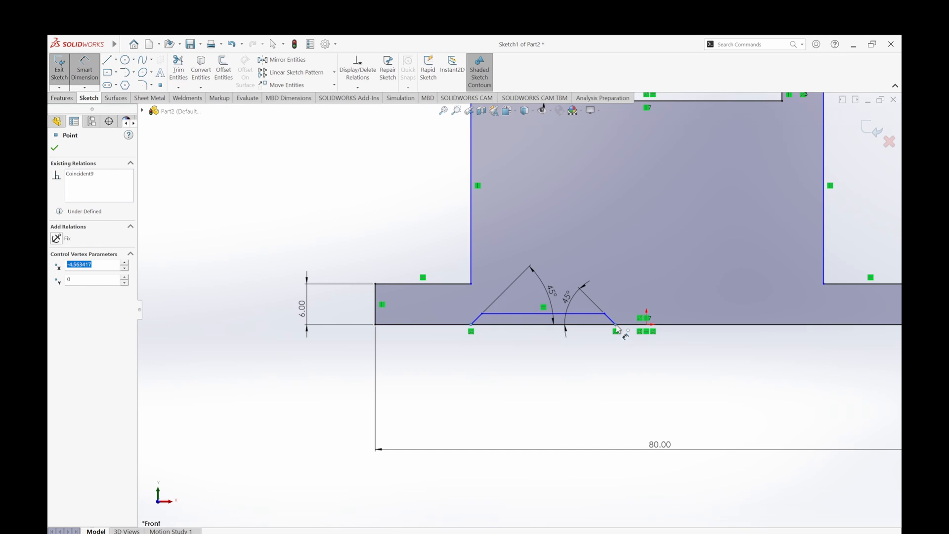
{"action": "left_click", "coordinate": [615, 325]}
{"action": "left_click", "coordinate": [544, 362]}
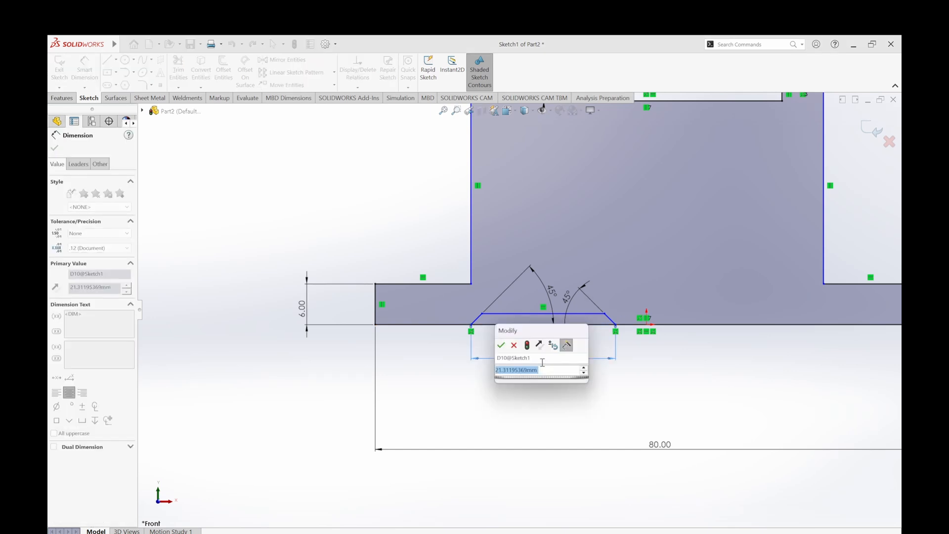
{"action": "type", "text": "24.5"}
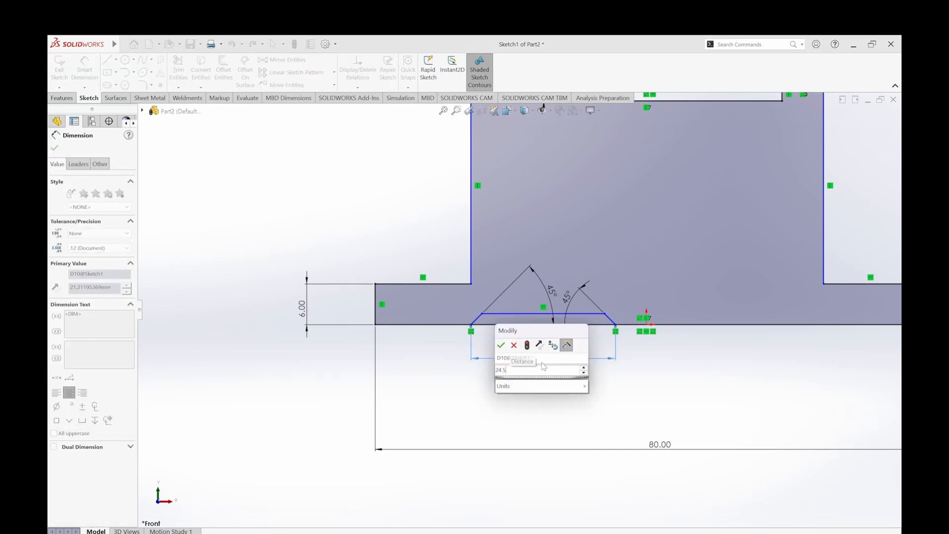
{"action": "key", "text": "Return"}
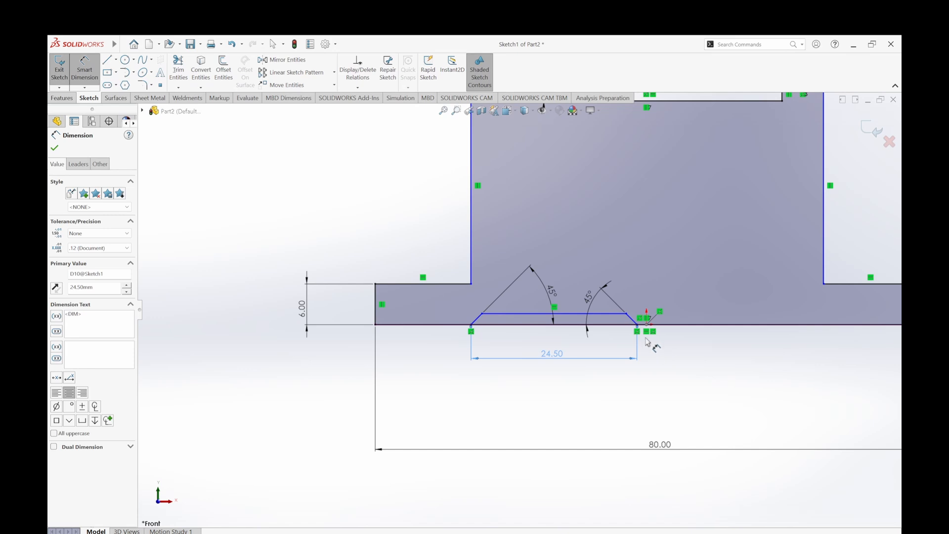
Step: Dimension the distance from the notch's right-hand corner on the base line to the origin as 4 mm
{"action": "left_click", "coordinate": [638, 325]}
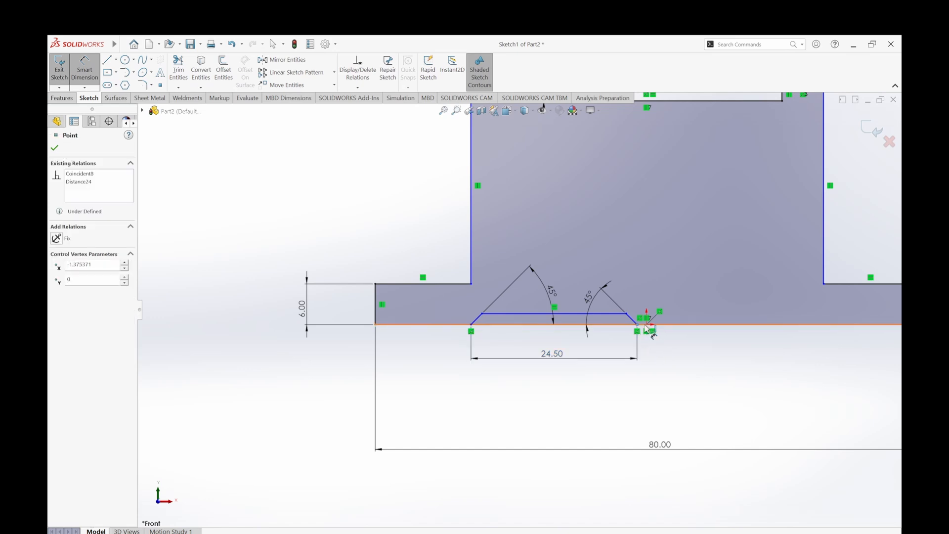
{"action": "left_click", "coordinate": [647, 325]}
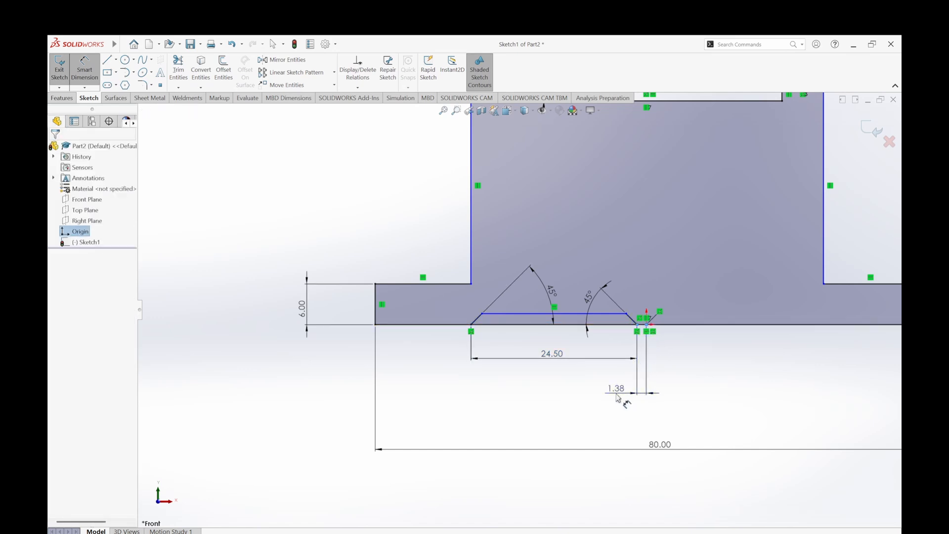
{"action": "left_click", "coordinate": [619, 394]}
{"action": "type", "text": "4"}
{"action": "key", "text": "Return"}
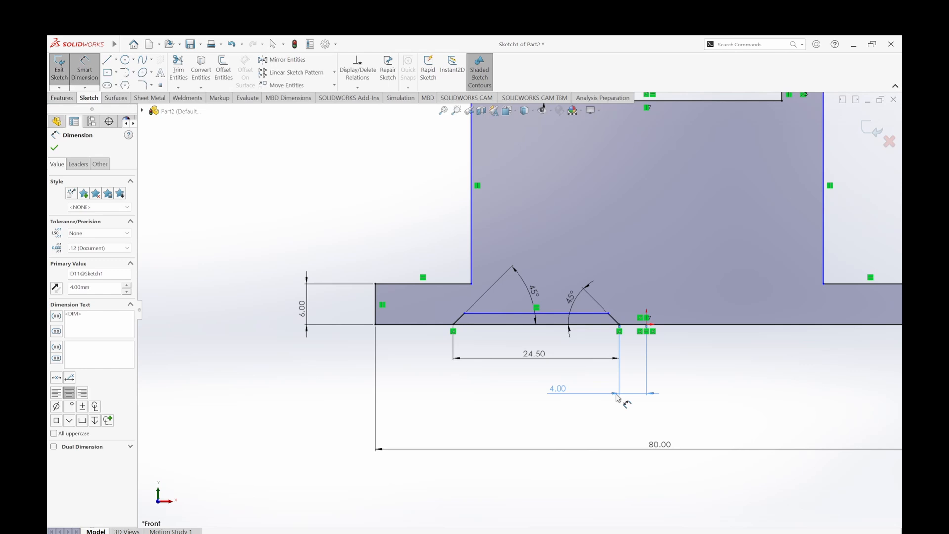
Step: Dimension the depth between the notch's horizontal edge and the base line to 1.5 mm
{"action": "left_click", "coordinate": [565, 309]}
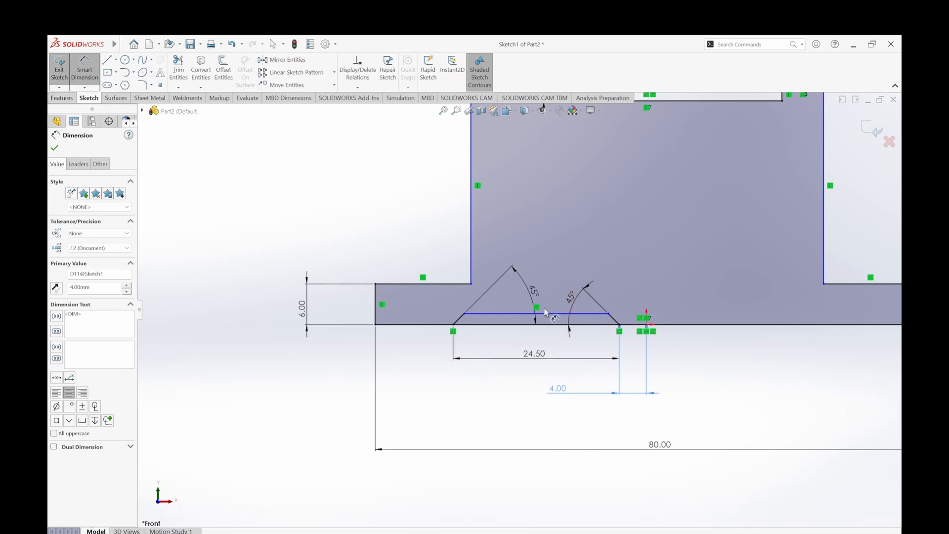
{"action": "left_click", "coordinate": [494, 314]}
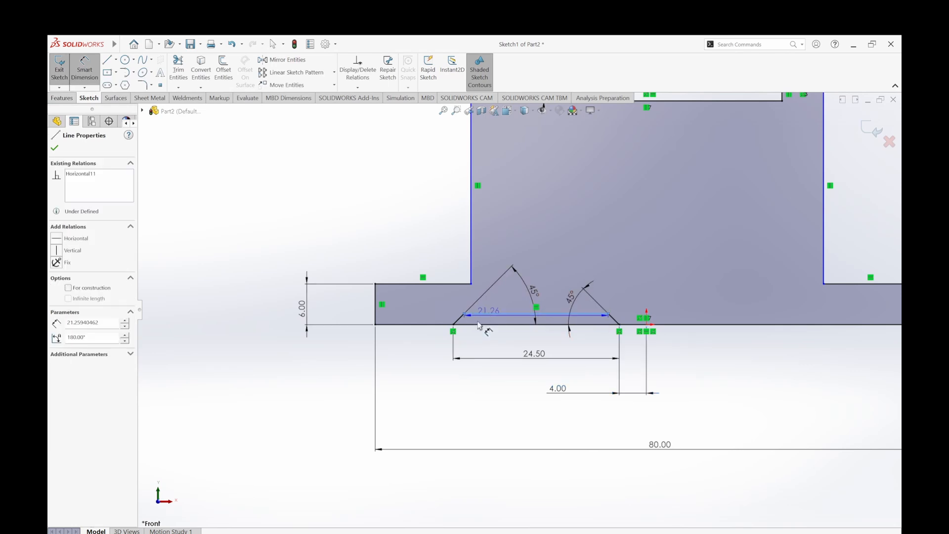
{"action": "left_click", "coordinate": [448, 325]}
{"action": "left_click", "coordinate": [513, 228]}
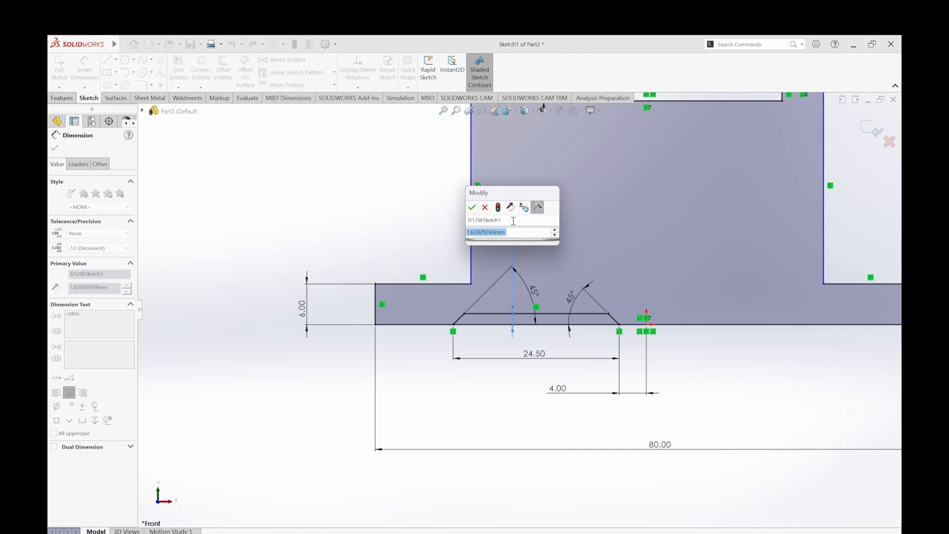
{"action": "type", "text": "1.5"}
{"action": "key", "text": "Return"}
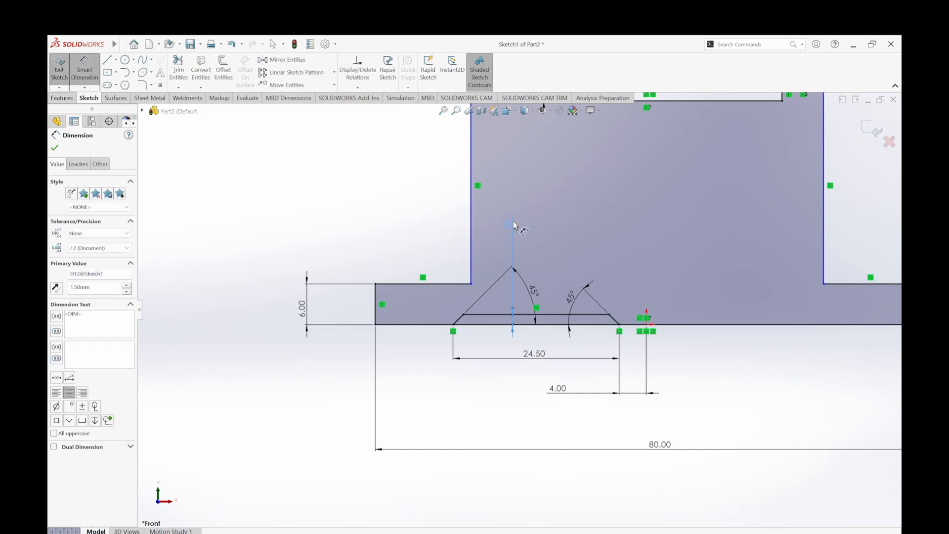
Step: Trim the base line segment across the opening of the bottom notch and close the Trim command
{"action": "left_click", "coordinate": [181, 68]}
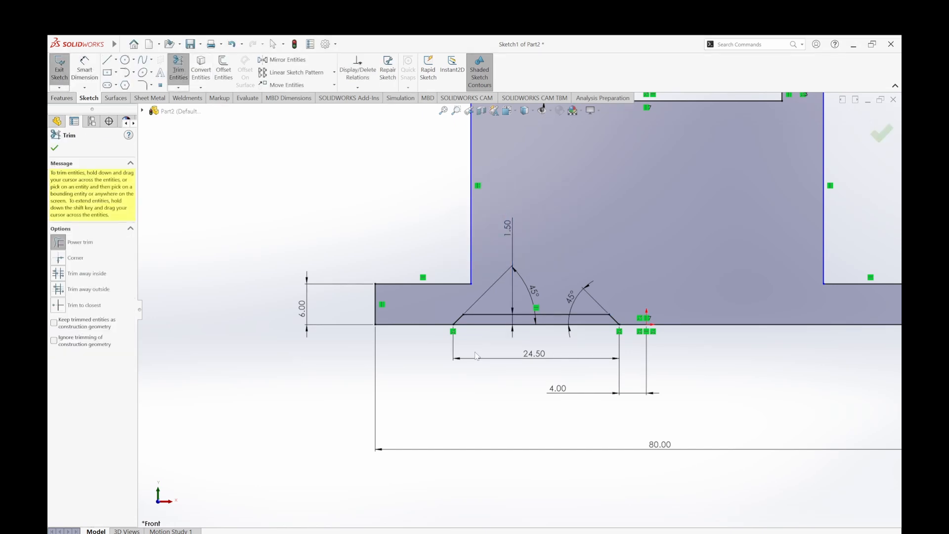
{"action": "left_click_drag", "start_coordinate": [477, 355], "coordinate": [490, 321]}
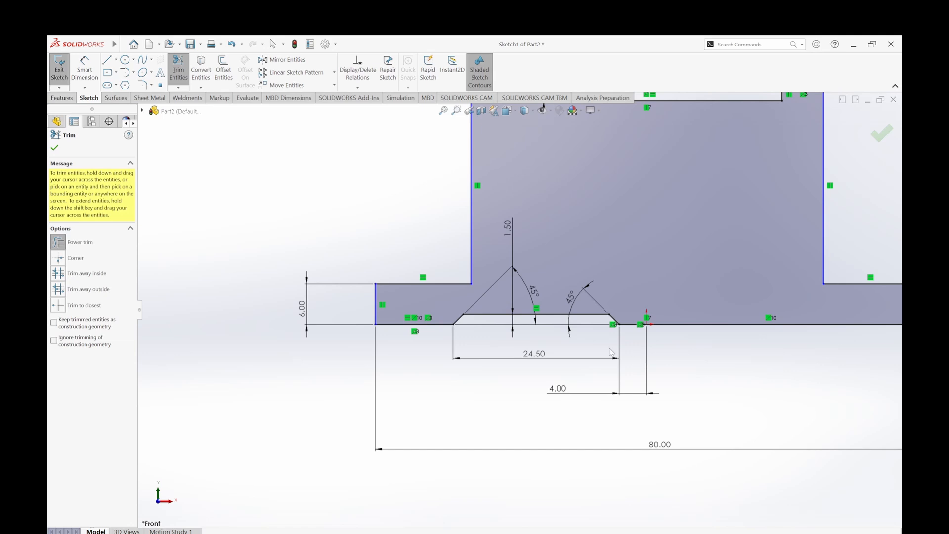
{"action": "left_click", "coordinate": [179, 69]}
{"action": "key", "text": "f"}
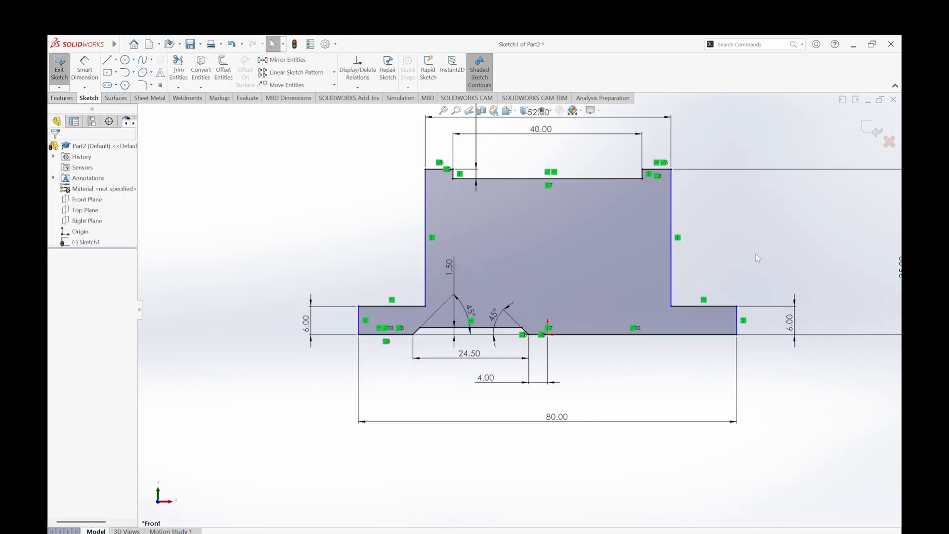
Step: Draw a vertical centerline upward from the origin inside the profile and end the line command
{"action": "scroll", "coordinate": [742, 218], "scroll_direction": "down", "scroll_amount": 3}
{"action": "left_click", "coordinate": [117, 60]}
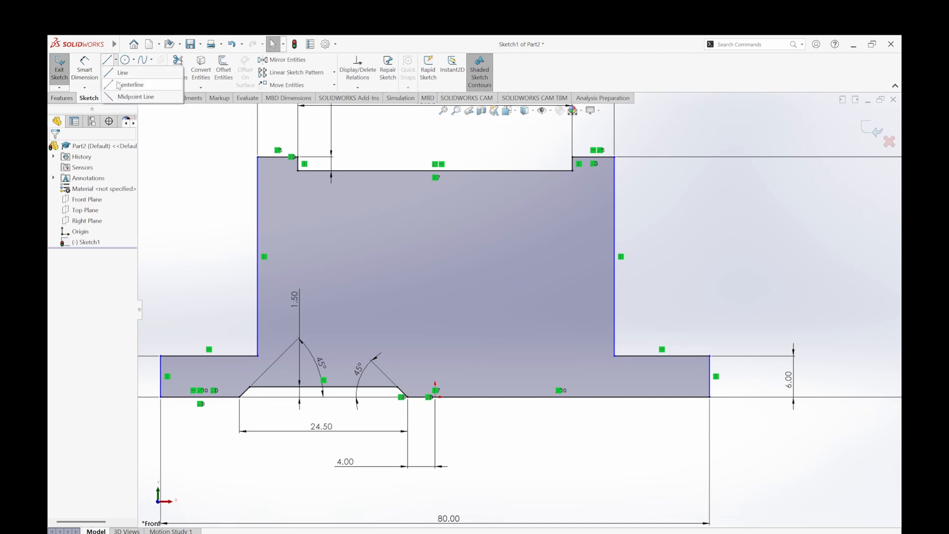
{"action": "left_click", "coordinate": [131, 84]}
{"action": "left_click", "coordinate": [435, 397]}
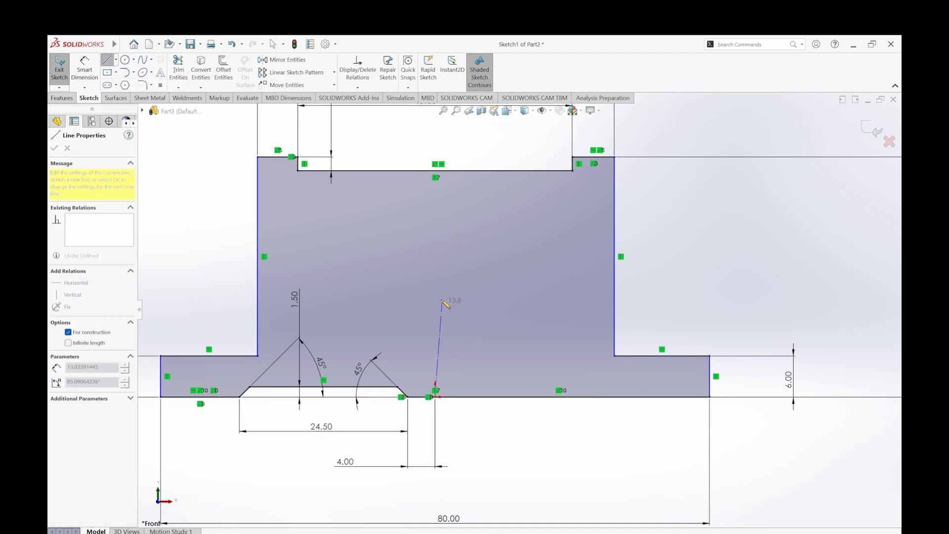
{"action": "left_click", "coordinate": [435, 254]}
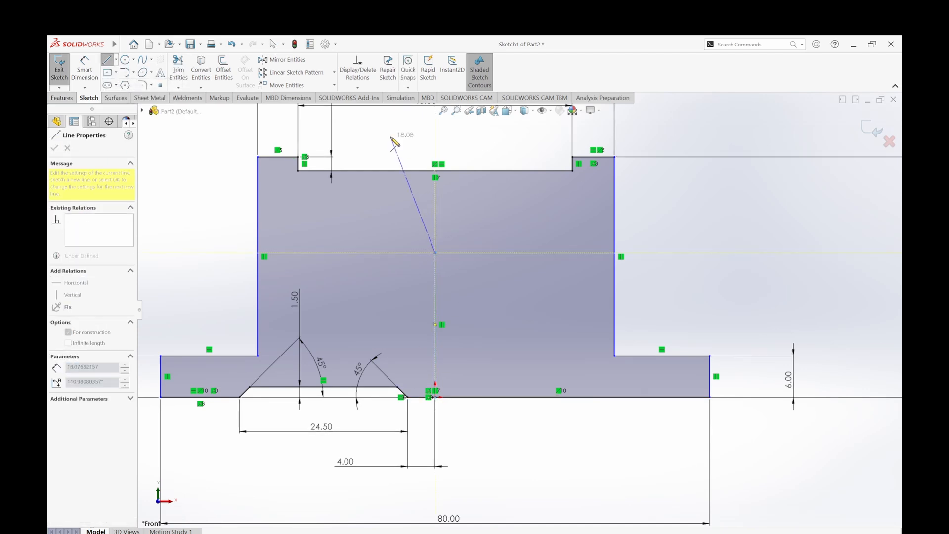
{"action": "key", "text": "Escape"}
{"action": "key", "text": "Escape"}
Step: Mirror the bottom notch's two slanted lines and its horizontal line about the vertical centerline
{"action": "left_click", "coordinate": [281, 60]}
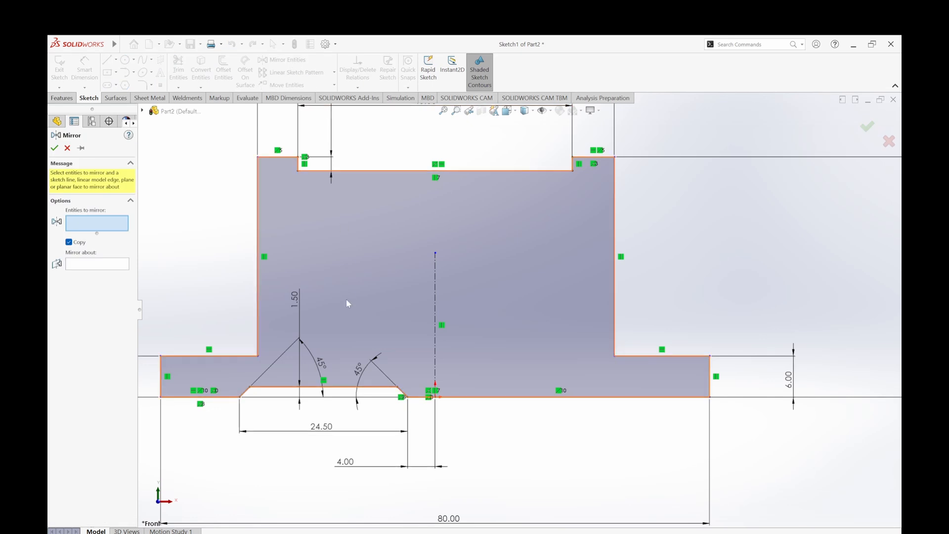
{"action": "left_click", "coordinate": [248, 395]}
{"action": "left_click", "coordinate": [319, 390]}
{"action": "left_click", "coordinate": [406, 395]}
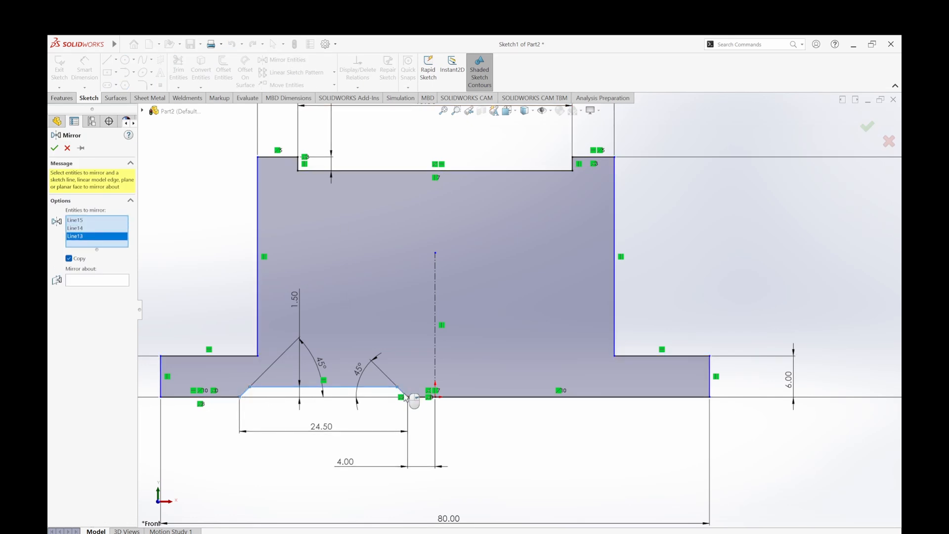
{"action": "left_click", "coordinate": [91, 280]}
{"action": "left_click", "coordinate": [436, 321]}
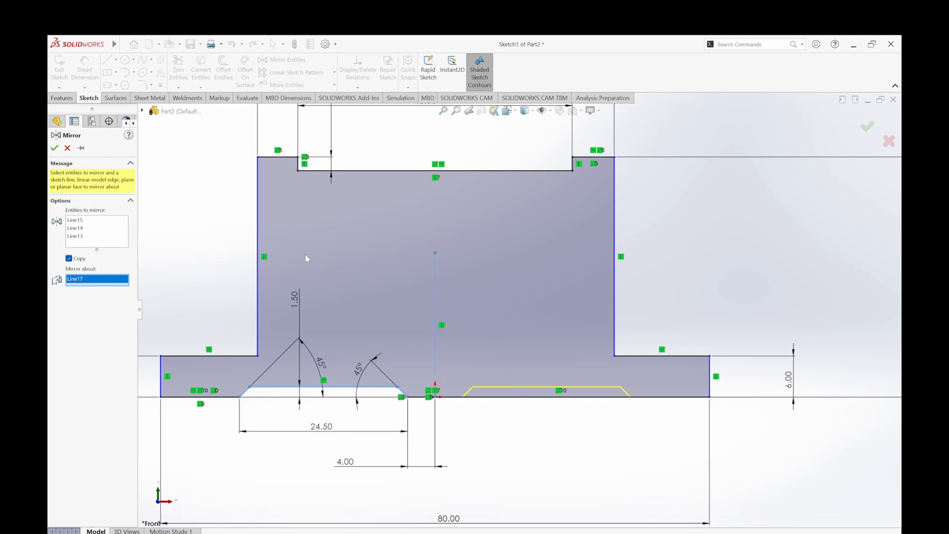
{"action": "left_click", "coordinate": [54, 148]}
Step: Trim the base line segment across the opening of the mirrored notch and close the Trim command
{"action": "left_click", "coordinate": [178, 69]}
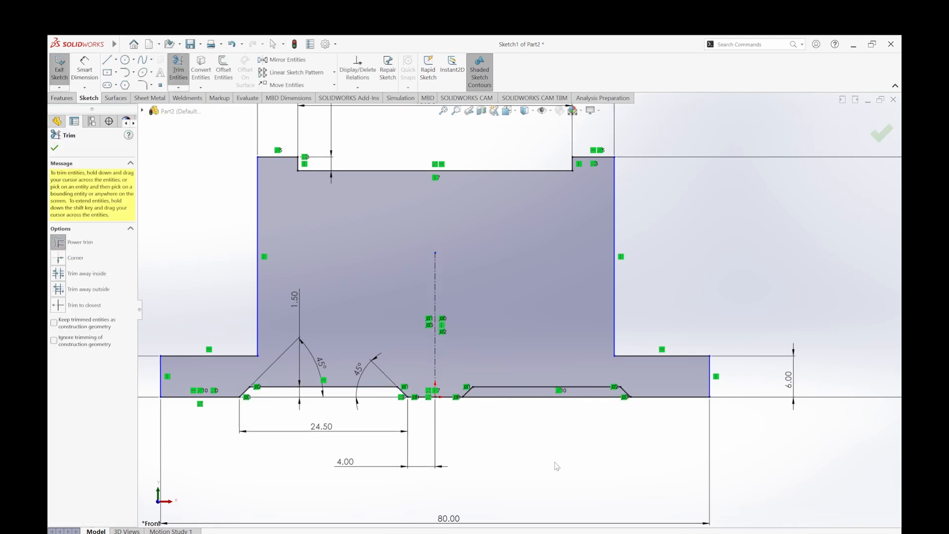
{"action": "left_click_drag", "start_coordinate": [554, 443], "coordinate": [544, 393]}
{"action": "scroll", "coordinate": [521, 451], "scroll_direction": "up", "scroll_amount": 4}
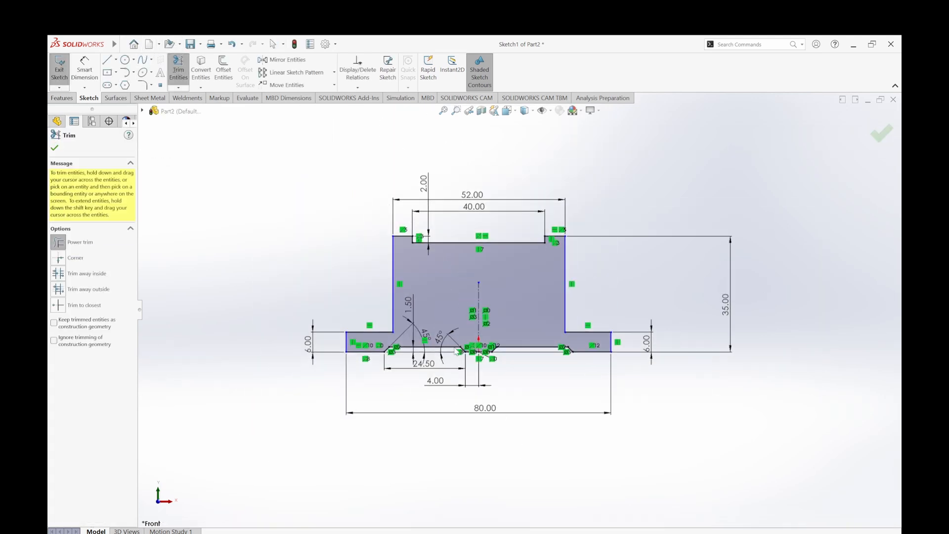
{"action": "scroll", "coordinate": [451, 344], "scroll_direction": "down", "scroll_amount": 2}
{"action": "left_click", "coordinate": [54, 148]}
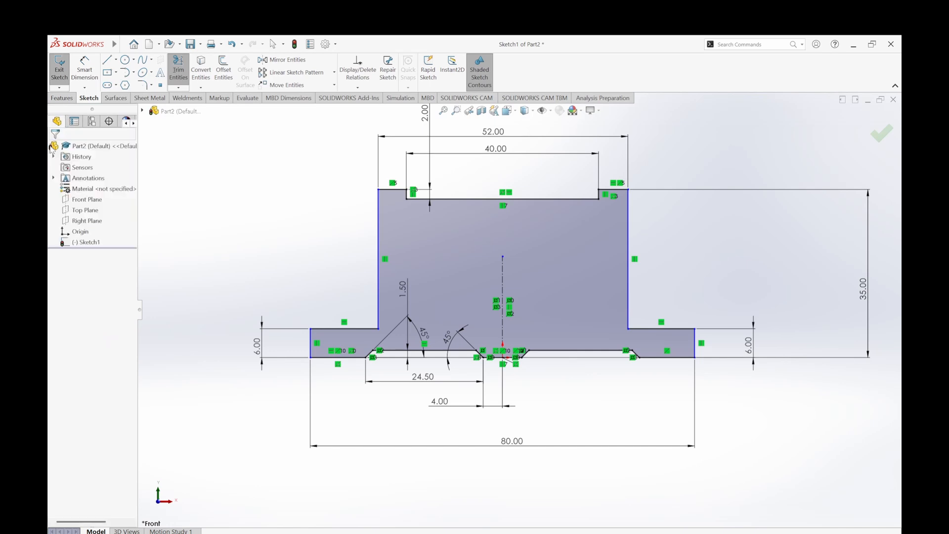
Step: Extrude the profile as a blind boss 20 mm deep in the reversed direction
{"action": "left_click", "coordinate": [62, 98]}
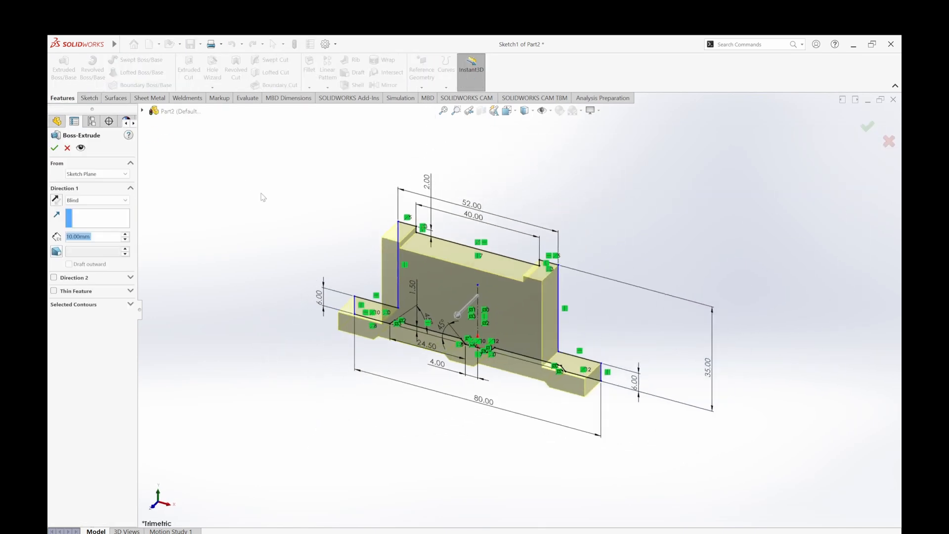
{"action": "left_click", "coordinate": [55, 201]}
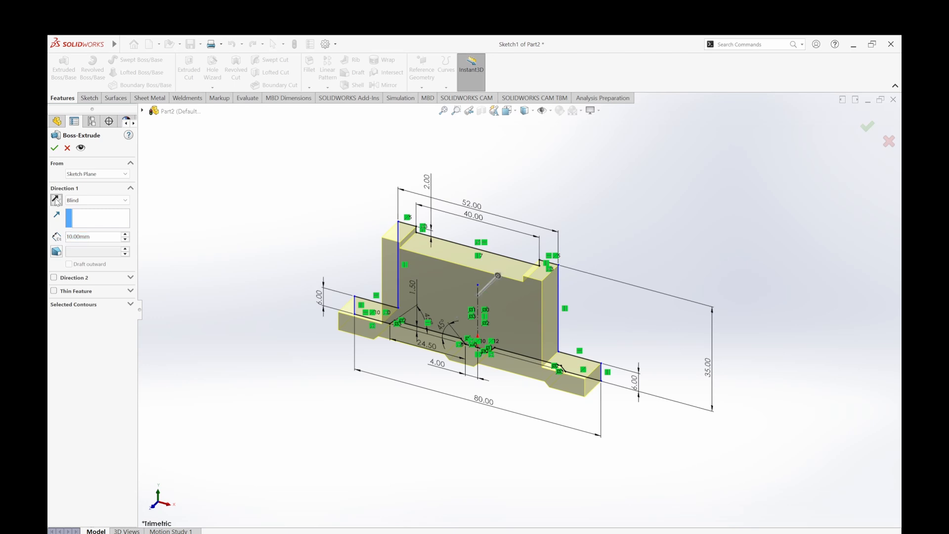
{"action": "left_click", "coordinate": [125, 235]}
{"action": "left_click", "coordinate": [55, 149]}
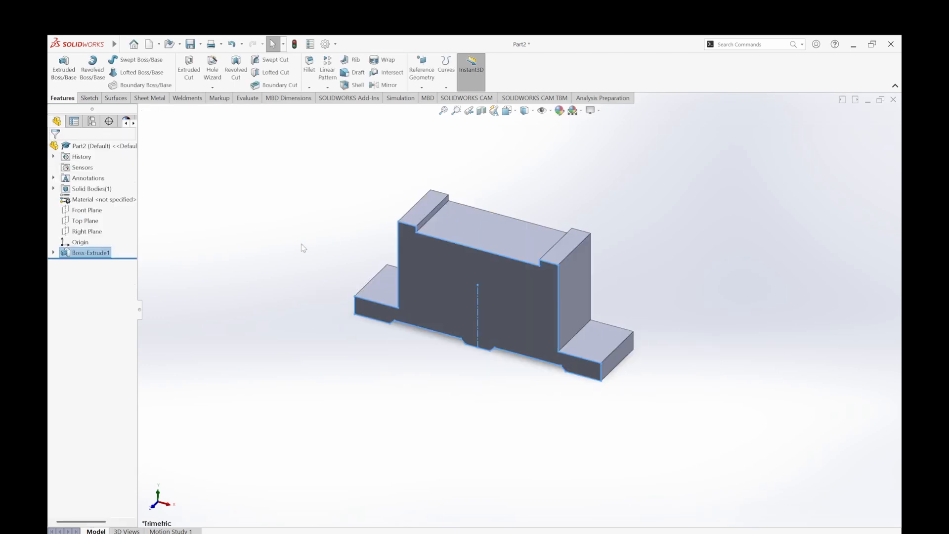
Step: Start a sketch on the right flange's top face and draw a circle of about 3 mm radius near the flange's outer end
{"action": "left_click", "coordinate": [601, 349]}
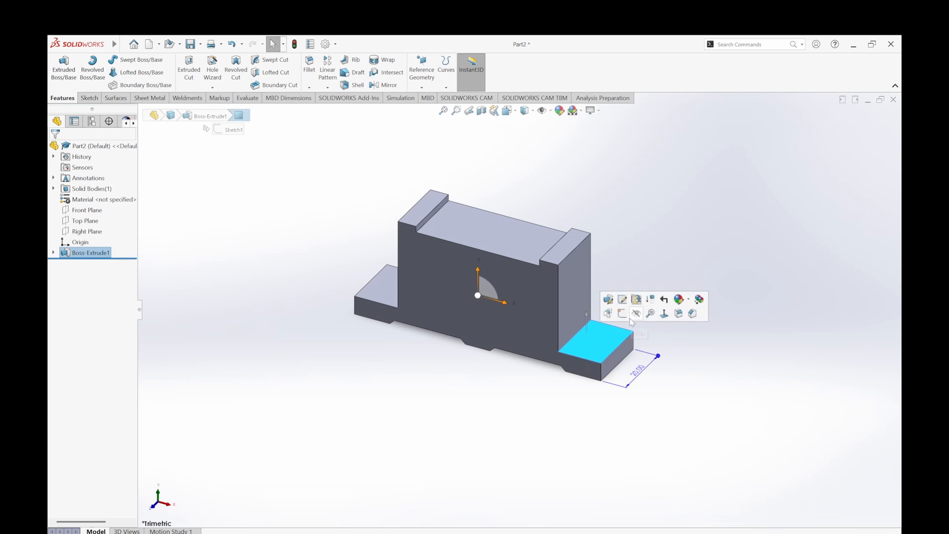
{"action": "left_click", "coordinate": [621, 314]}
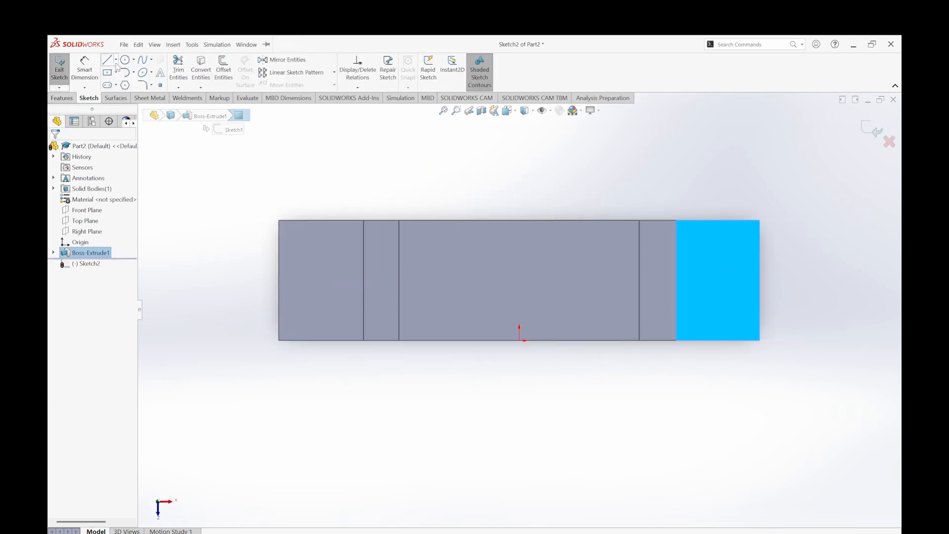
{"action": "left_click", "coordinate": [126, 60]}
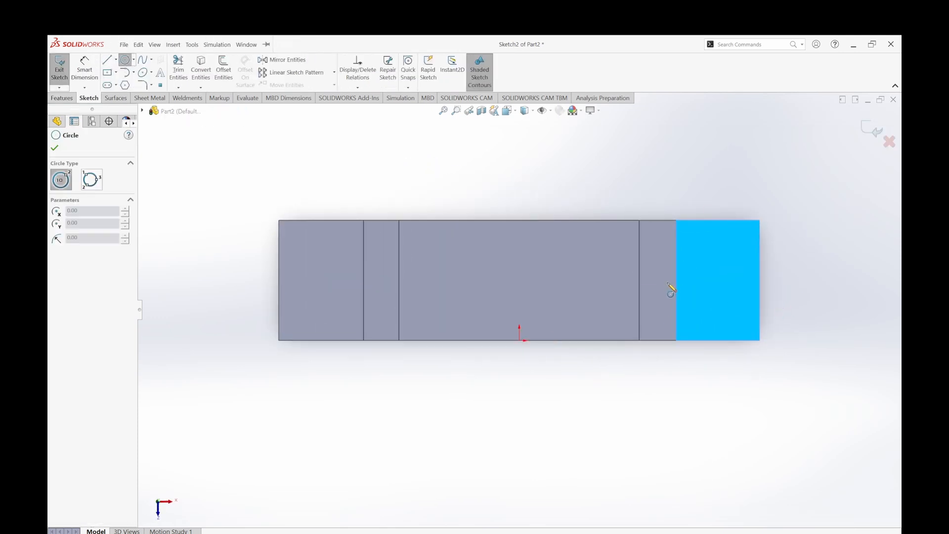
{"action": "left_click", "coordinate": [732, 281]}
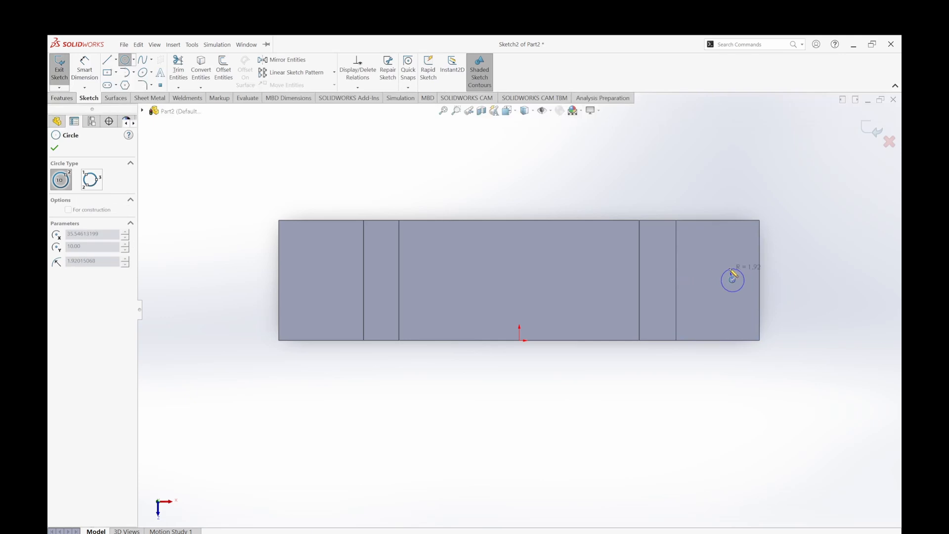
{"action": "left_click", "coordinate": [727, 264]}
Step: Connect the circle's upper and lower tangent points to the flange's inner edge with horizontal lines about 9.4 mm long, joined by a vertical line
{"action": "key", "text": "l"}
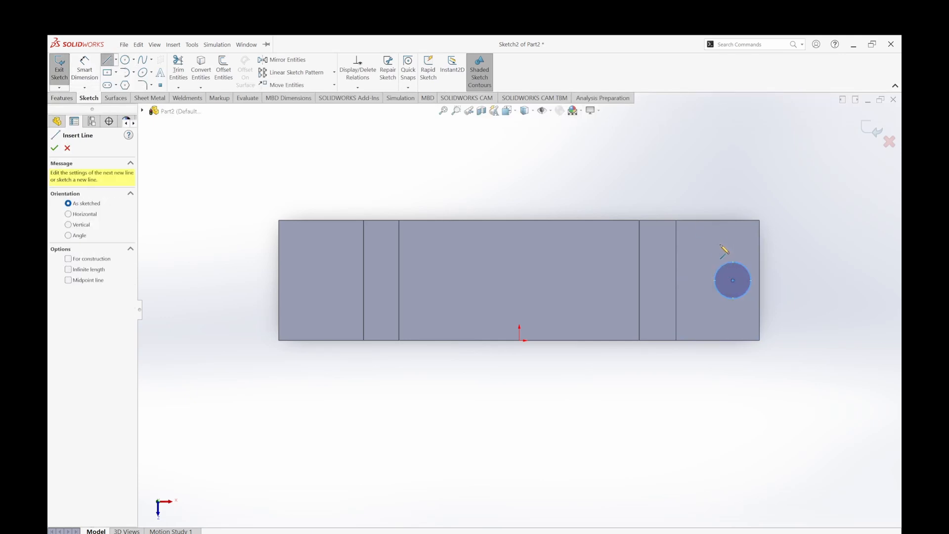
{"action": "left_click", "coordinate": [733, 262]}
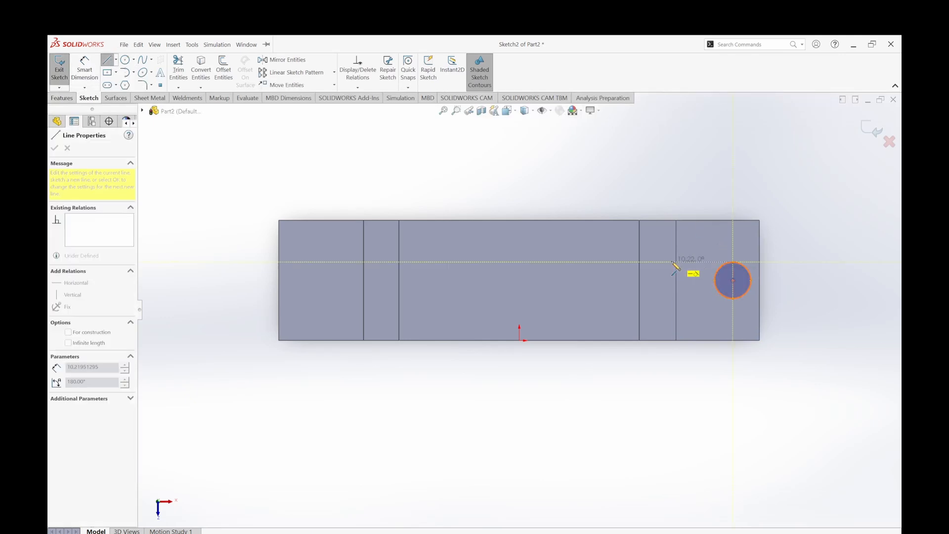
{"action": "left_click", "coordinate": [682, 262]}
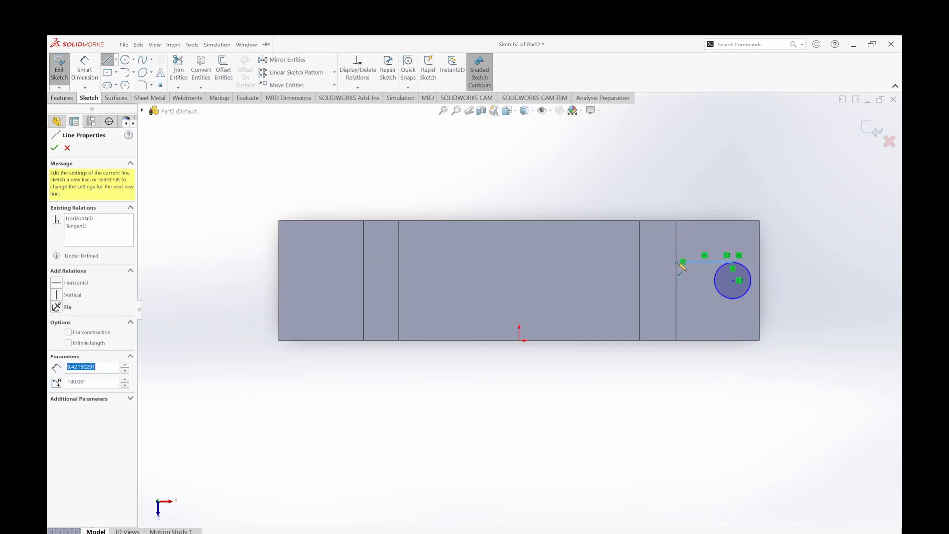
{"action": "left_click", "coordinate": [678, 298]}
{"action": "left_click", "coordinate": [733, 299]}
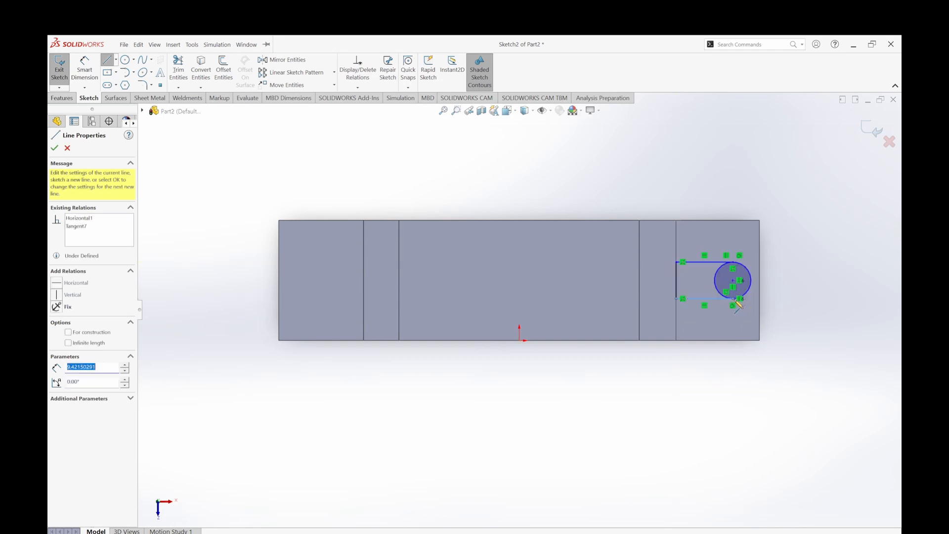
{"action": "right_click", "coordinate": [710, 199]}
{"action": "left_click", "coordinate": [733, 208]}
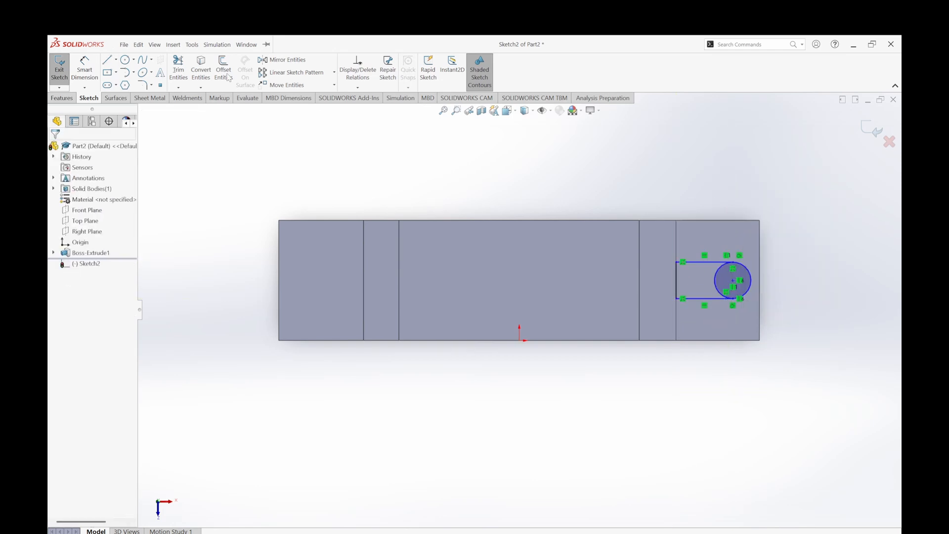
Step: Trim the circle's inner half to leave a U-shaped outline and close the Trim command
{"action": "left_click", "coordinate": [179, 70]}
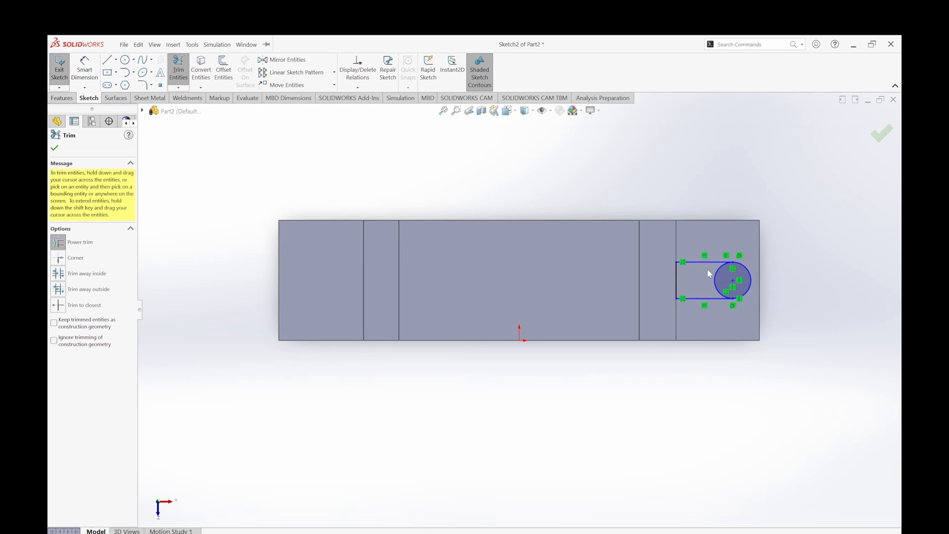
{"action": "left_click_drag", "start_coordinate": [708, 273], "coordinate": [729, 285]}
{"action": "left_click", "coordinate": [179, 71]}
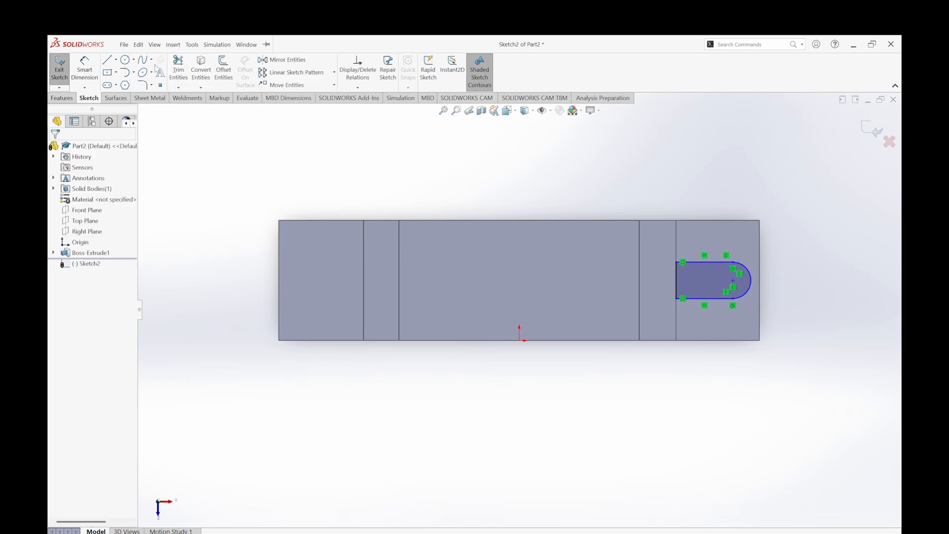
Step: Draw a circle of about 2.2 mm radius concentric with the outline's rounded end
{"action": "left_click", "coordinate": [124, 59]}
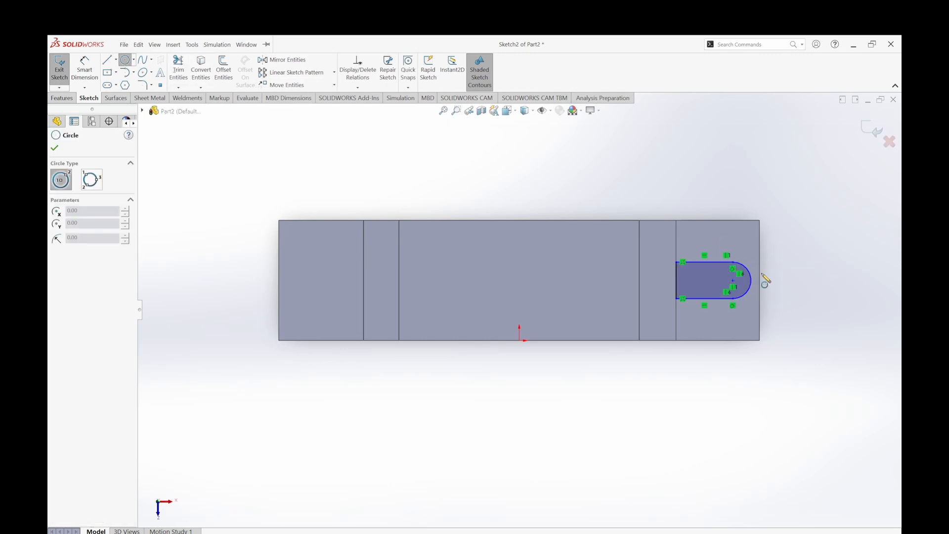
{"action": "left_click", "coordinate": [734, 280]}
{"action": "left_click", "coordinate": [747, 280]}
Step: Dimension the inner circle's diameter to 5 mm
{"action": "left_click", "coordinate": [138, 45]}
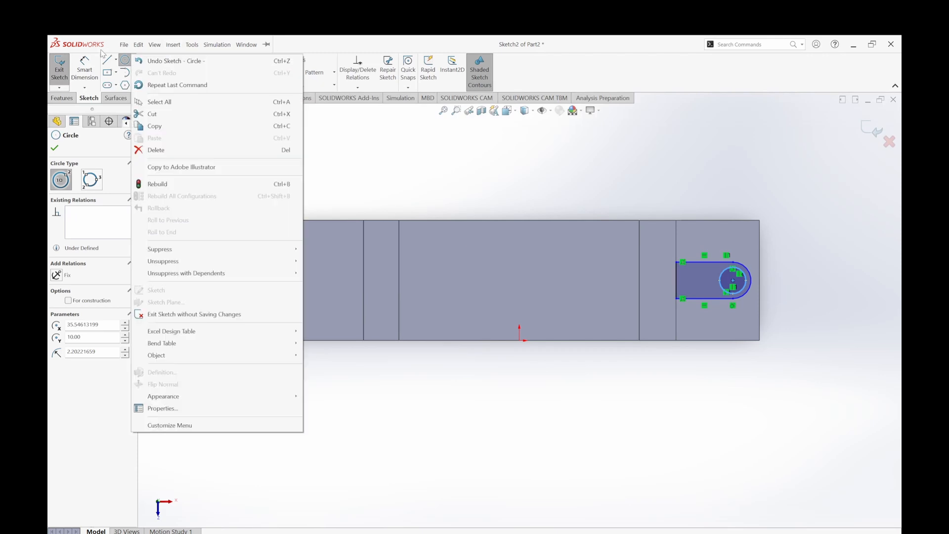
{"action": "left_click", "coordinate": [86, 68]}
{"action": "left_click", "coordinate": [751, 282]}
{"action": "left_click", "coordinate": [765, 291]}
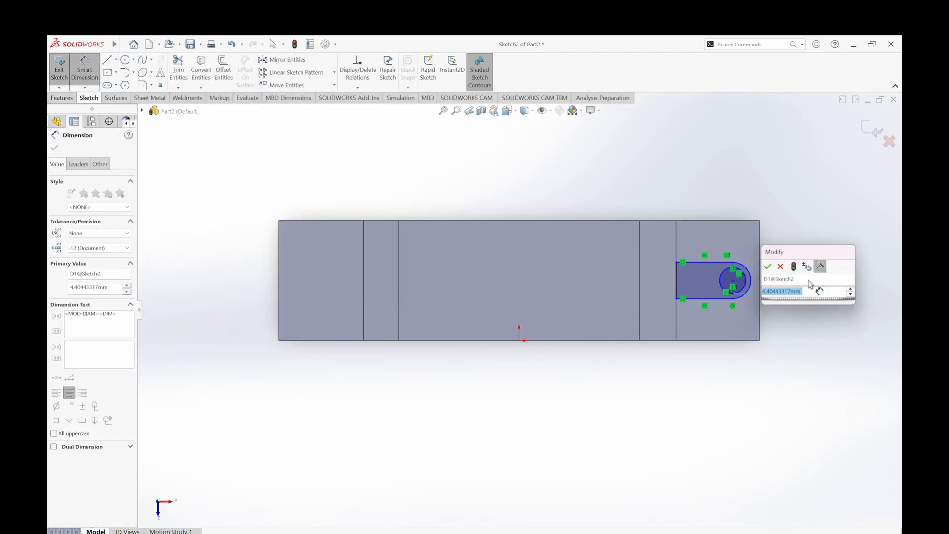
{"action": "type", "text": "5"}
{"action": "key", "text": "Return"}
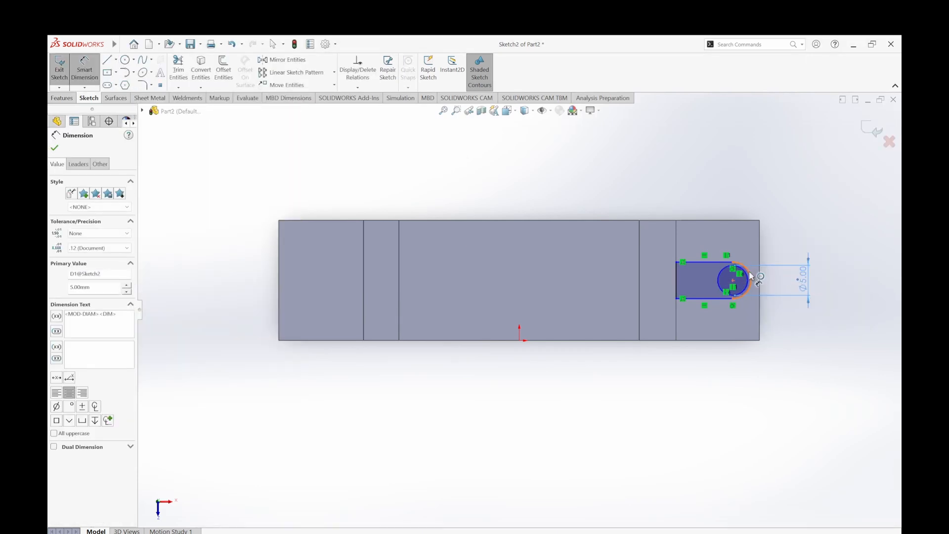
Step: Dimension the rounded end's arc radius to 5 mm and move that dimension diagonally above the flange
{"action": "left_click", "coordinate": [748, 281]}
{"action": "left_click", "coordinate": [852, 293]}
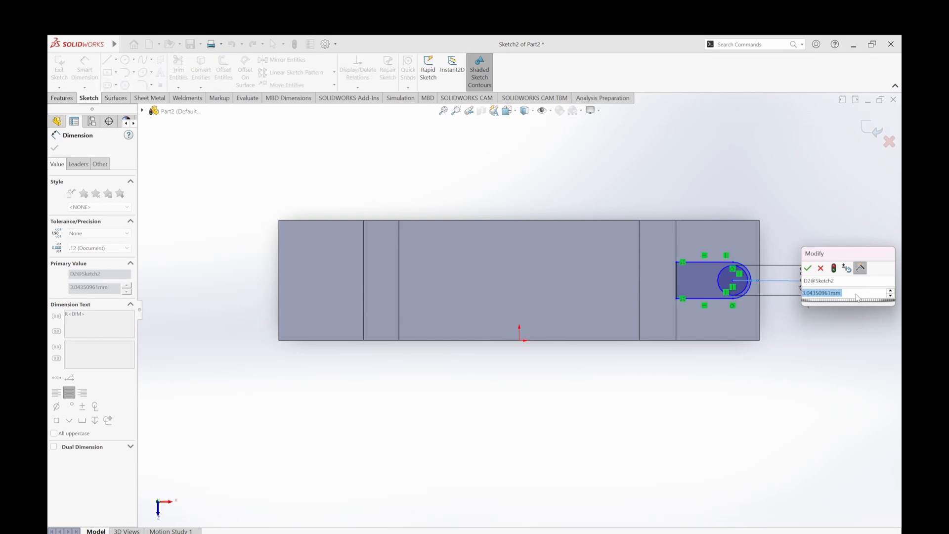
{"action": "type", "text": "5"}
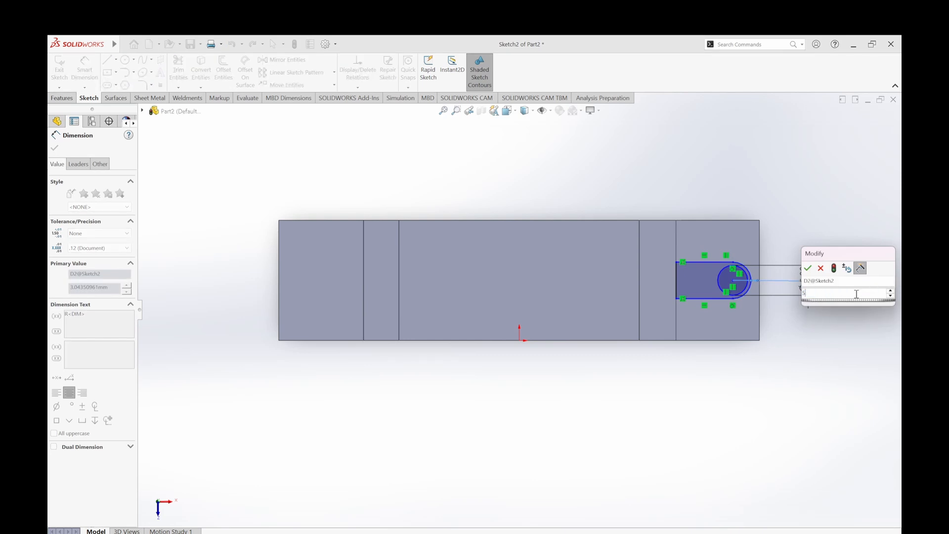
{"action": "key", "text": "Return"}
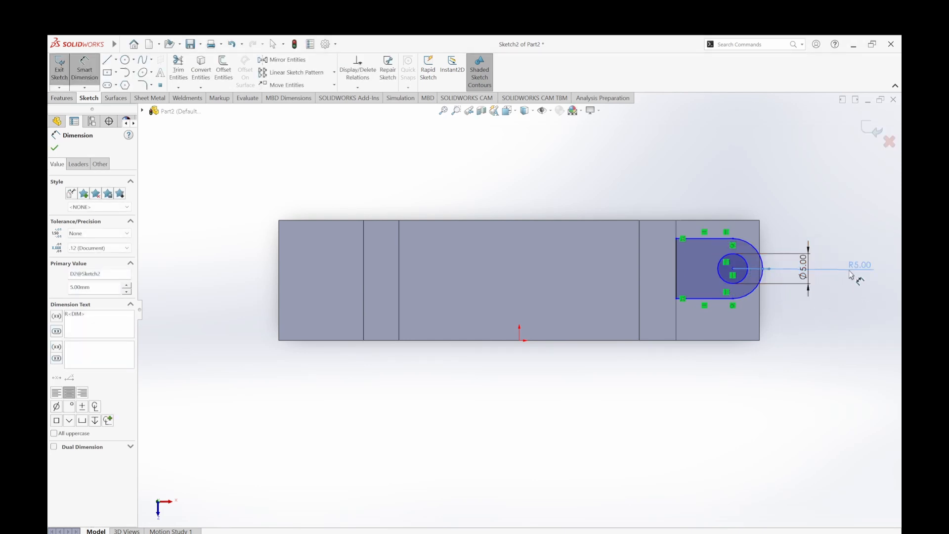
{"action": "left_click_drag", "start_coordinate": [859, 265], "coordinate": [797, 202]}
{"action": "left_click", "coordinate": [806, 271]}
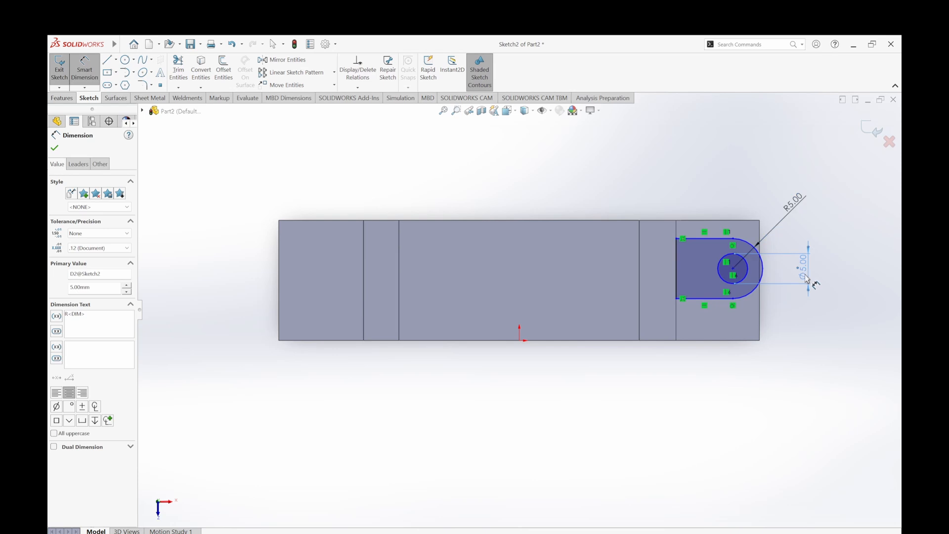
{"action": "key", "text": "Escape"}
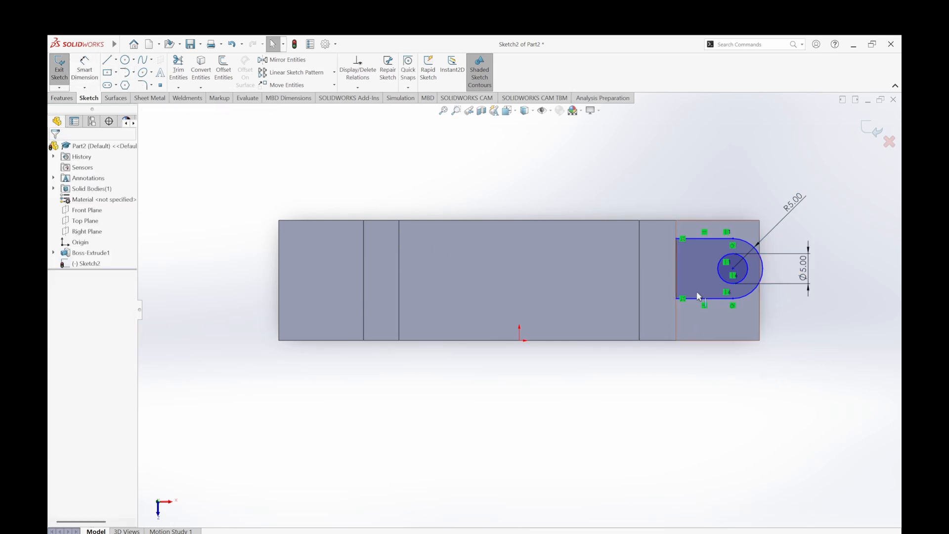
Step: Centre the U-shaped outline on the flange by adding a midpoint relation between its vertical line's midpoint and the flange's inner edge
{"action": "left_click", "coordinate": [676, 272]}
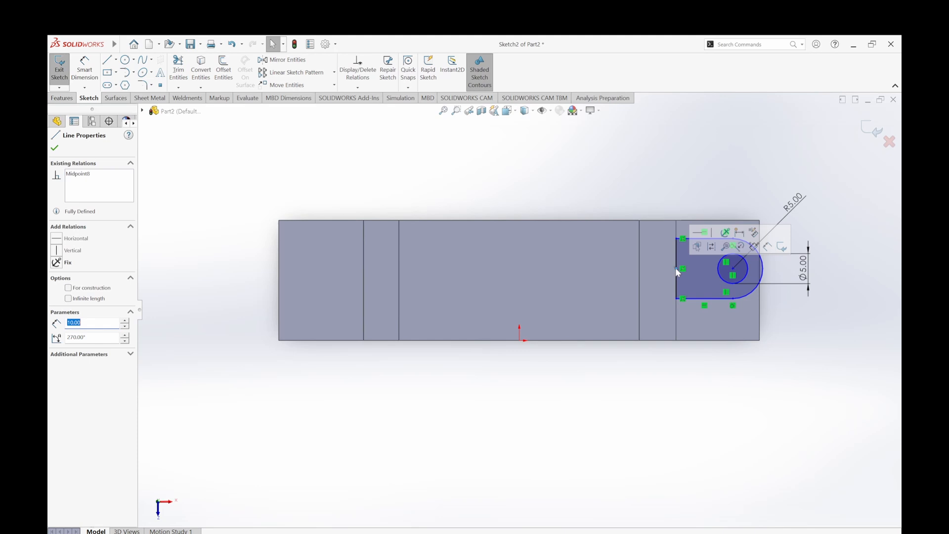
{"action": "left_click", "coordinate": [681, 300], "text": "ctrl"}
{"action": "left_click", "coordinate": [699, 275]}
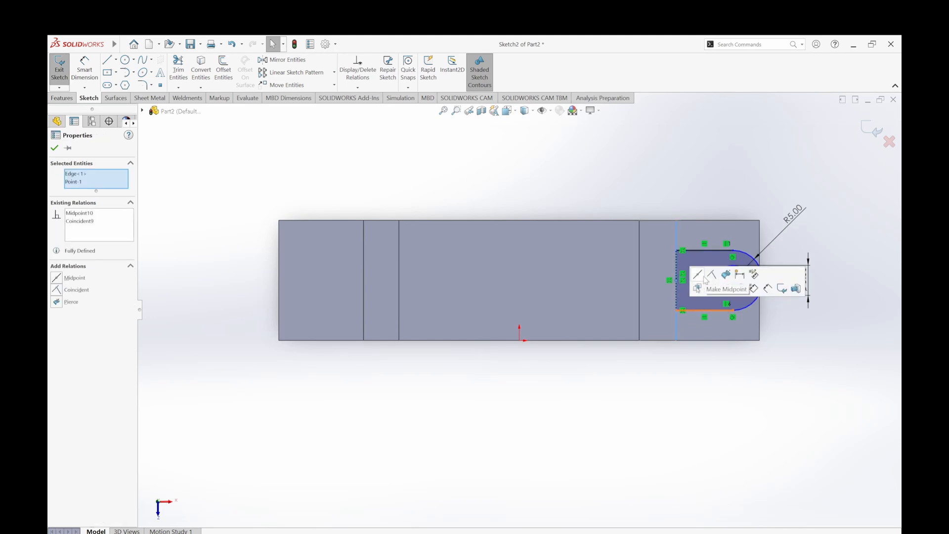
{"action": "left_click", "coordinate": [698, 176]}
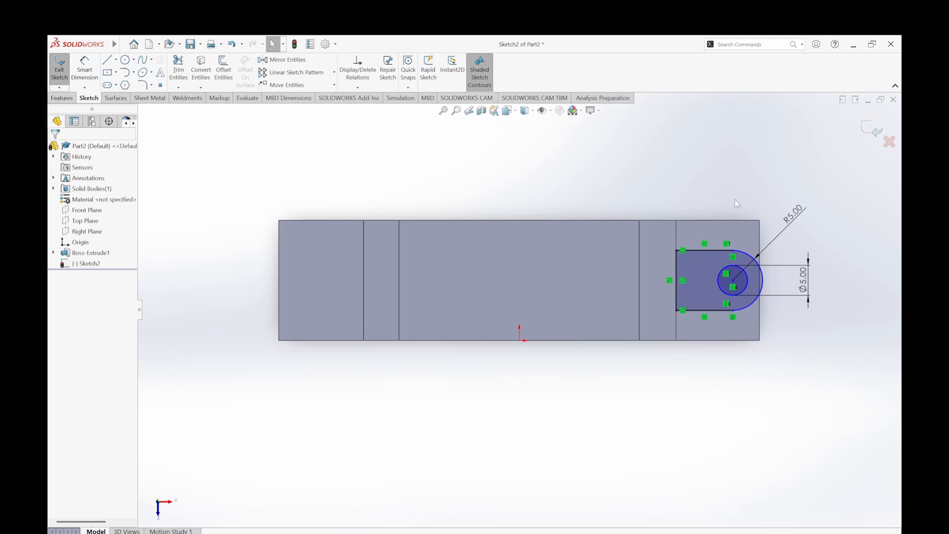
Step: Dimension the horizontal distance from the hole's centre to the flange's inner edge as 7 mm
{"action": "left_click", "coordinate": [85, 69]}
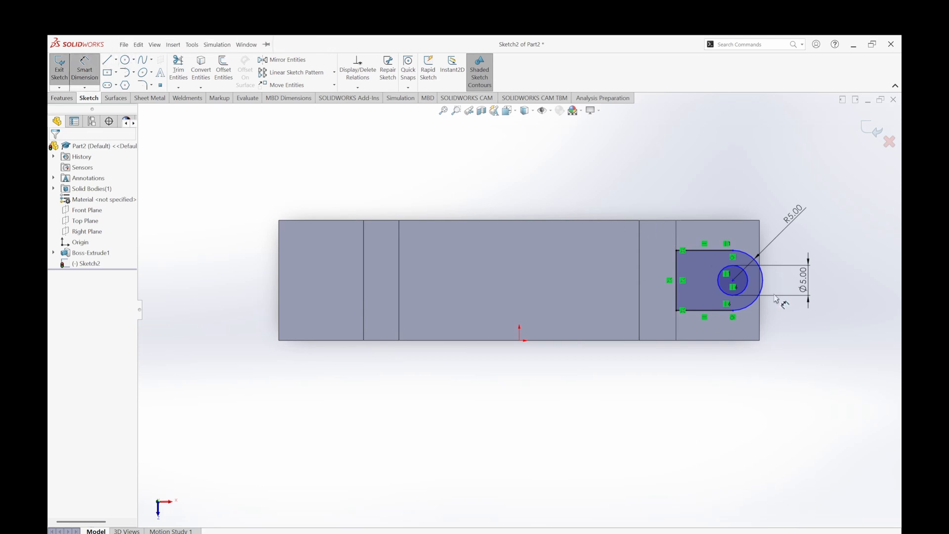
{"action": "left_click", "coordinate": [734, 281]}
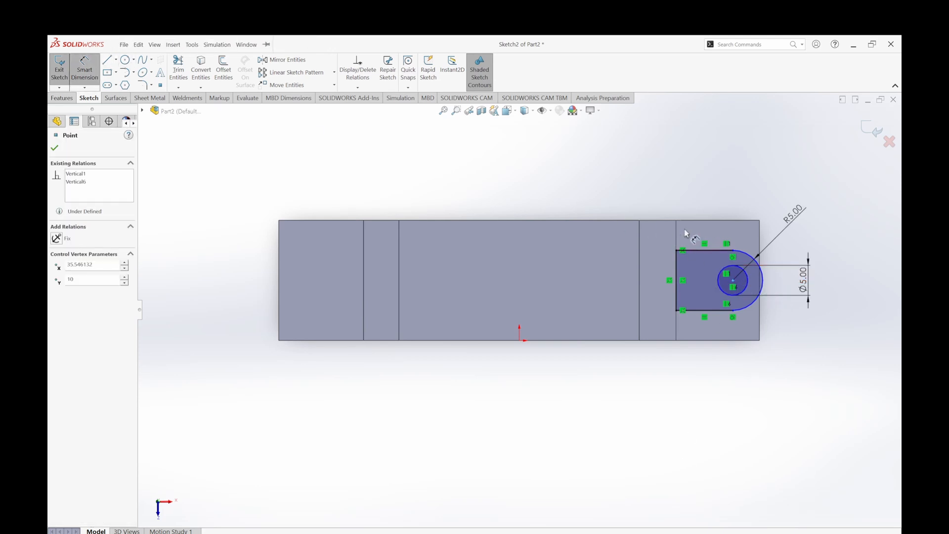
{"action": "left_click", "coordinate": [677, 230]}
{"action": "left_click", "coordinate": [706, 165]}
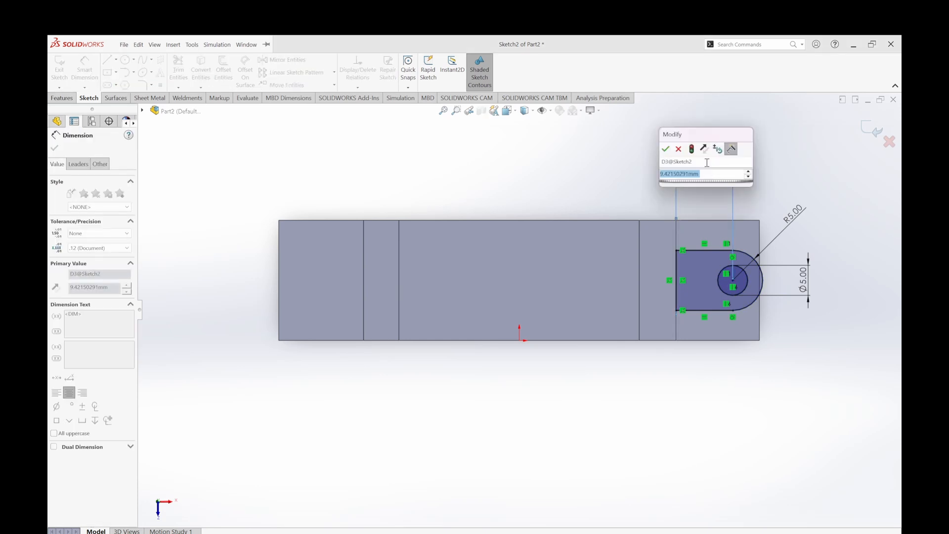
{"action": "type", "text": "7"}
{"action": "key", "text": "Return"}
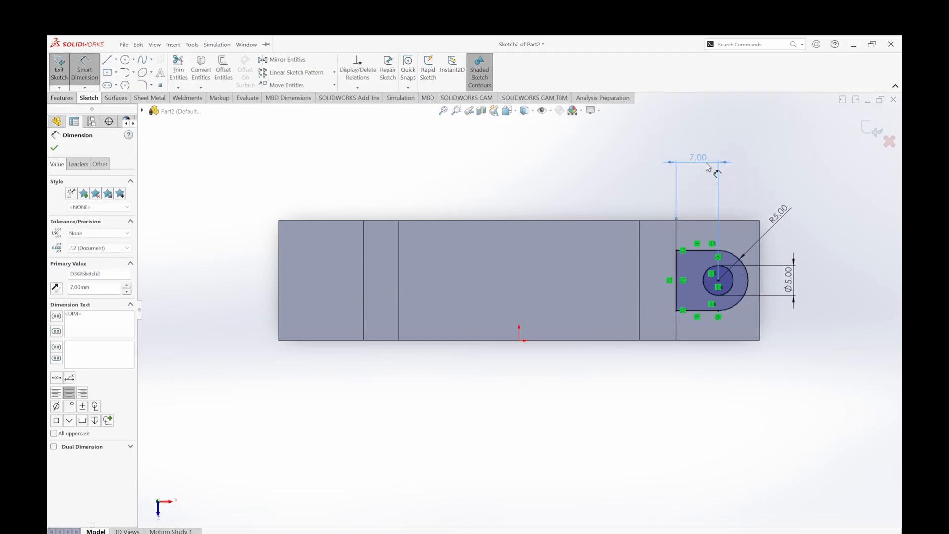
{"action": "key", "text": "Escape"}
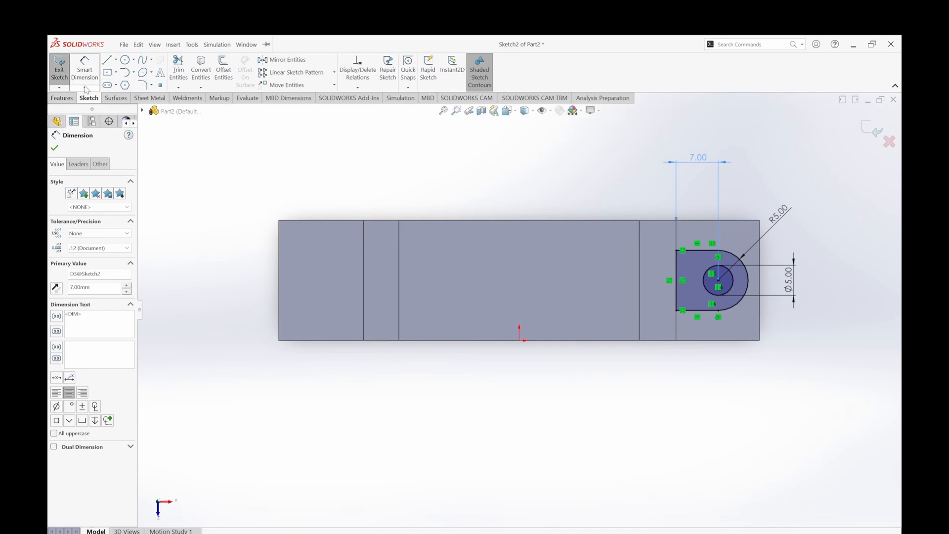
{"action": "left_click", "coordinate": [55, 148]}
Step: Extrude the U-shaped outline with its hole 3.5 mm upward from the flange as a merged boss
{"action": "left_click", "coordinate": [64, 82]}
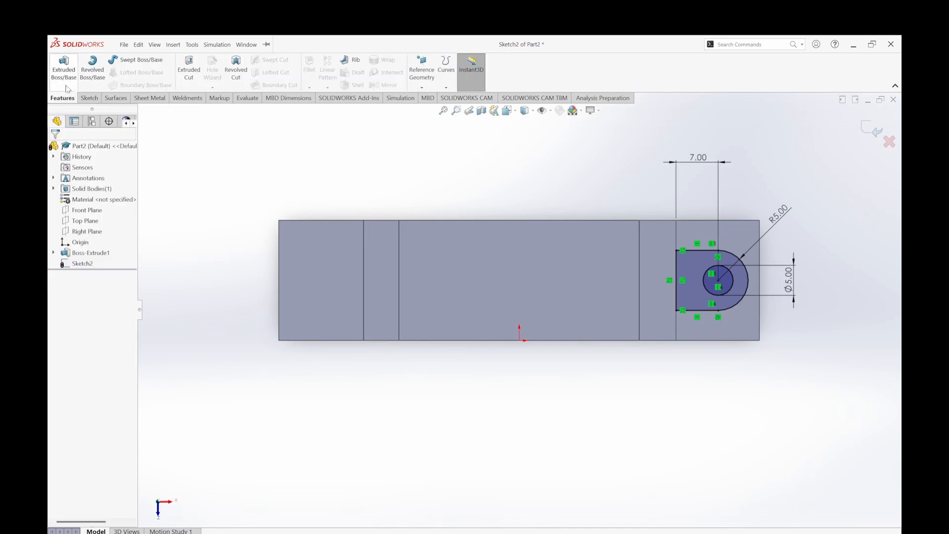
{"action": "left_click", "coordinate": [65, 62]}
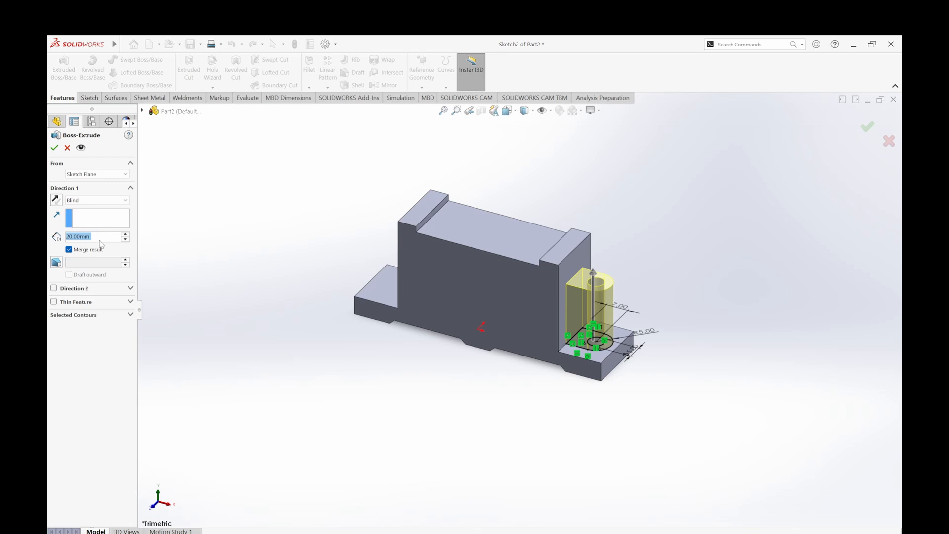
{"action": "type", "text": "3.5"}
{"action": "key", "text": "Return"}
{"action": "left_click", "coordinate": [55, 147]}
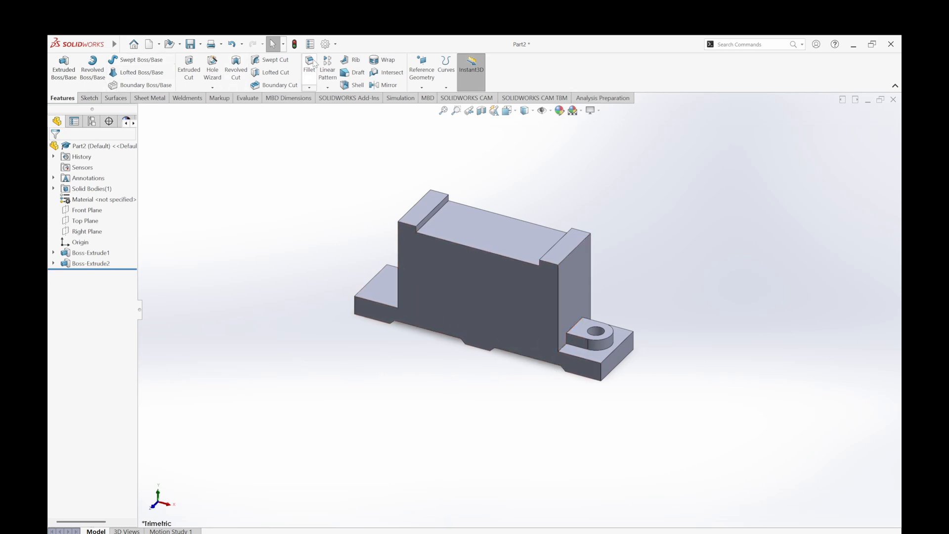
Step: Mirror the extruded U-shaped boss about the Right Plane onto the opposite flange
{"action": "left_click", "coordinate": [334, 89]}
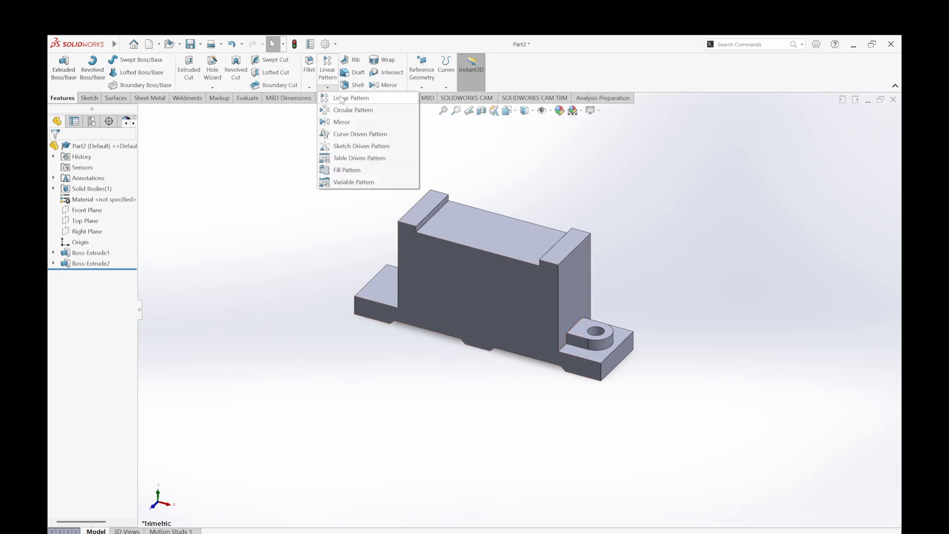
{"action": "left_click", "coordinate": [342, 123]}
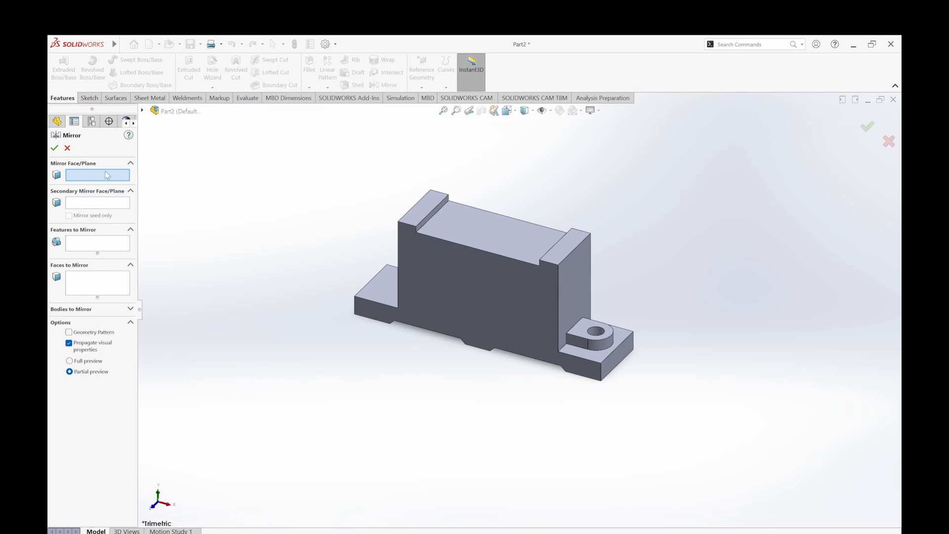
{"action": "left_click", "coordinate": [143, 110]}
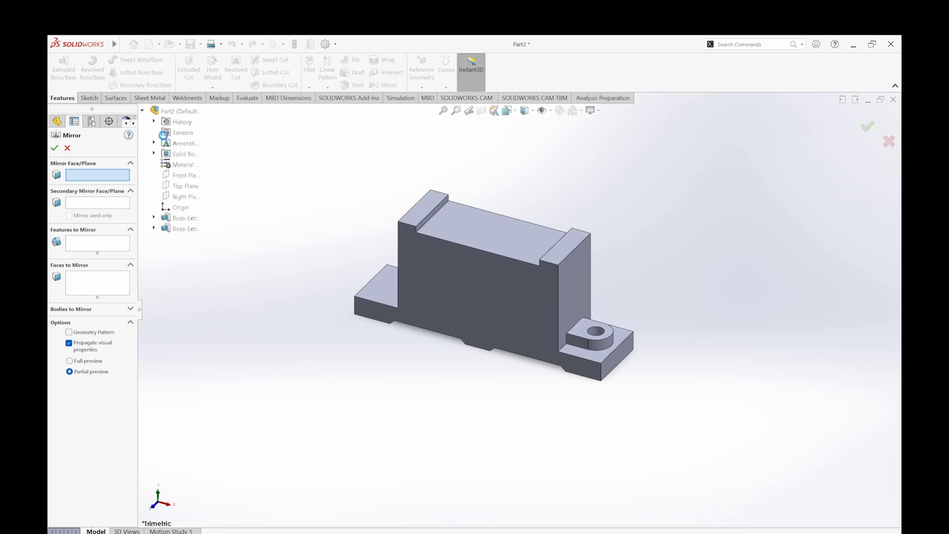
{"action": "left_click", "coordinate": [187, 197]}
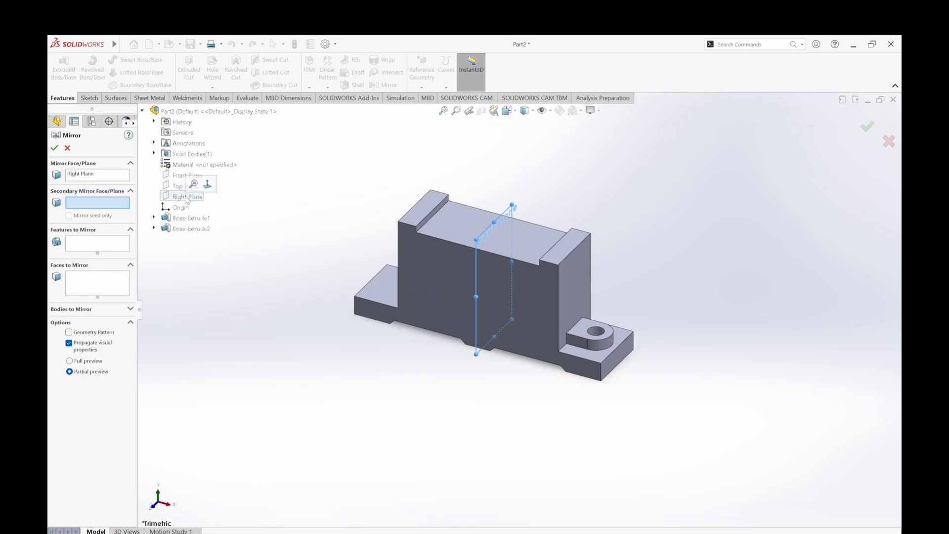
{"action": "left_click", "coordinate": [186, 229]}
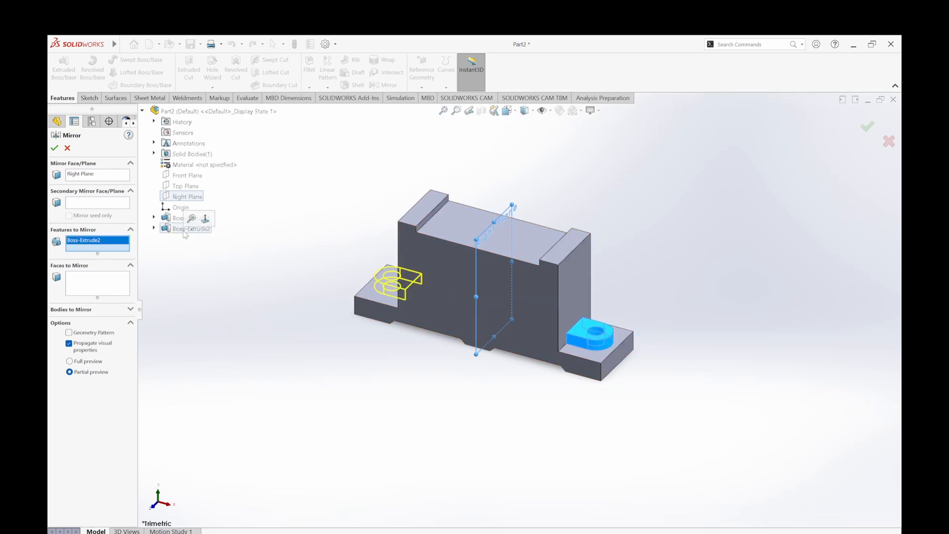
{"action": "left_click", "coordinate": [55, 148]}
Step: Start a sketch on the block's front face and draw a circle of about 7.8 mm radius centred on the recessed top edge's midpoint
{"action": "middle_click_drag", "start_coordinate": [492, 384], "coordinate": [566, 316]}
{"action": "middle_click_drag", "start_coordinate": [567, 369], "coordinate": [551, 244]}
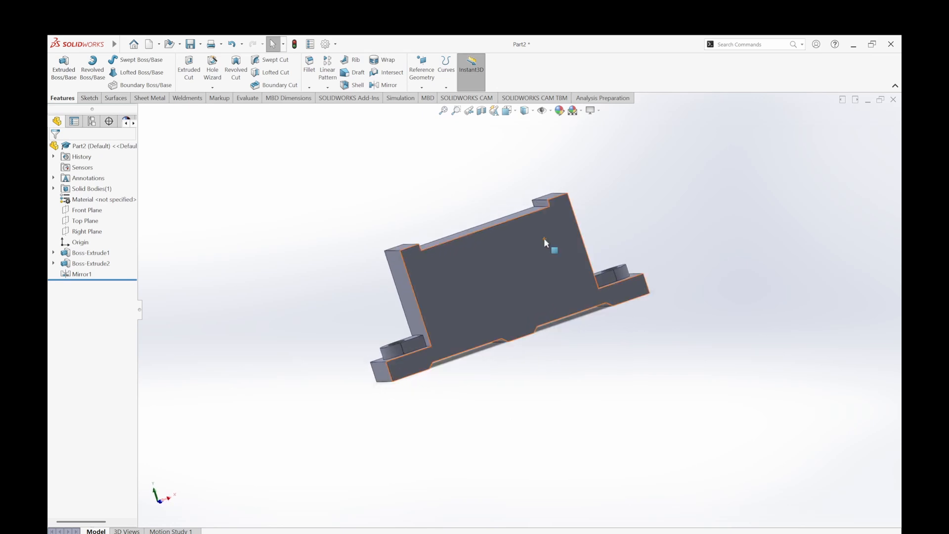
{"action": "left_click", "coordinate": [551, 244]}
{"action": "left_click", "coordinate": [539, 234]}
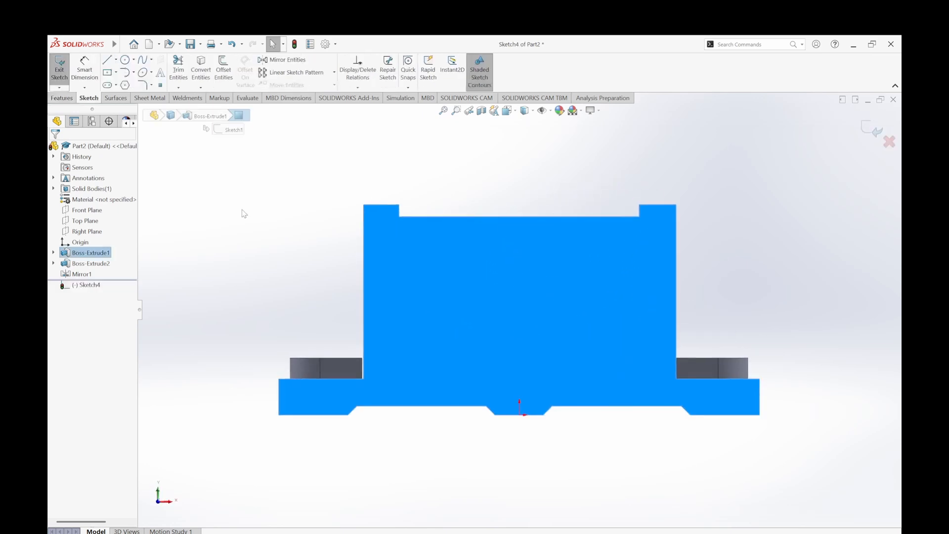
{"action": "left_click", "coordinate": [152, 60]}
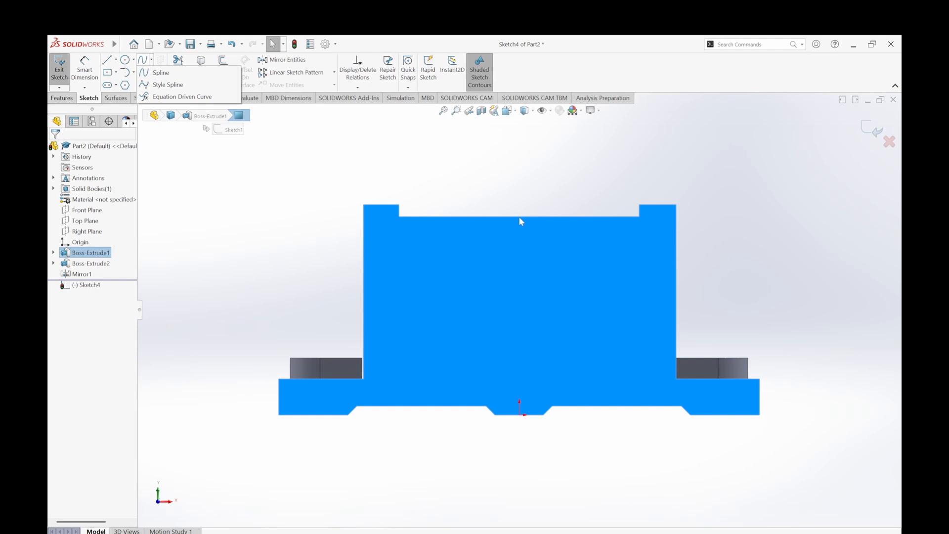
{"action": "left_click", "coordinate": [125, 60]}
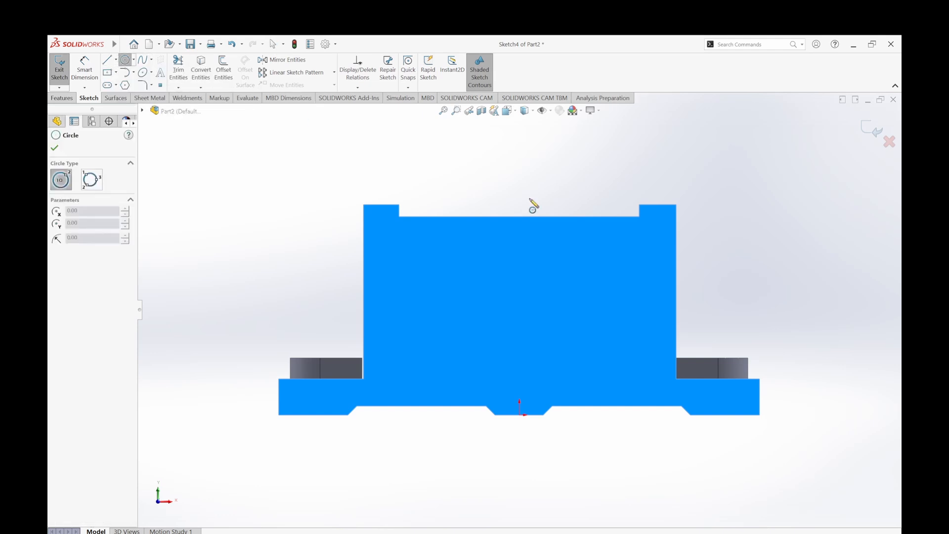
{"action": "left_click", "coordinate": [519, 217]}
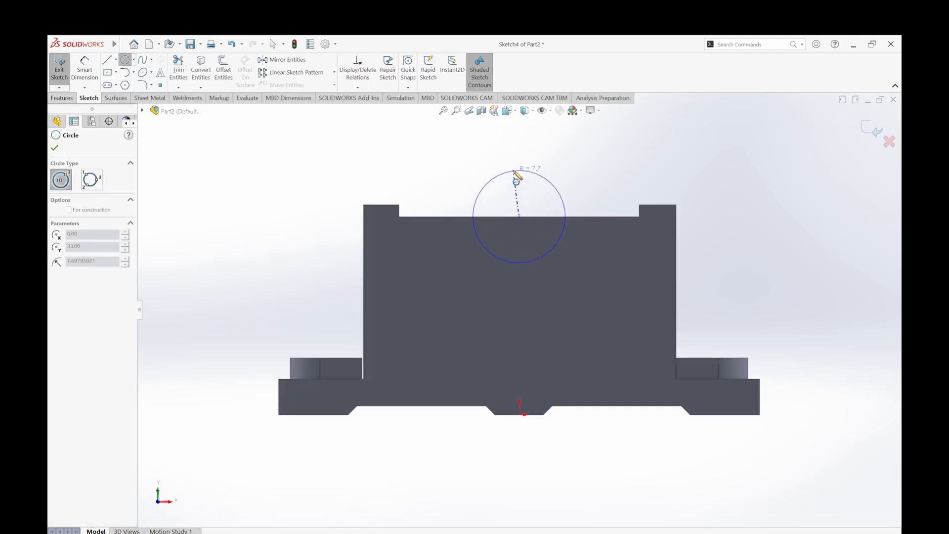
{"action": "left_click", "coordinate": [519, 169]}
Step: Dimension the circle's diameter to 26 mm
{"action": "left_click", "coordinate": [84, 69]}
{"action": "left_click", "coordinate": [533, 173]}
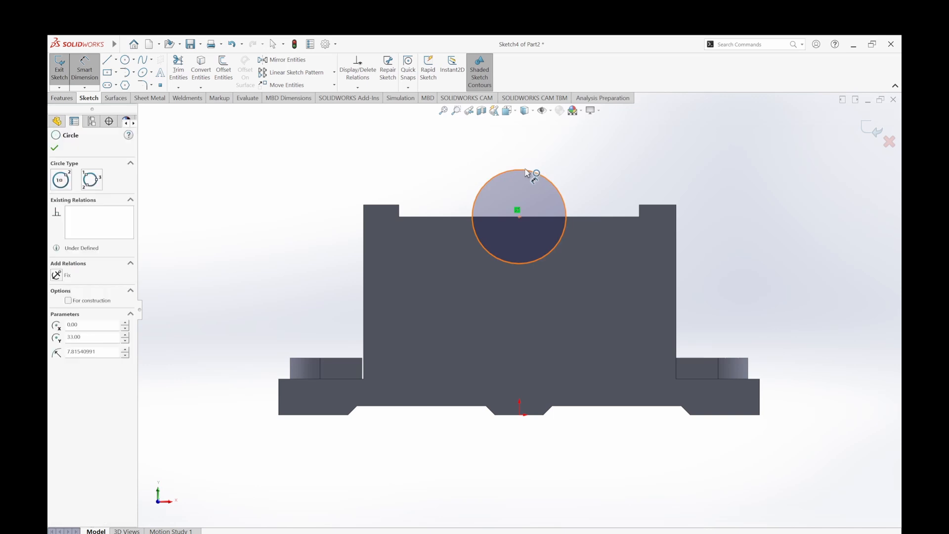
{"action": "left_click", "coordinate": [416, 199]}
{"action": "type", "text": "26"}
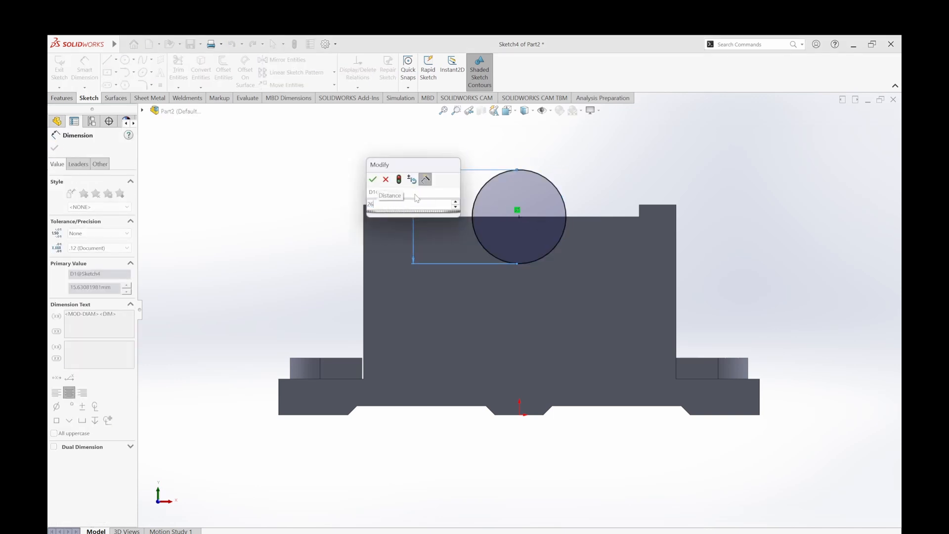
{"action": "key", "text": "Return"}
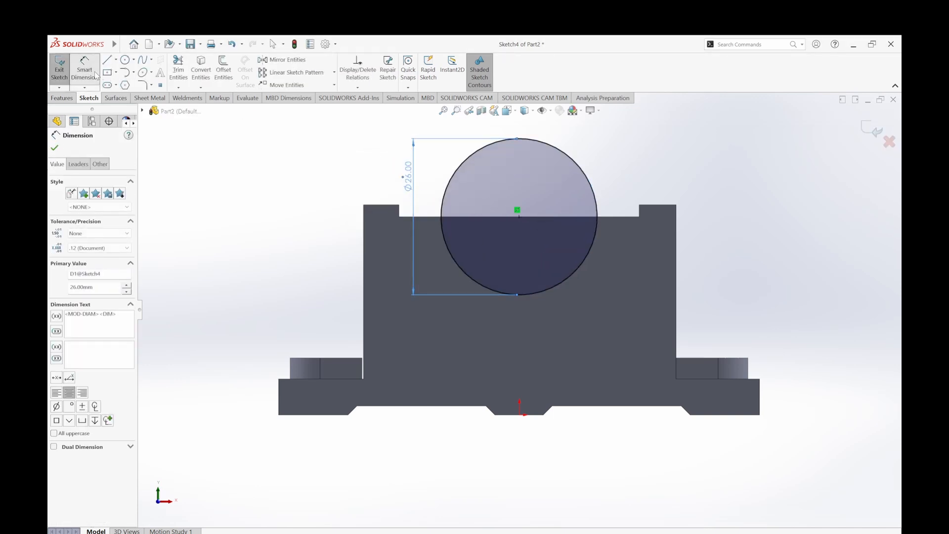
{"action": "key", "text": "Escape"}
{"action": "left_click", "coordinate": [55, 147]}
Step: Extrude-cut the 26 mm circle through the block's full thickness
{"action": "left_click", "coordinate": [61, 98]}
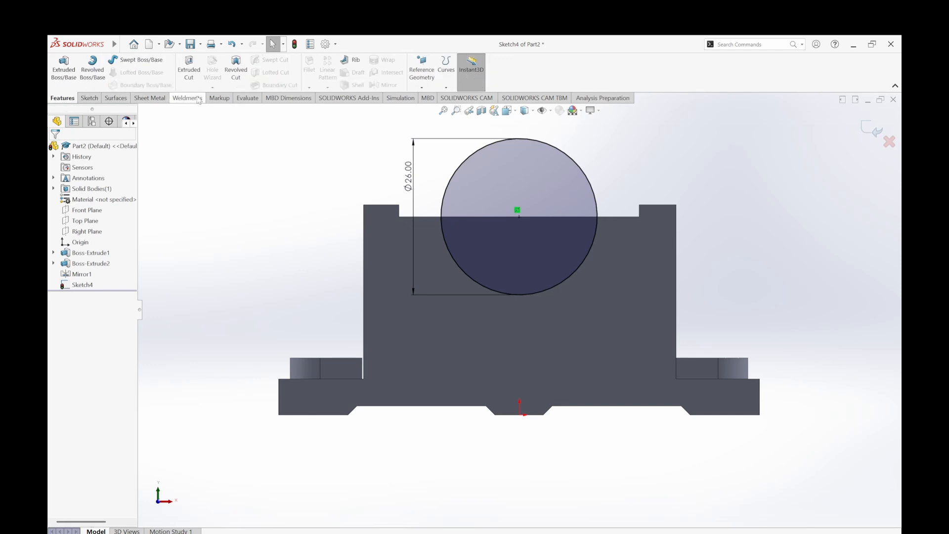
{"action": "left_click", "coordinate": [197, 79]}
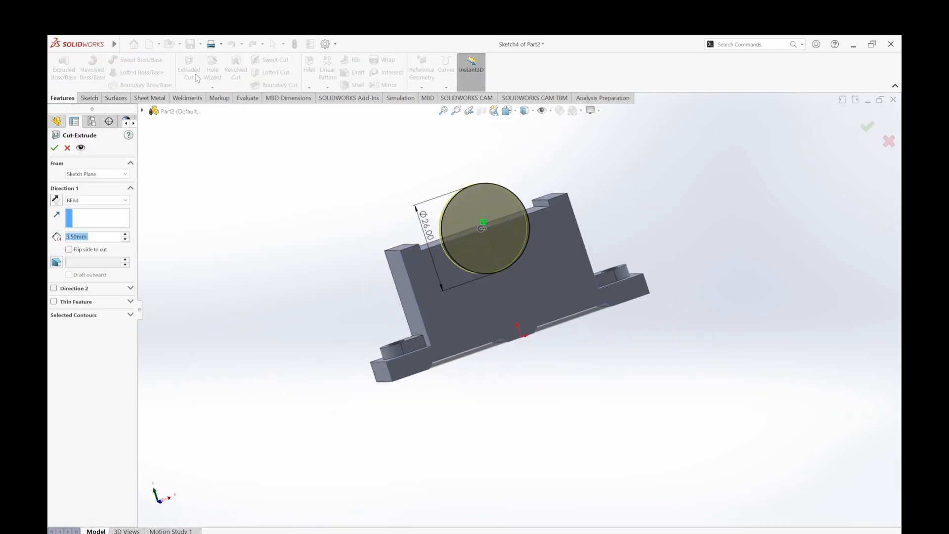
{"action": "left_click", "coordinate": [124, 200]}
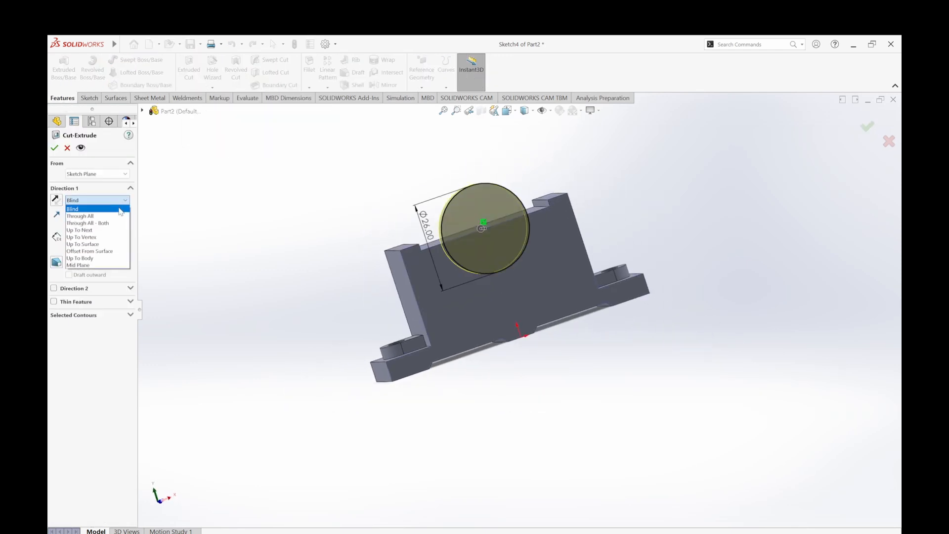
{"action": "left_click", "coordinate": [79, 208]}
{"action": "left_click", "coordinate": [54, 147]}
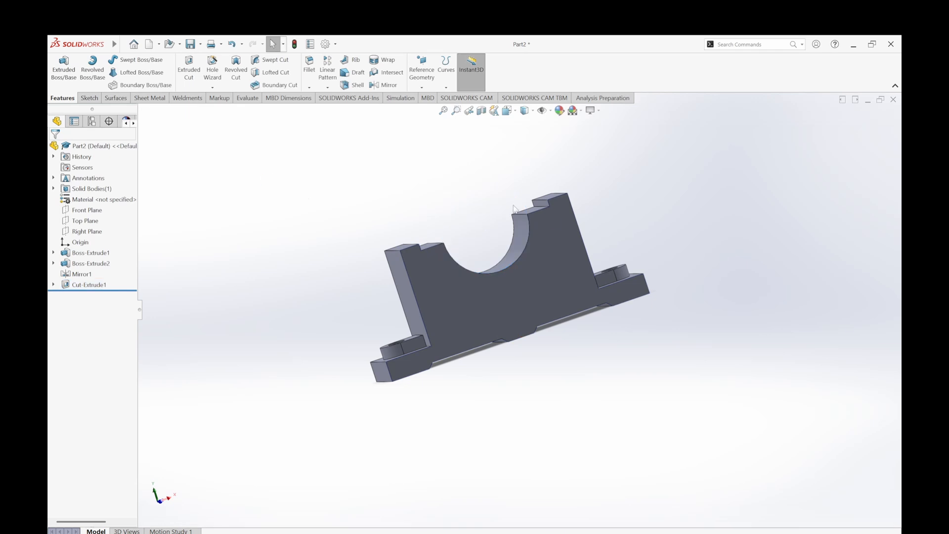
Step: Start a sketch on the block's front face and draw a circle of about 14.1 mm radius concentric with the semicircular cutout
{"action": "middle_click_drag", "start_coordinate": [685, 222], "coordinate": [483, 292]}
{"action": "left_click", "coordinate": [484, 292]}
{"action": "left_click", "coordinate": [504, 253]}
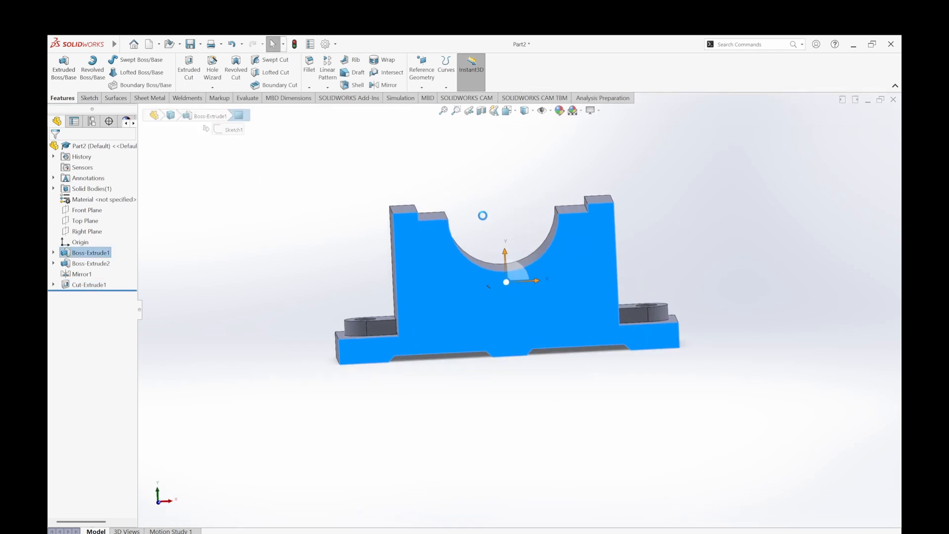
{"action": "left_click", "coordinate": [125, 60]}
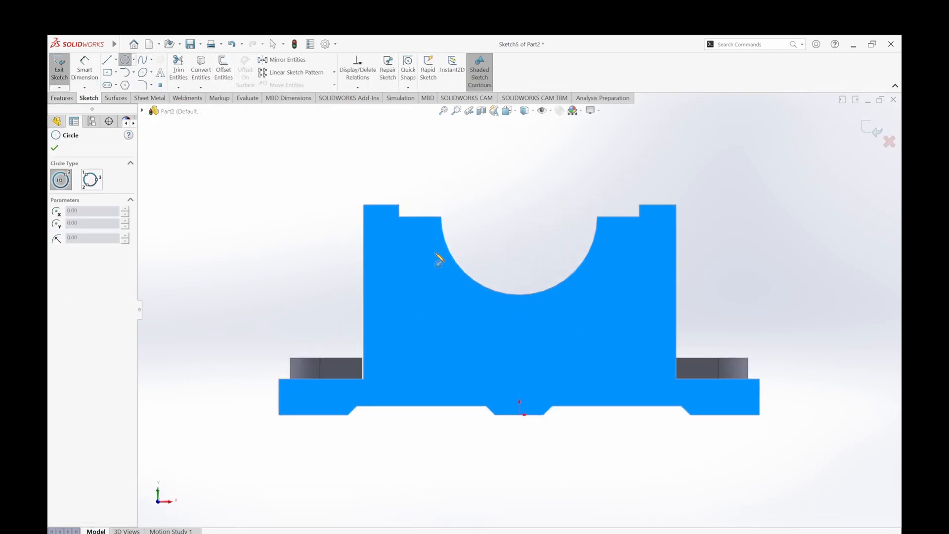
{"action": "left_click", "coordinate": [519, 217]}
{"action": "left_click", "coordinate": [448, 175]}
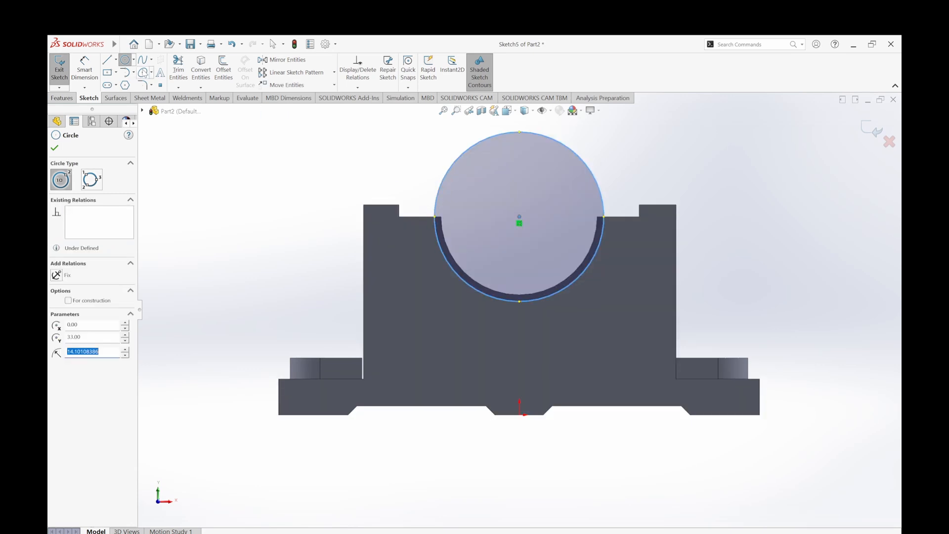
Step: Dimension the new concentric circle's diameter to 30 mm
{"action": "left_click", "coordinate": [89, 72]}
{"action": "left_click", "coordinate": [441, 185]}
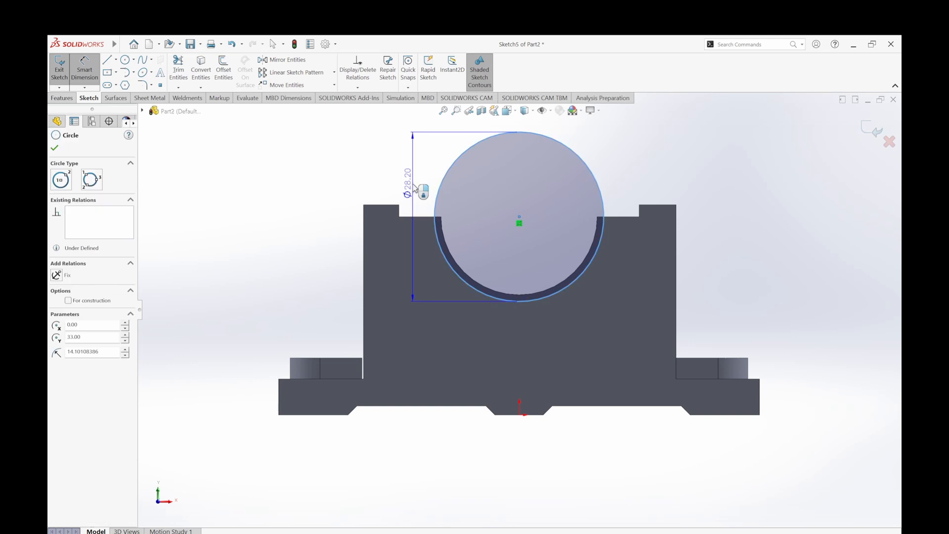
{"action": "left_click", "coordinate": [415, 188]}
{"action": "type", "text": "30"}
{"action": "key", "text": "Return"}
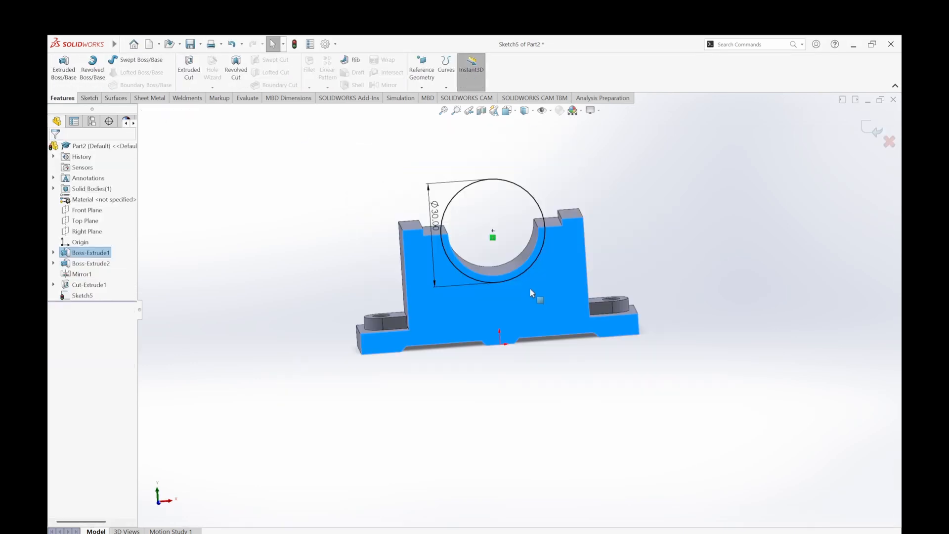
Step: Convert the cutout's front arc edge and the two recessed top edges beside it into sketch entities
{"action": "left_click", "coordinate": [537, 251]}
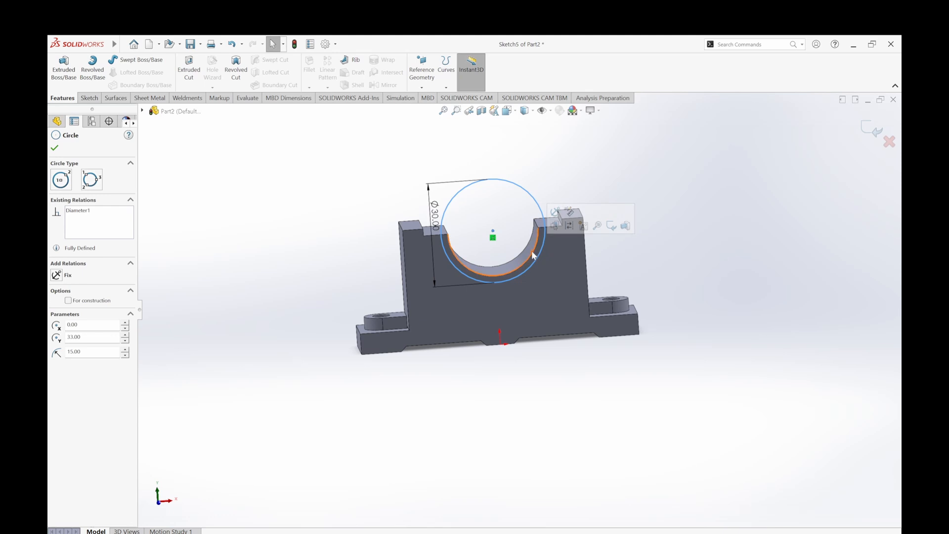
{"action": "left_click", "coordinate": [533, 250]}
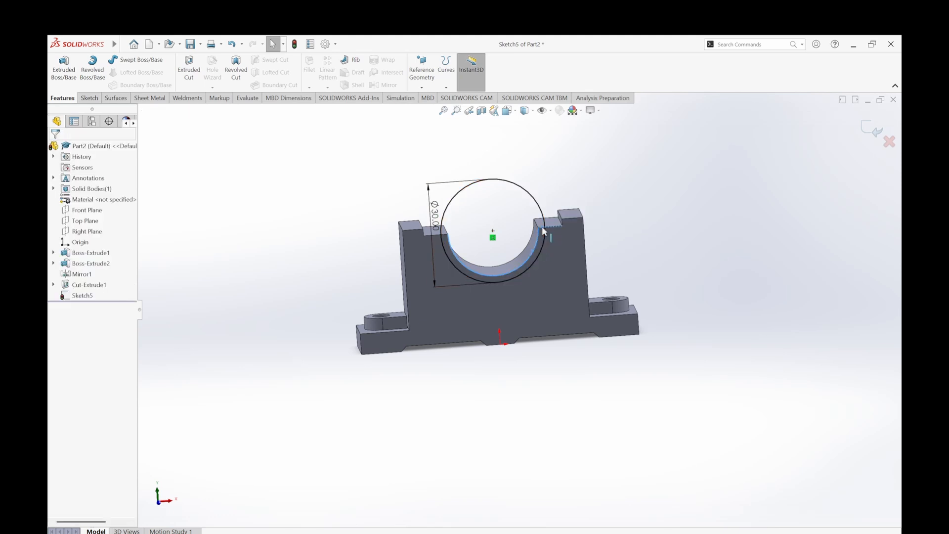
{"action": "left_click", "coordinate": [447, 236], "text": "ctrl"}
{"action": "left_click", "coordinate": [89, 98]}
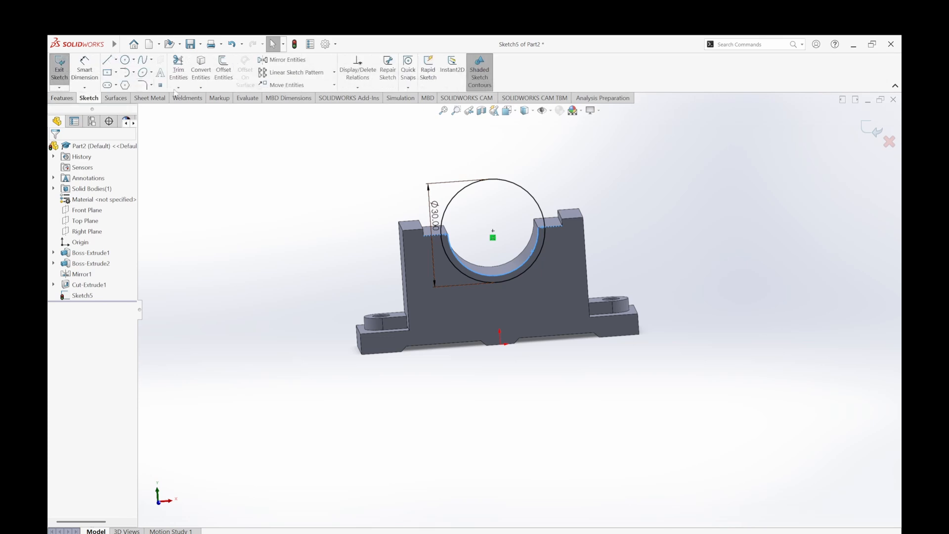
{"action": "left_click", "coordinate": [200, 74]}
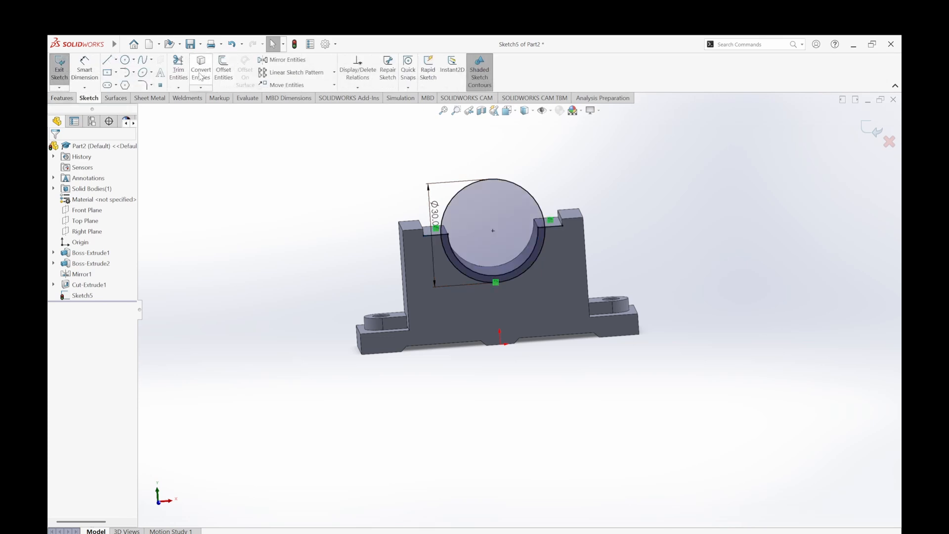
{"action": "scroll", "coordinate": [579, 247], "scroll_direction": "down", "scroll_amount": 5}
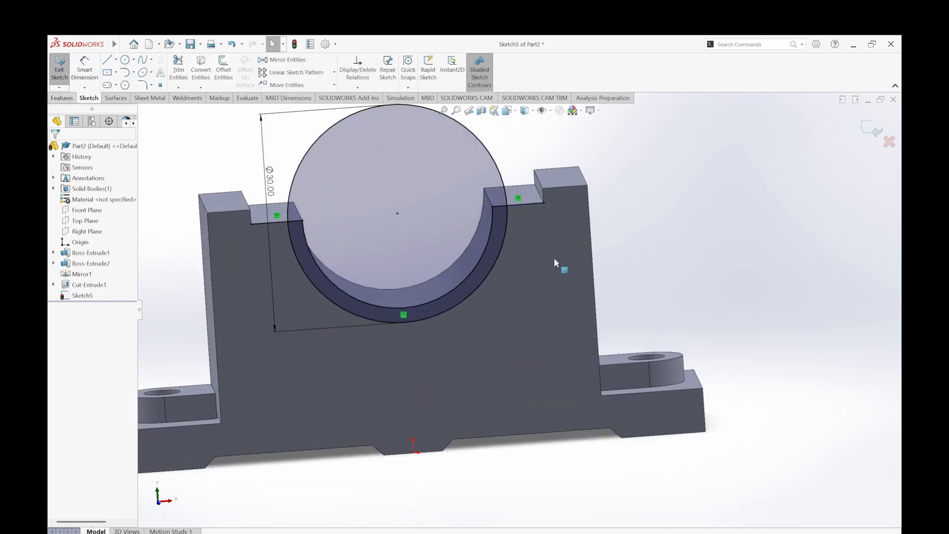
Step: Trim the upper part of the 30 mm circle and the outer line segments, leaving a closed half-ring profile around the cutout
{"action": "left_click", "coordinate": [178, 69]}
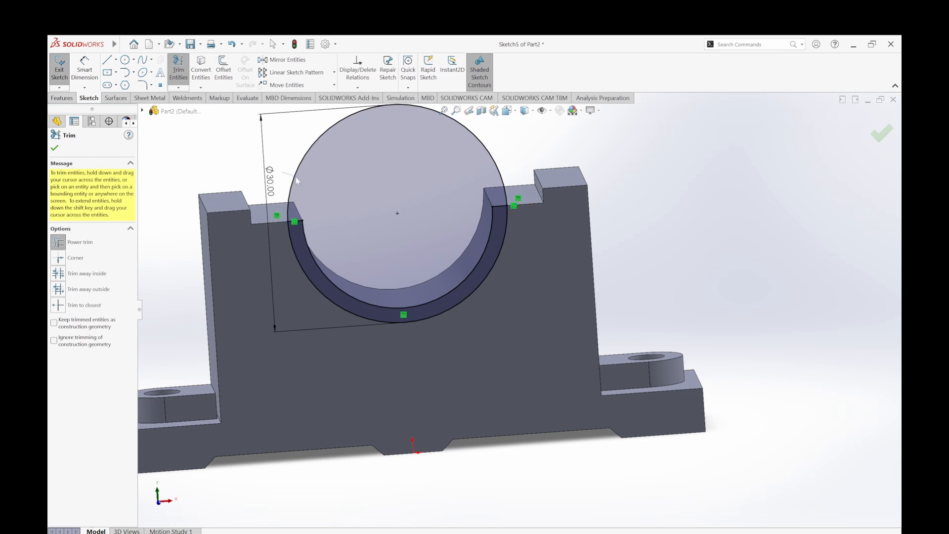
{"action": "left_click_drag", "start_coordinate": [296, 181], "coordinate": [416, 190]}
{"action": "key", "text": "Escape"}
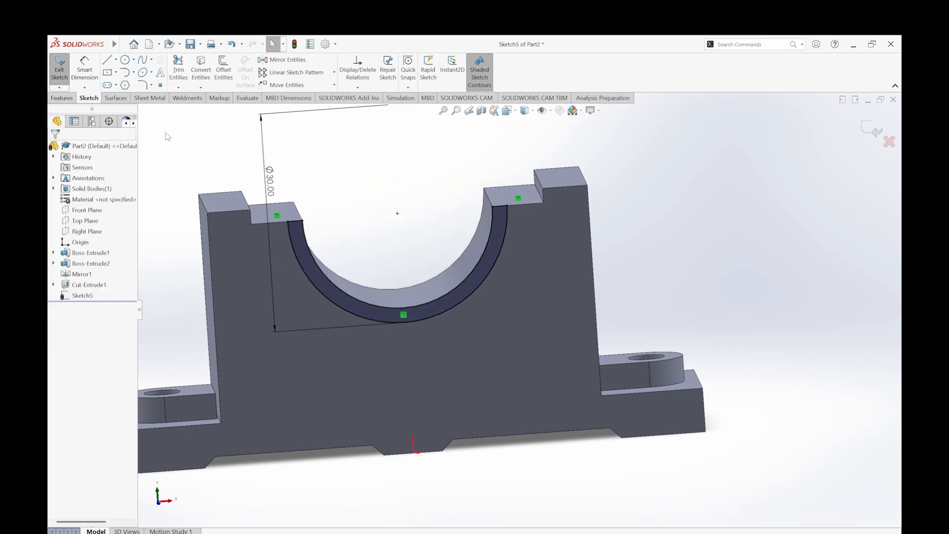
Step: Start a boss extrusion of the half-ring profile, beginning at a 2.5 mm offset from the sketch plane
{"action": "left_click", "coordinate": [63, 98]}
{"action": "left_click", "coordinate": [64, 69]}
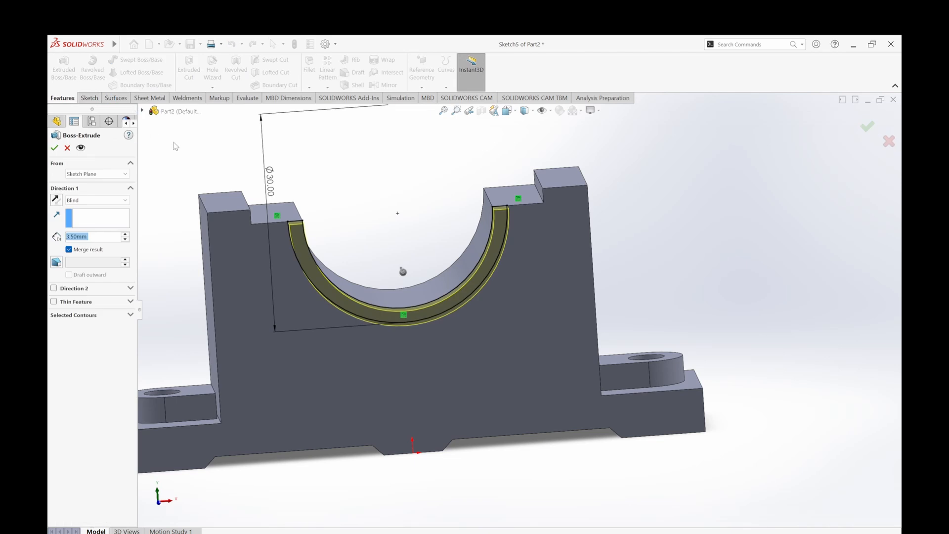
{"action": "scroll", "coordinate": [369, 192], "scroll_direction": "up", "scroll_amount": 3}
{"action": "left_click", "coordinate": [96, 173]}
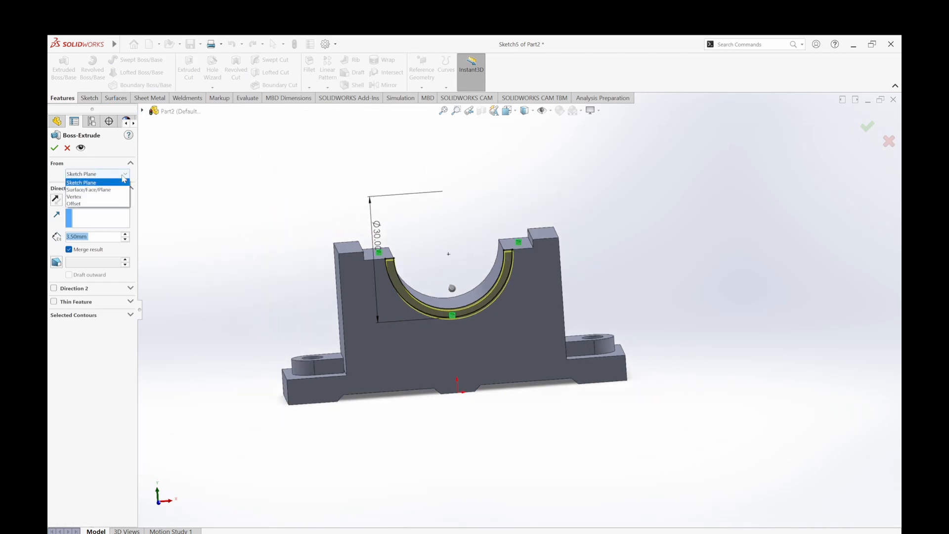
{"action": "left_click", "coordinate": [100, 200]}
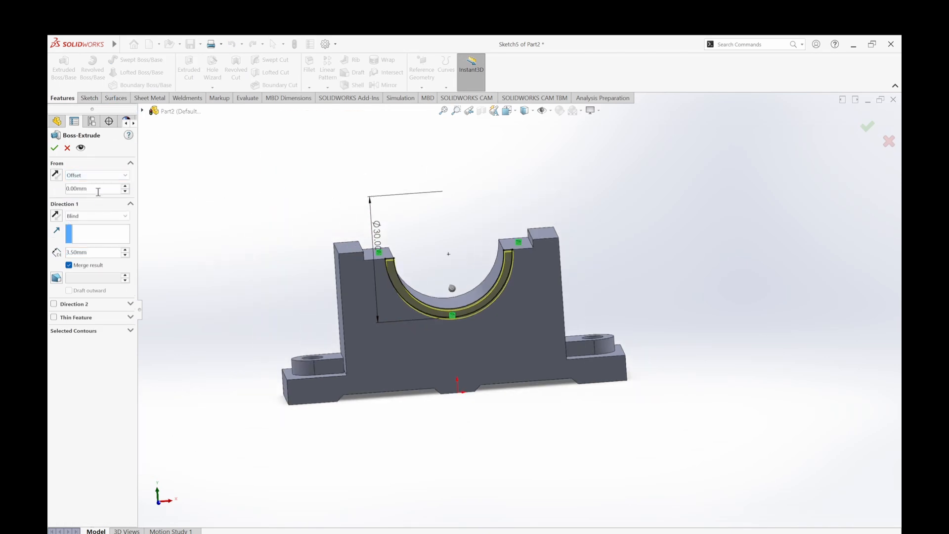
{"action": "type", "text": "2.5"}
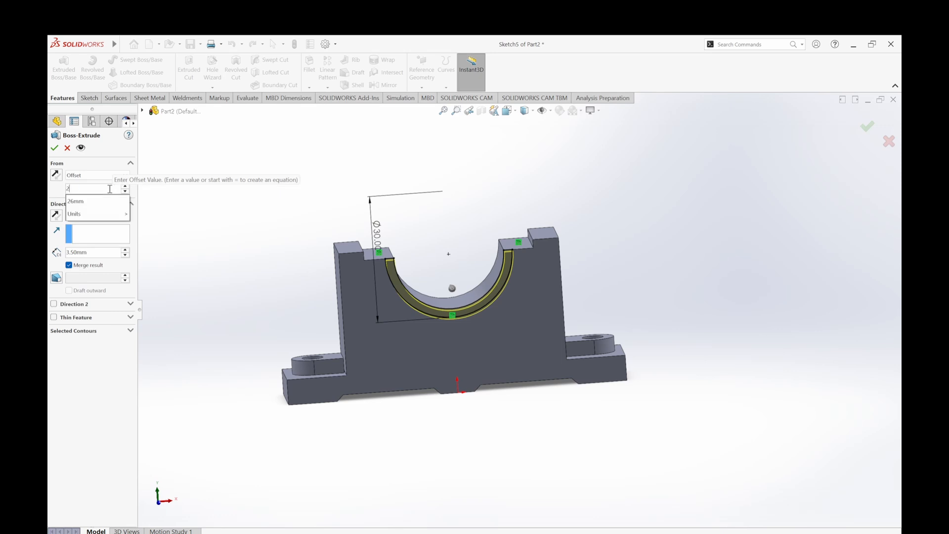
{"action": "key", "text": "Return"}
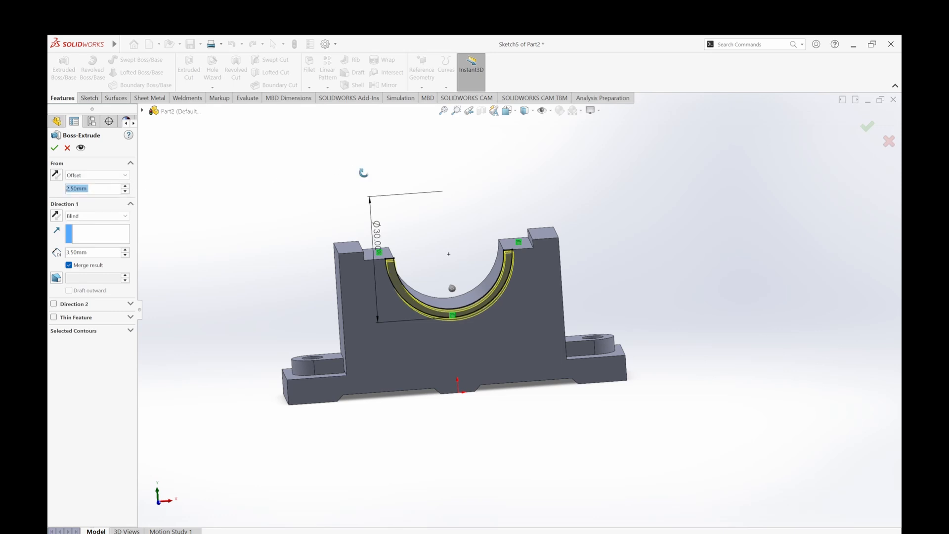
Step: Reverse the half-ring extrusion through the block, set its blind depth to 25 mm and create it
{"action": "middle_click_drag", "start_coordinate": [364, 172], "coordinate": [440, 261]}
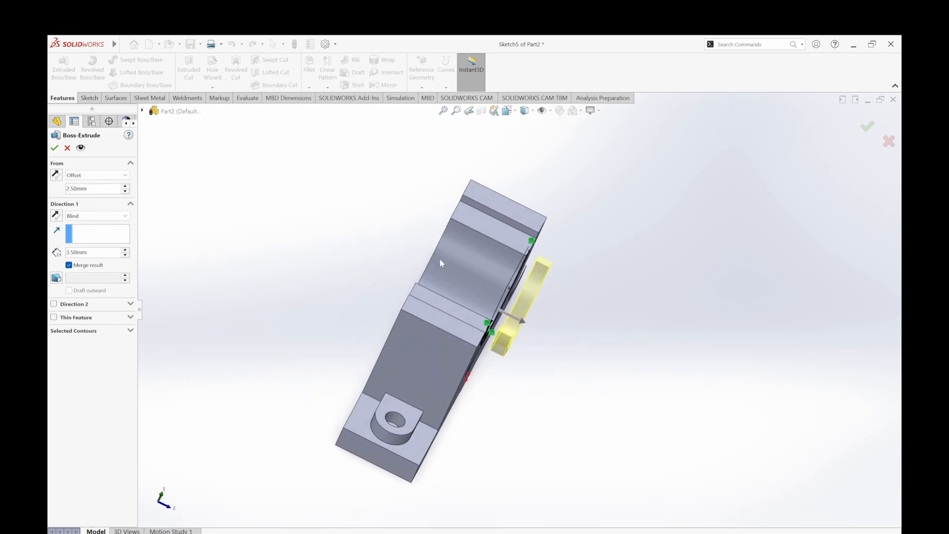
{"action": "left_click", "coordinate": [56, 217]}
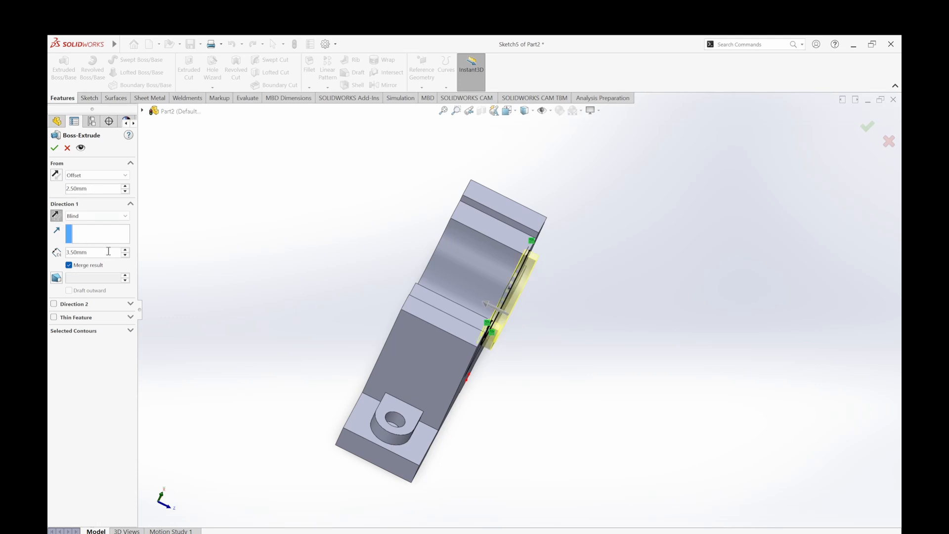
{"action": "type", "text": "25"}
{"action": "key", "text": "Return"}
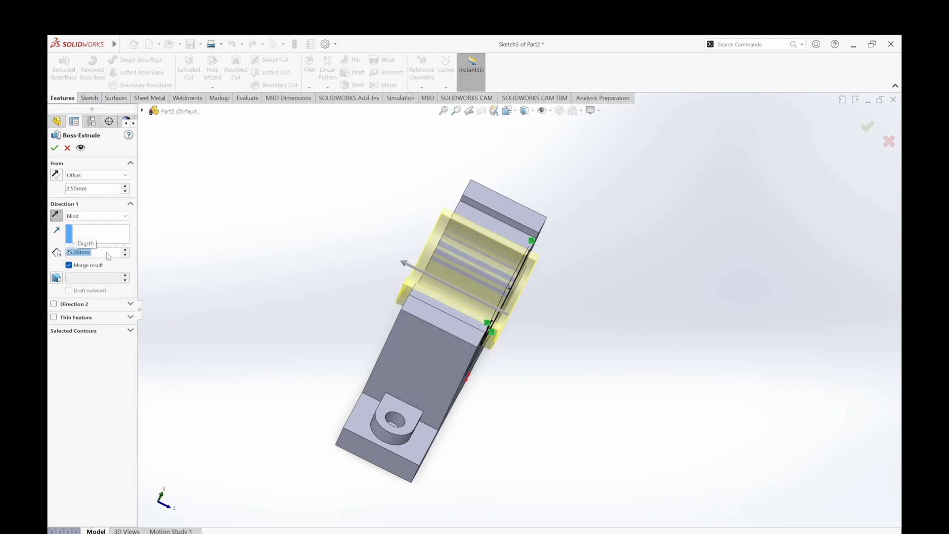
{"action": "left_click", "coordinate": [55, 149]}
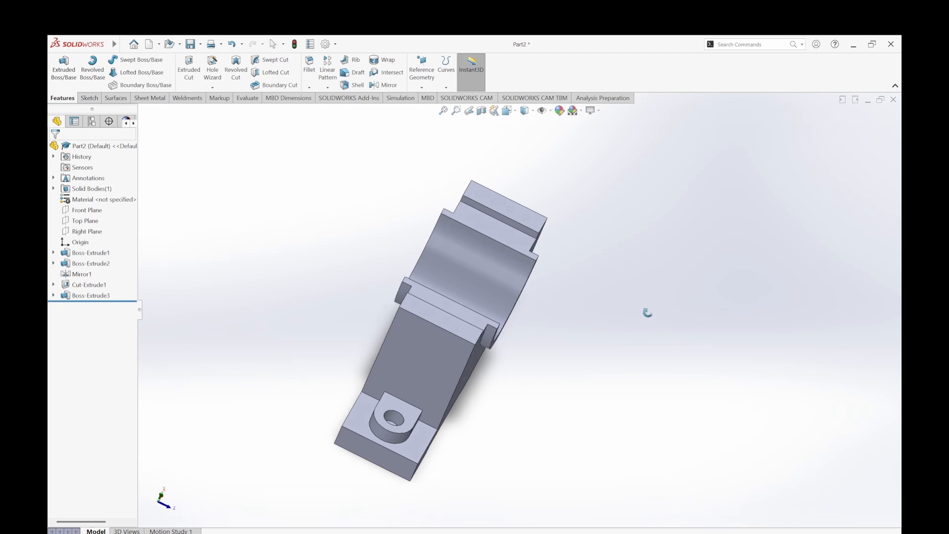
Step: Sketch on the recessed top face a slanted line about 3.8 mm long from the protruding rim's outer front corner to the block's front edge
{"action": "middle_click_drag", "start_coordinate": [646, 314], "coordinate": [453, 285]}
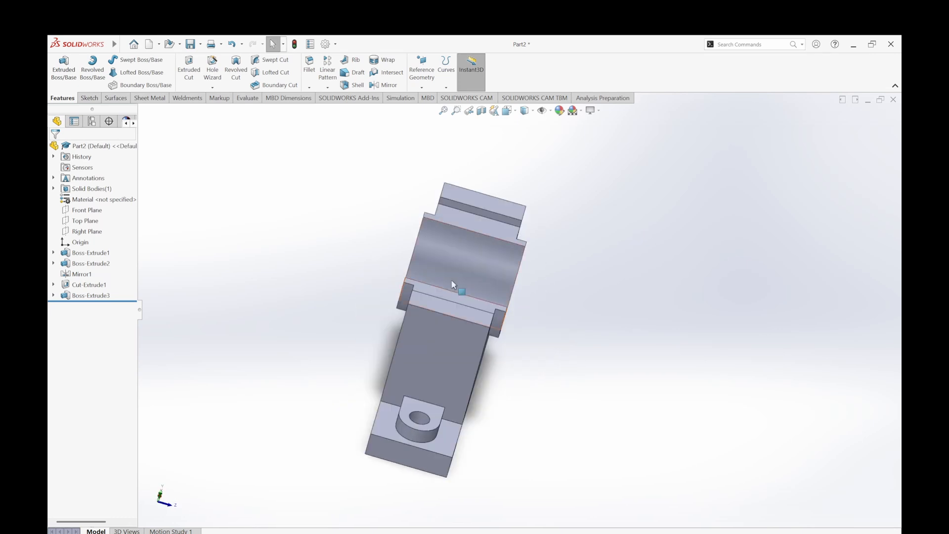
{"action": "left_click", "coordinate": [463, 304]}
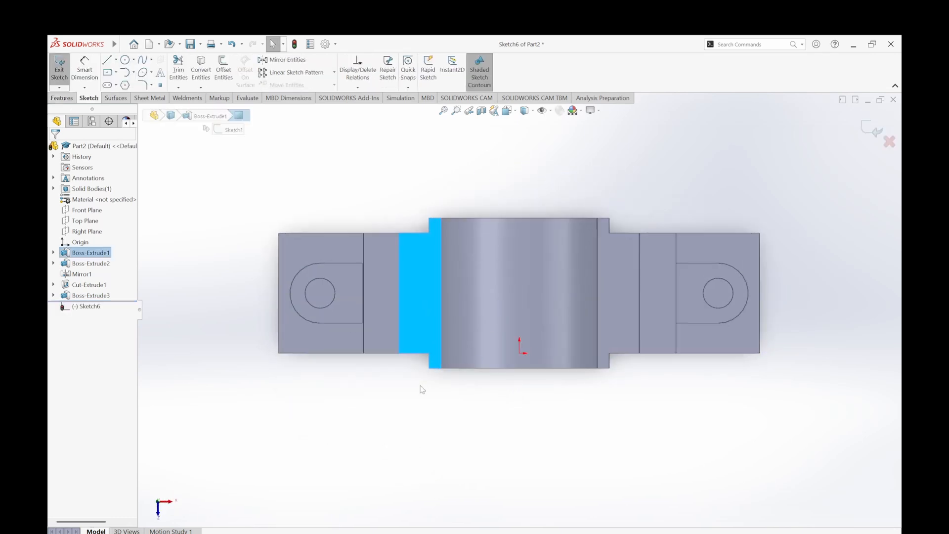
{"action": "scroll", "coordinate": [447, 367], "scroll_direction": "down", "scroll_amount": 6}
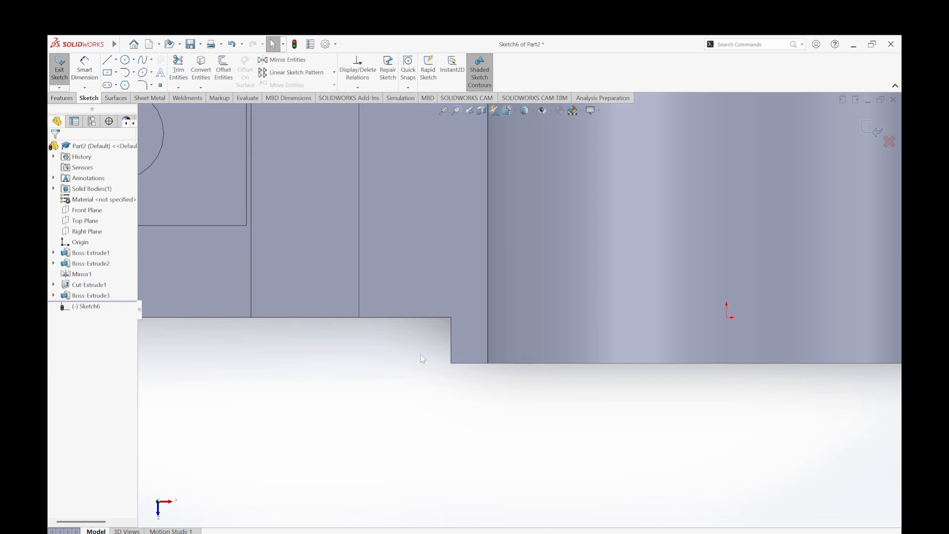
{"action": "left_click", "coordinate": [106, 60]}
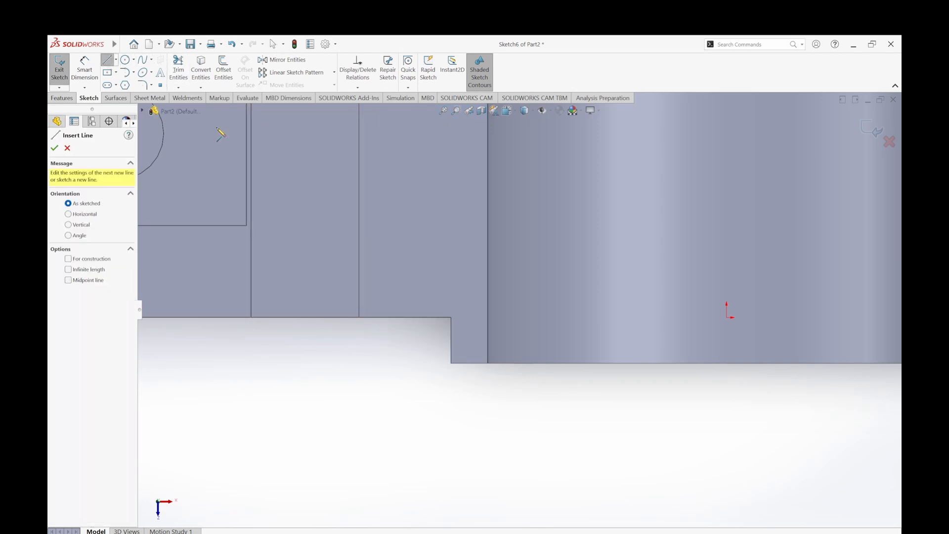
{"action": "left_click", "coordinate": [451, 363]}
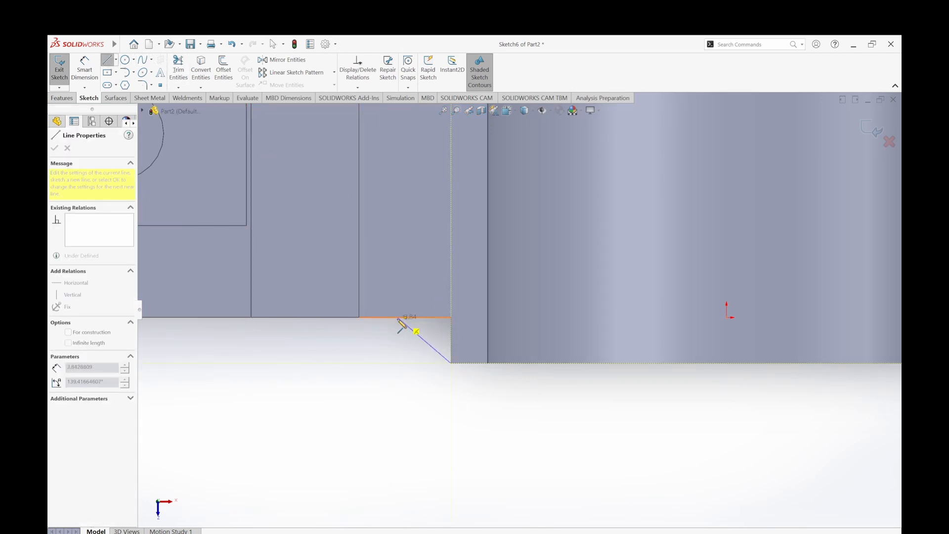
{"action": "left_click", "coordinate": [398, 317]}
{"action": "right_click", "coordinate": [388, 321]}
{"action": "left_click", "coordinate": [408, 377]}
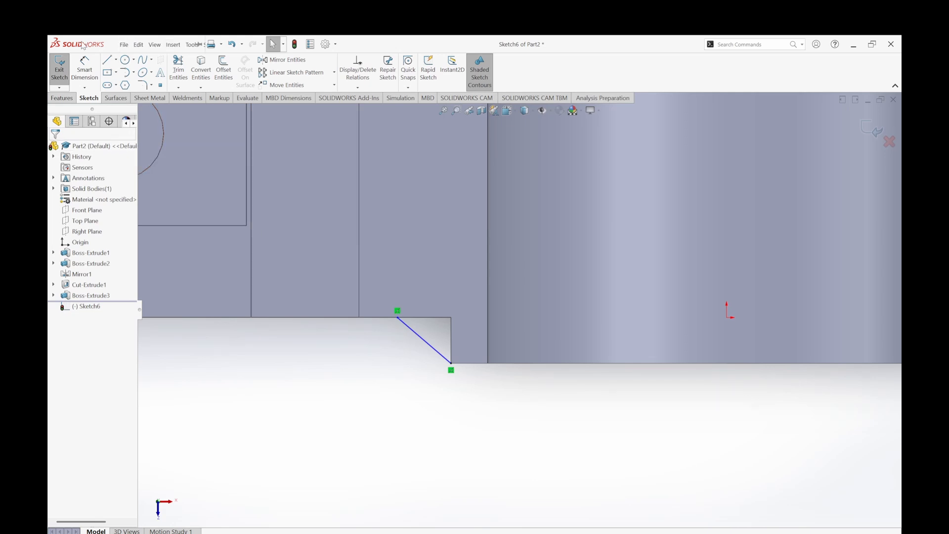
Step: Dimension the angle between the slanted line and the rim's side edge to 45°
{"action": "left_click", "coordinate": [85, 69]}
{"action": "left_click", "coordinate": [452, 349]}
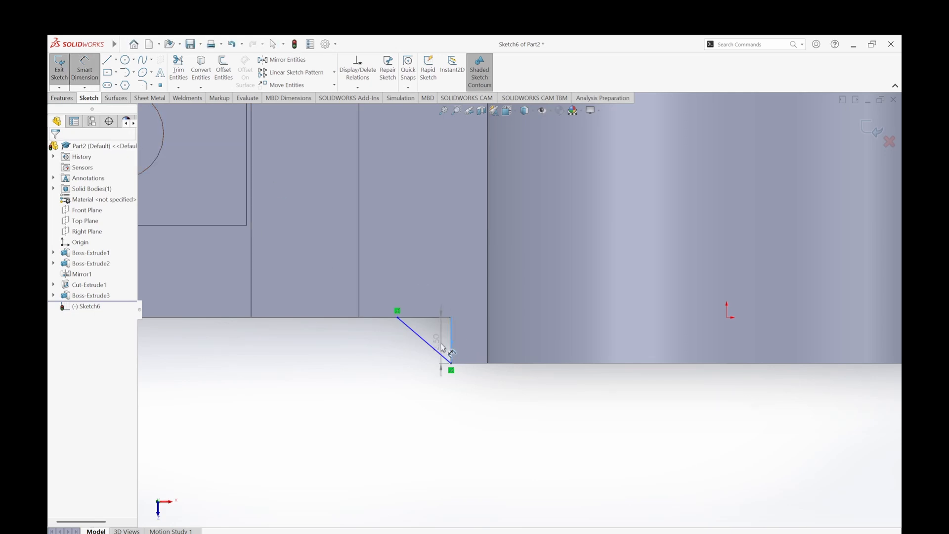
{"action": "left_click", "coordinate": [440, 353]}
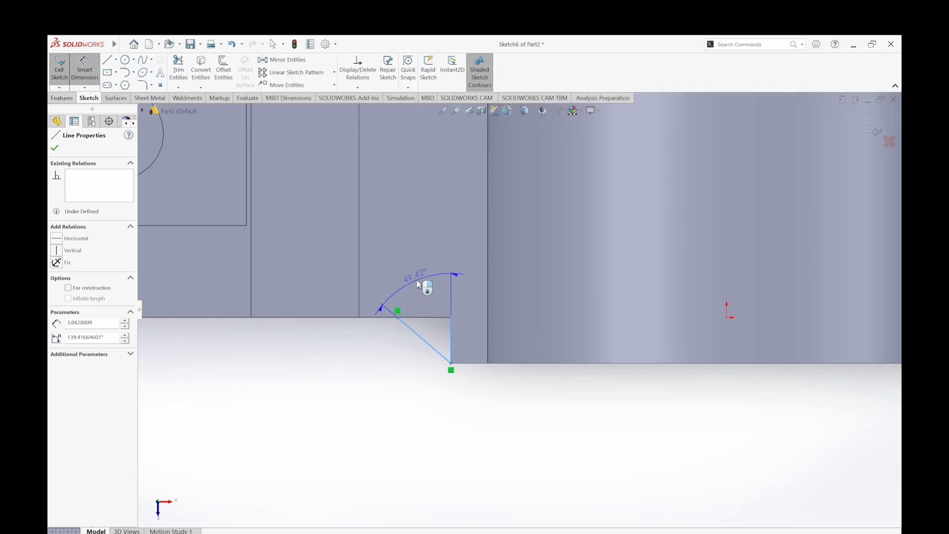
{"action": "left_click", "coordinate": [419, 280]}
{"action": "type", "text": "45"}
{"action": "key", "text": "Return"}
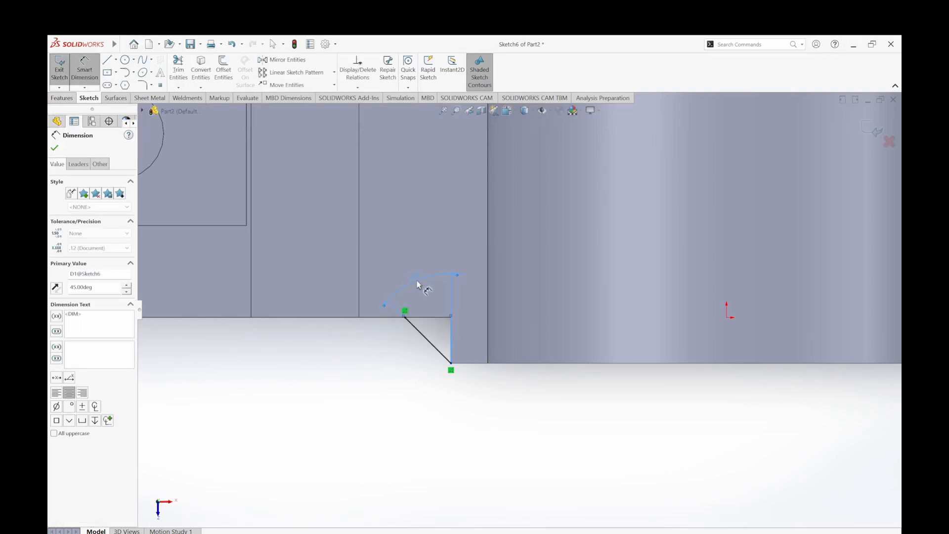
Step: Close the triangular profile with lines along the block's front edge and the rim's side edge
{"action": "key", "text": "l"}
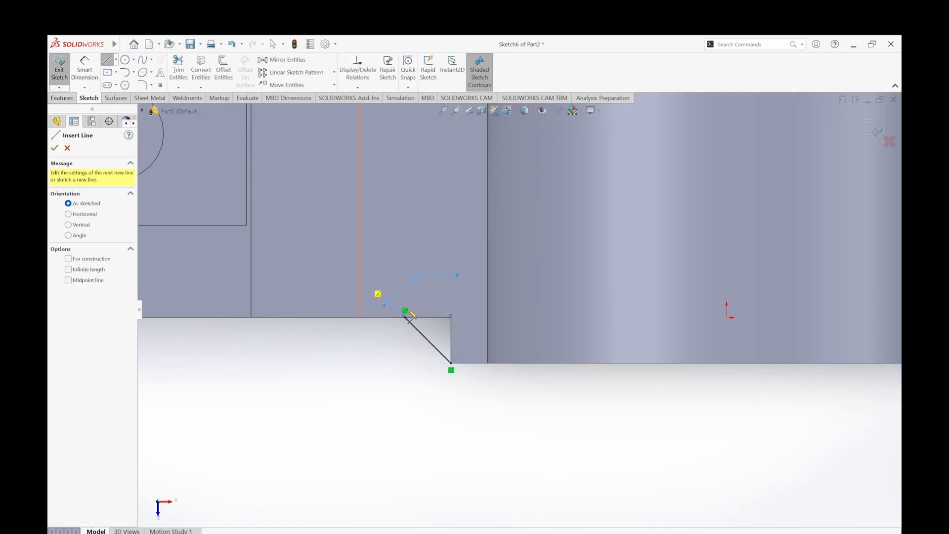
{"action": "left_click", "coordinate": [404, 317]}
{"action": "left_click", "coordinate": [451, 317]}
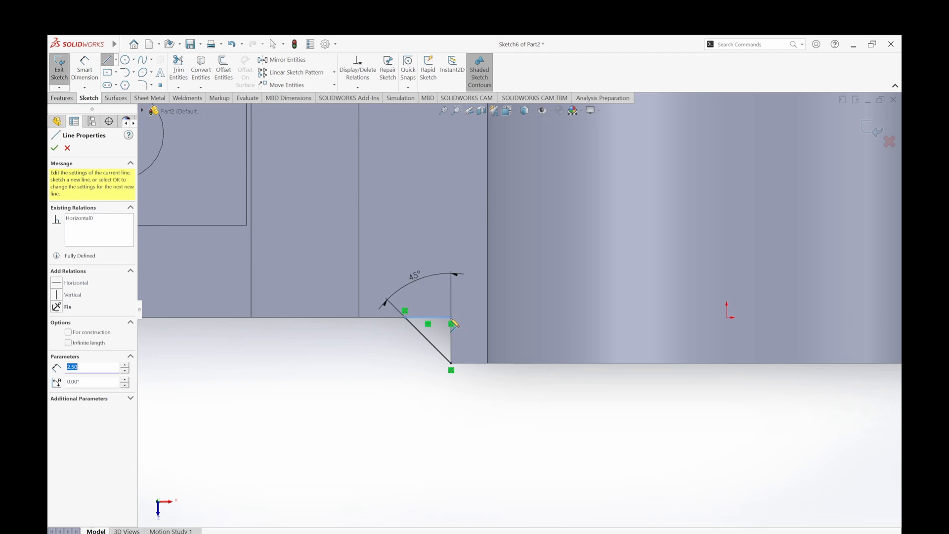
{"action": "left_click", "coordinate": [452, 365]}
{"action": "right_click", "coordinate": [398, 371]}
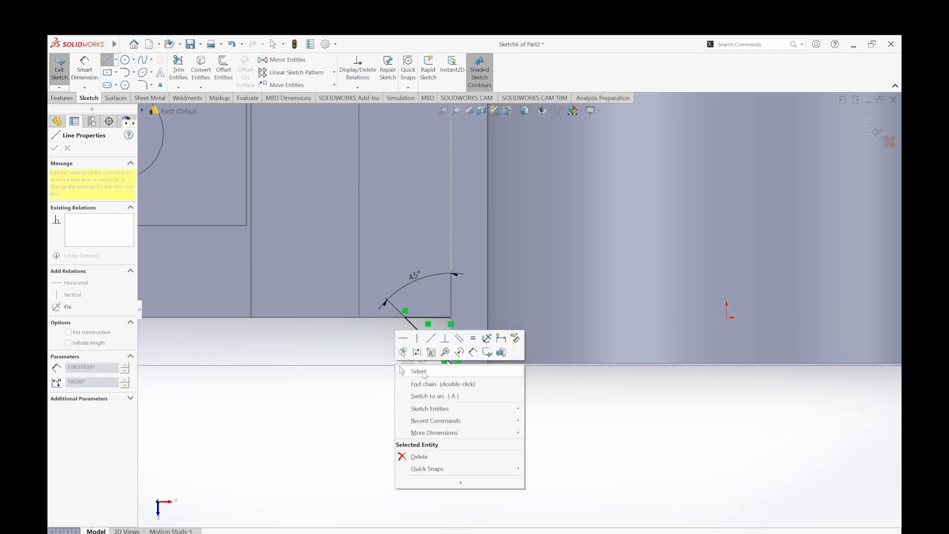
{"action": "left_click", "coordinate": [411, 369]}
Step: Revolve the triangular profile 180° as a boss around the semicircular cutout's temporary axis
{"action": "middle_click_drag", "start_coordinate": [618, 427], "coordinate": [637, 297]}
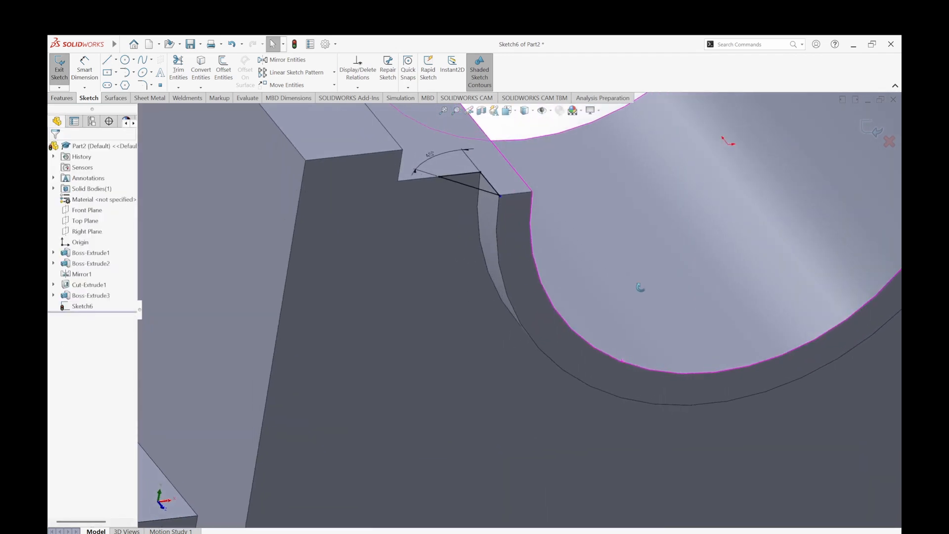
{"action": "scroll", "coordinate": [638, 296], "scroll_direction": "down", "scroll_amount": 2}
{"action": "scroll", "coordinate": [638, 296], "scroll_direction": "up", "scroll_amount": 3}
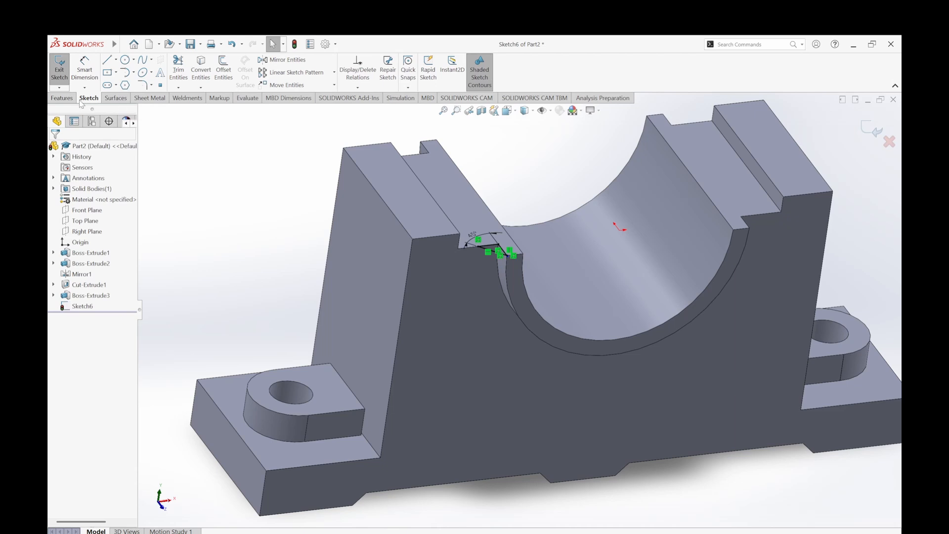
{"action": "left_click", "coordinate": [62, 98]}
{"action": "left_click", "coordinate": [93, 69]}
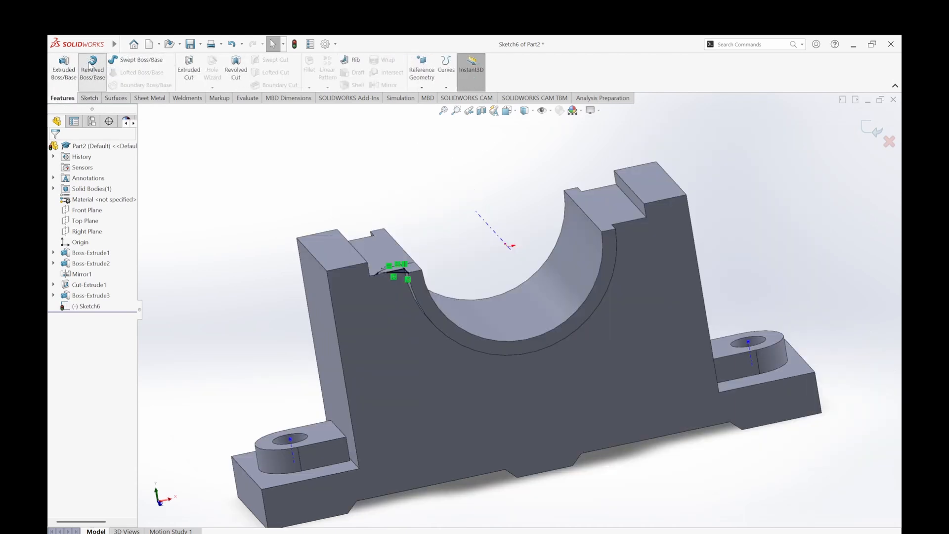
{"action": "middle_click_drag", "start_coordinate": [167, 220], "coordinate": [243, 258]}
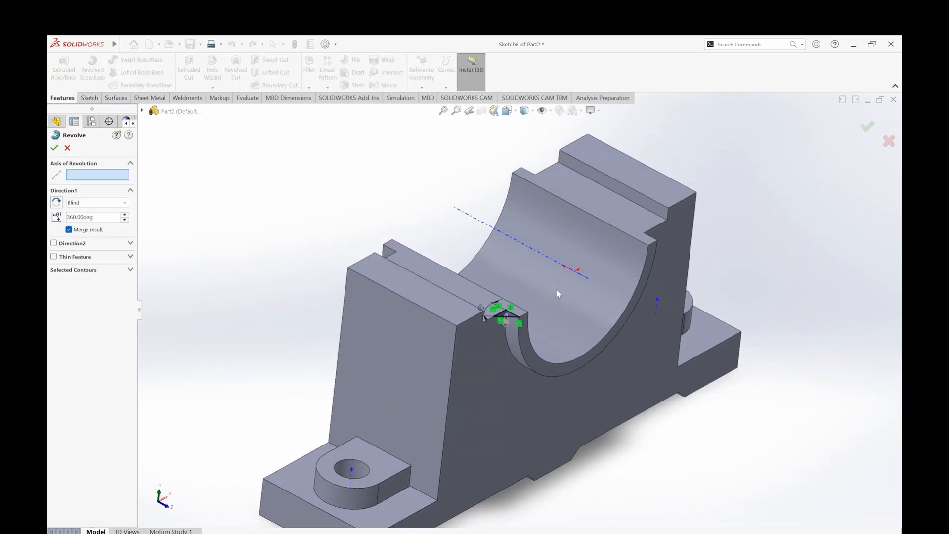
{"action": "left_click", "coordinate": [547, 260]}
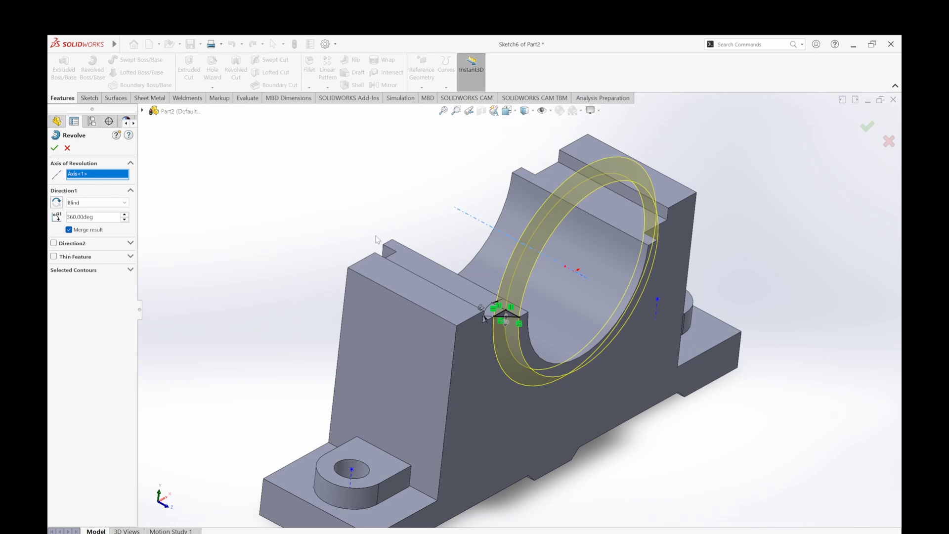
{"action": "type", "text": "180"}
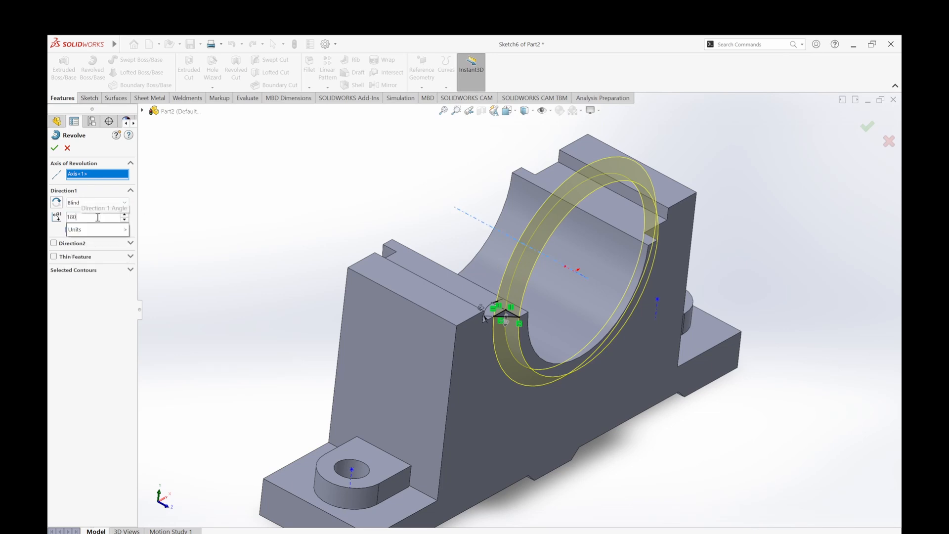
{"action": "key", "text": "Return"}
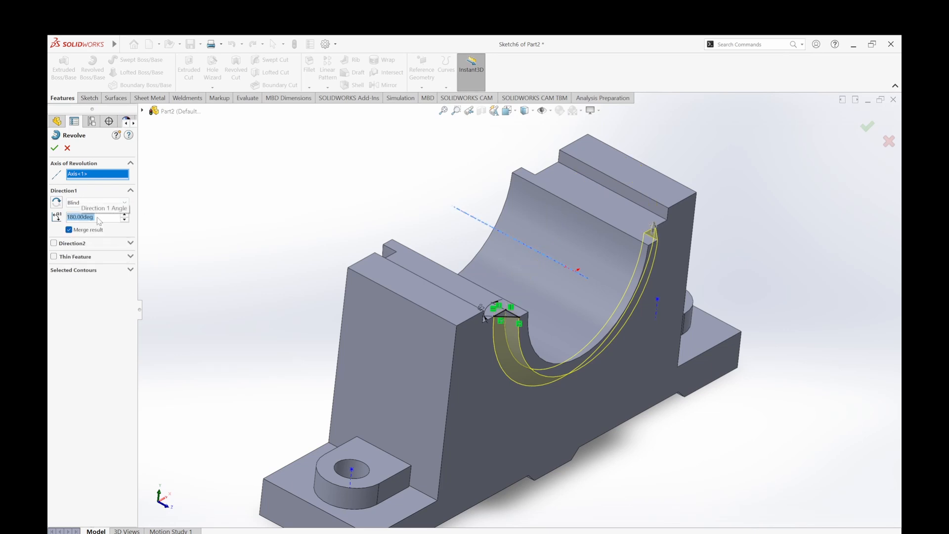
{"action": "left_click", "coordinate": [59, 147]}
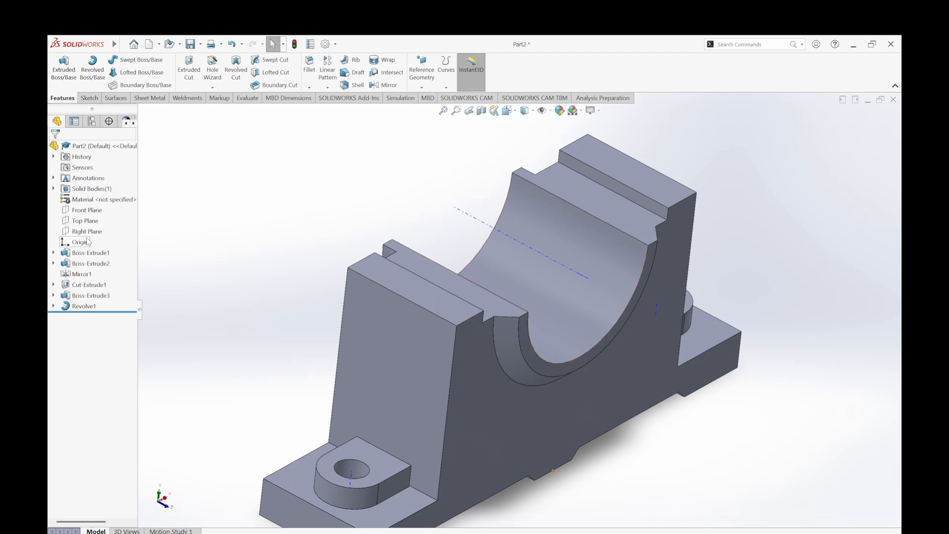
Step: Create a reference plane offset 10 mm from the Front Plane, flipped toward the inside of the block
{"action": "left_click", "coordinate": [87, 210]}
{"action": "middle_click_drag", "start_coordinate": [298, 236], "coordinate": [282, 217]}
{"action": "left_click", "coordinate": [423, 85]}
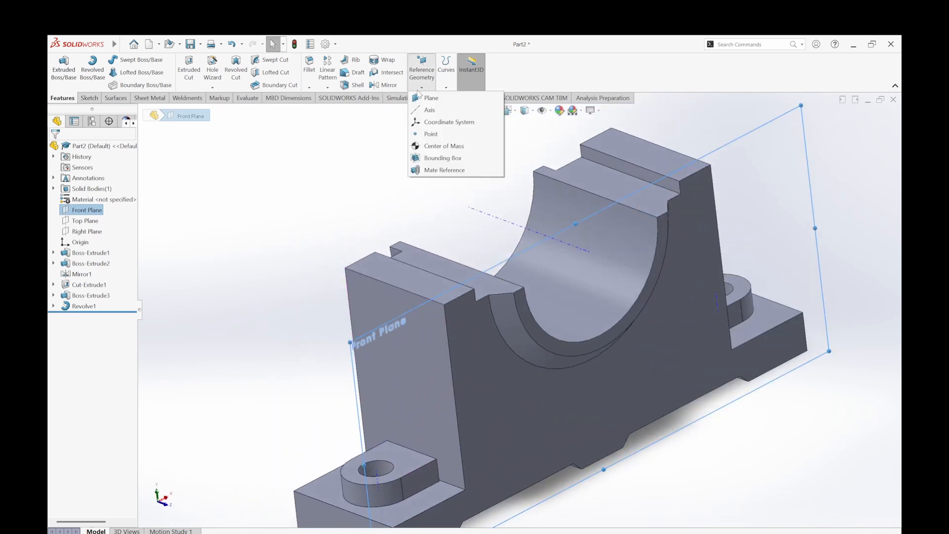
{"action": "left_click", "coordinate": [431, 99]}
{"action": "middle_click_drag", "start_coordinate": [330, 245], "coordinate": [384, 250]}
{"action": "left_click", "coordinate": [69, 290]}
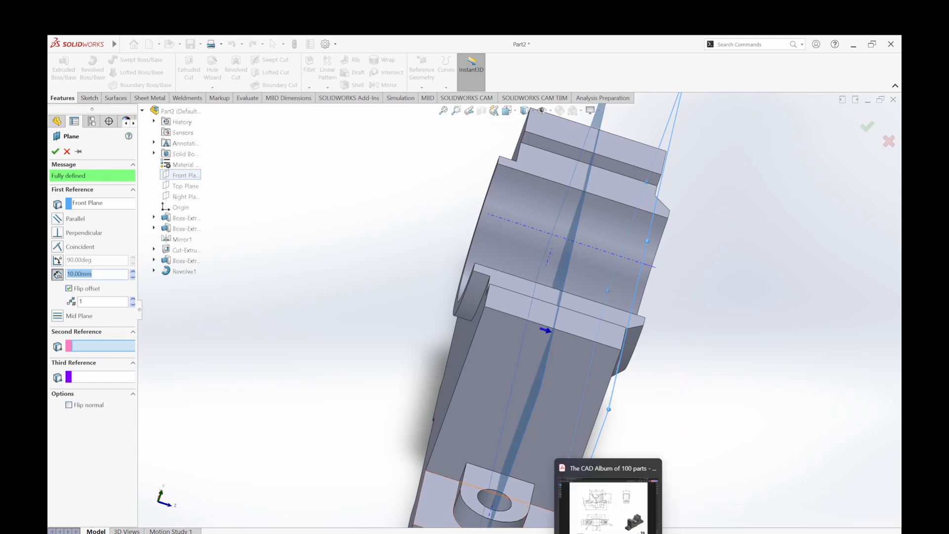
{"action": "left_click", "coordinate": [55, 152]}
Step: Mirror the revolved boss across the offset reference plane to the opposite side of the block
{"action": "middle_click_drag", "start_coordinate": [307, 184], "coordinate": [386, 198]}
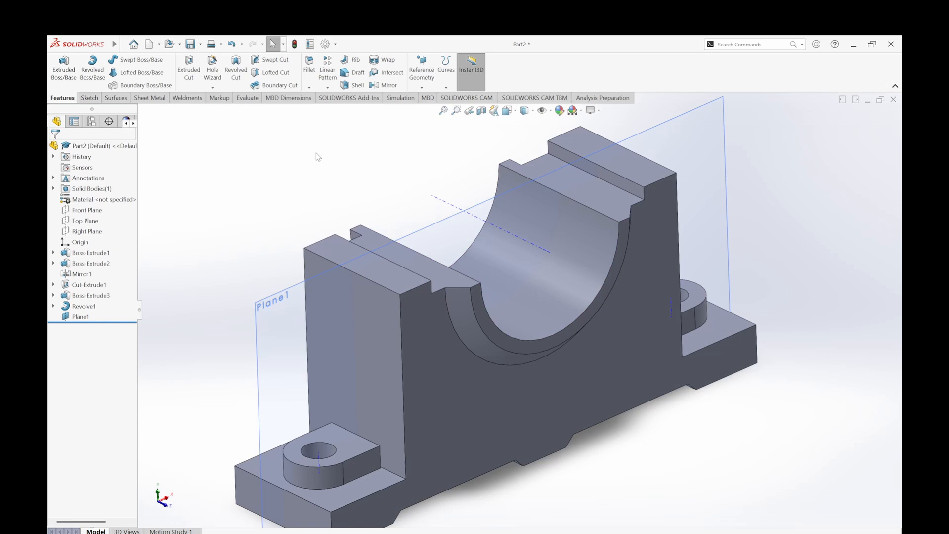
{"action": "left_click", "coordinate": [327, 87]}
{"action": "left_click", "coordinate": [350, 123]}
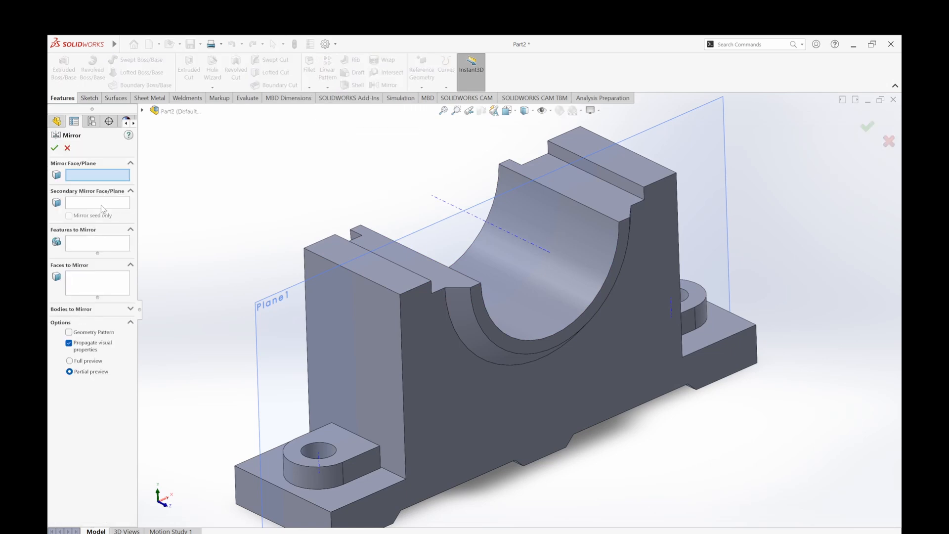
{"action": "left_click", "coordinate": [249, 299]}
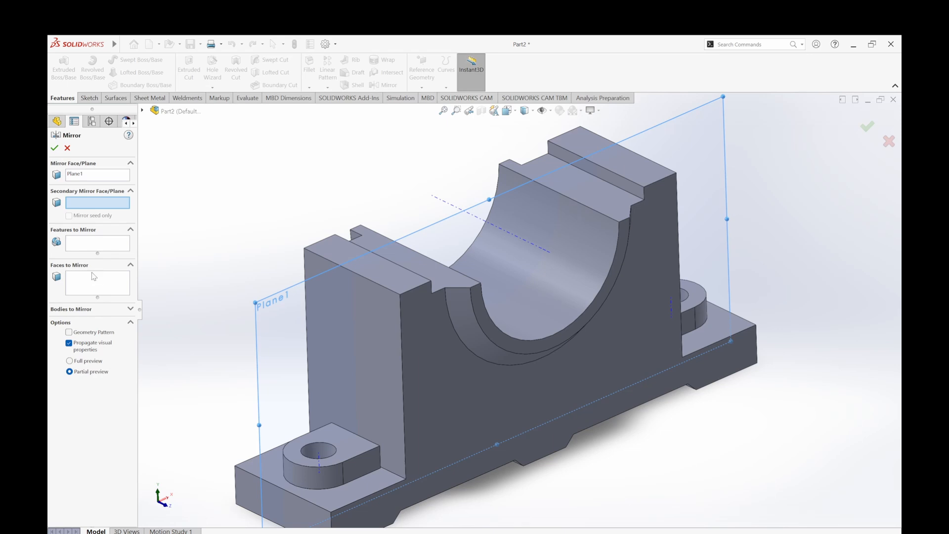
{"action": "left_click", "coordinate": [94, 245]}
{"action": "left_click", "coordinate": [142, 111]}
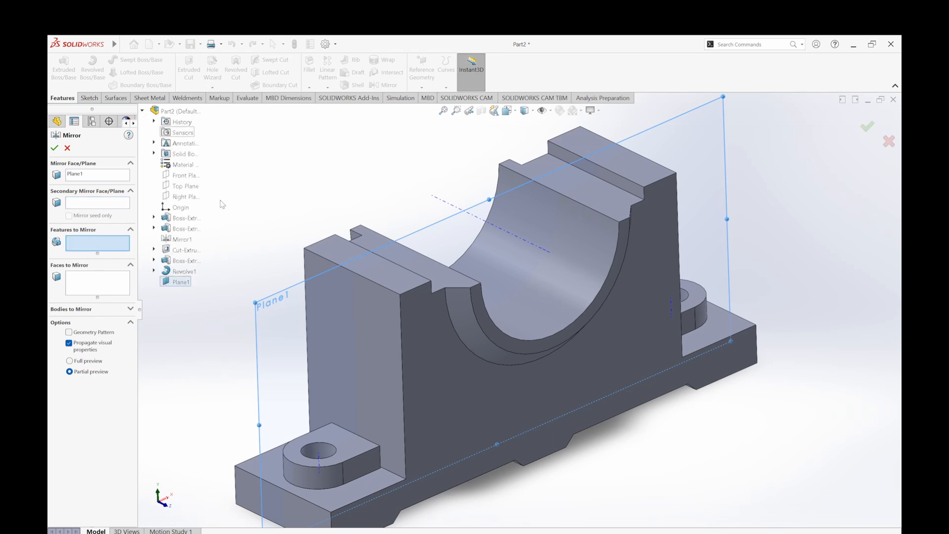
{"action": "left_click", "coordinate": [180, 272]}
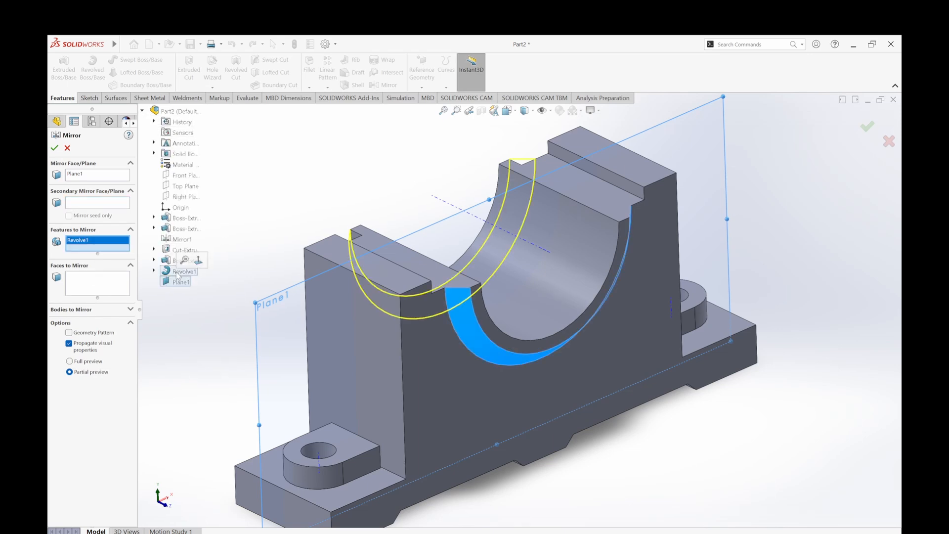
{"action": "left_click", "coordinate": [55, 149]}
{"action": "middle_click_drag", "start_coordinate": [334, 161], "coordinate": [276, 167]}
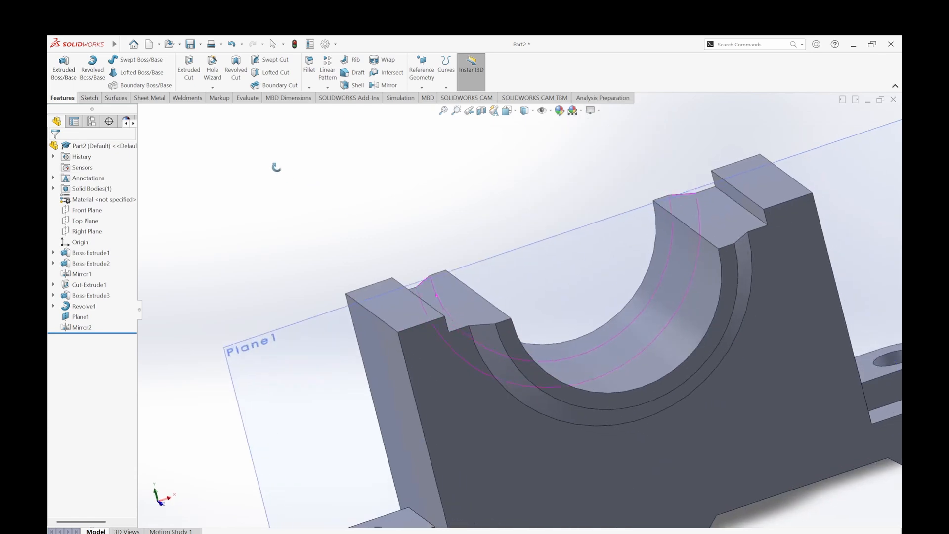
Step: Hide the offset reference plane and turn off the display of temporary axes
{"action": "right_click", "coordinate": [283, 370]}
{"action": "left_click", "coordinate": [316, 360]}
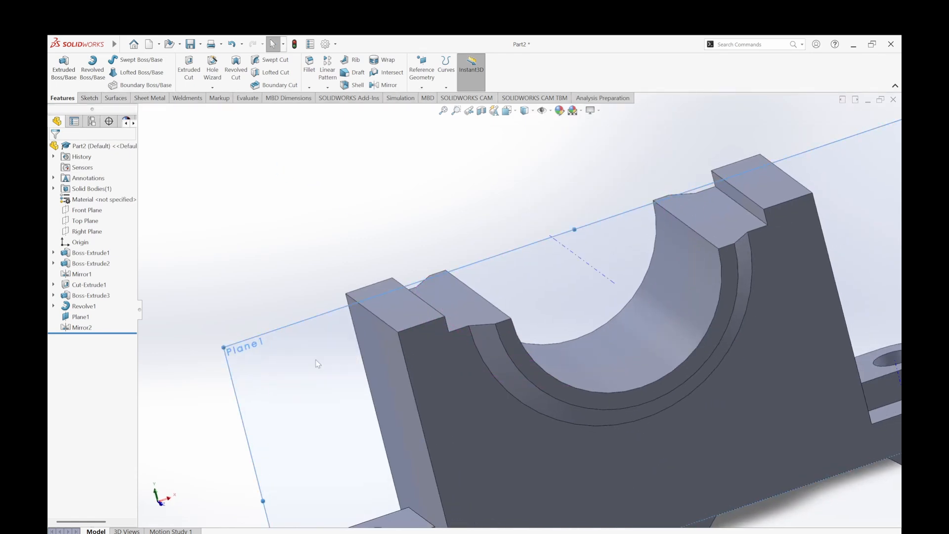
{"action": "left_click", "coordinate": [322, 227]}
{"action": "middle_click_drag", "start_coordinate": [322, 226], "coordinate": [343, 226]}
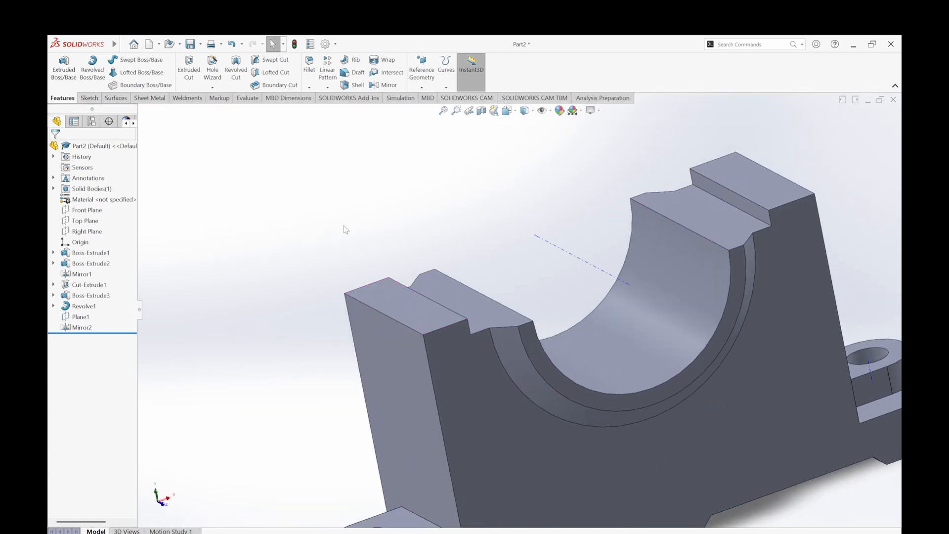
{"action": "left_click", "coordinate": [557, 111]}
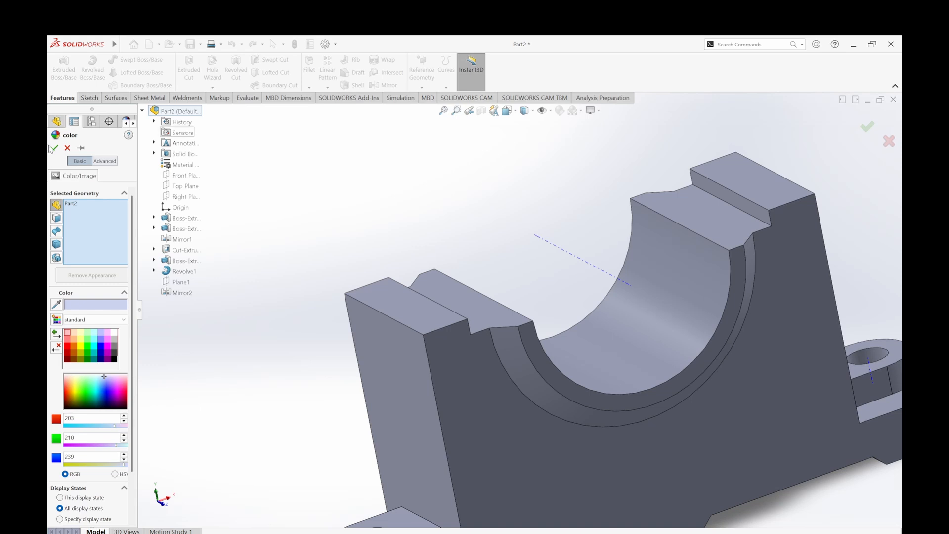
{"action": "left_click", "coordinate": [67, 148]}
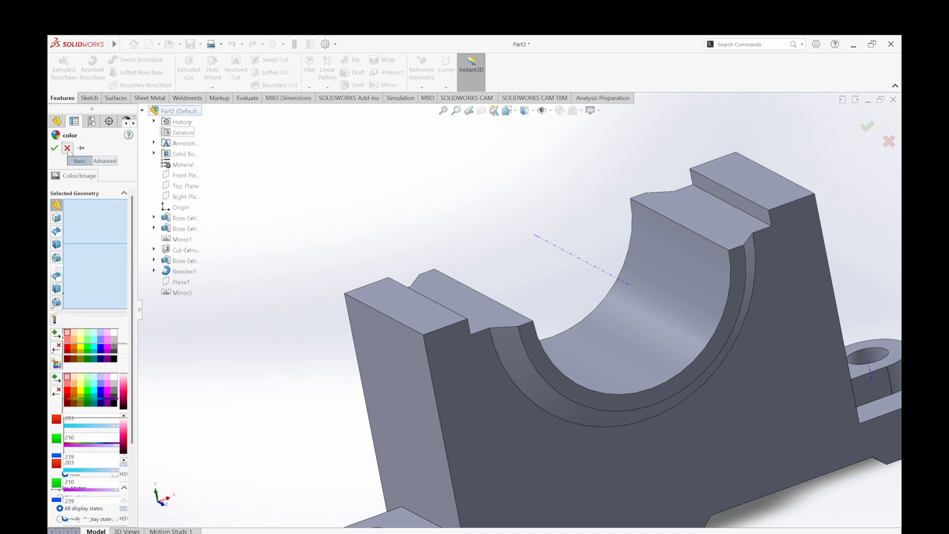
{"action": "left_click", "coordinate": [542, 111]}
{"action": "left_click", "coordinate": [555, 135]}
{"action": "left_click", "coordinate": [469, 213]}
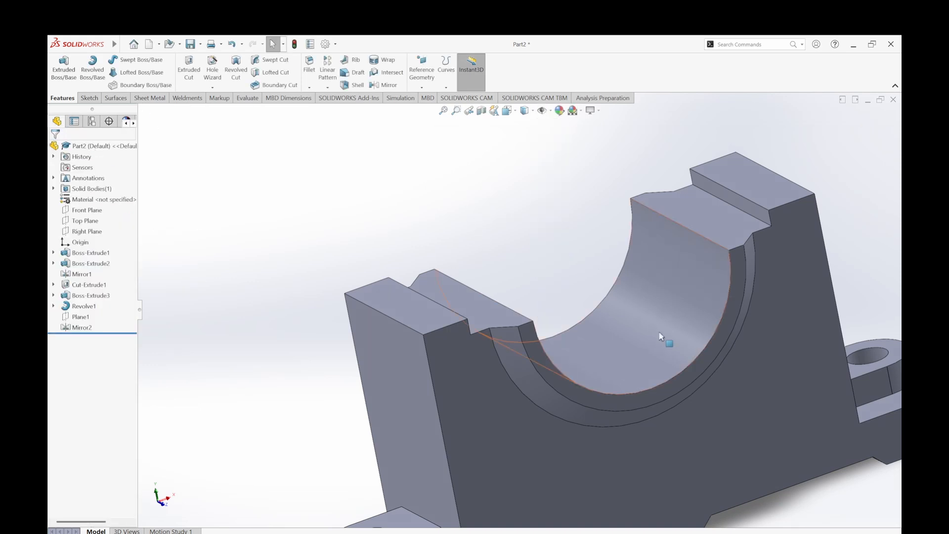
Step: Start a sketch on the block's underside pad and place one point on each of the two pads flanking the center
{"action": "scroll", "coordinate": [616, 373], "scroll_direction": "up", "scroll_amount": 5}
{"action": "middle_click_drag", "start_coordinate": [616, 371], "coordinate": [532, 335]}
{"action": "left_click", "coordinate": [531, 334]}
{"action": "left_click", "coordinate": [562, 305]}
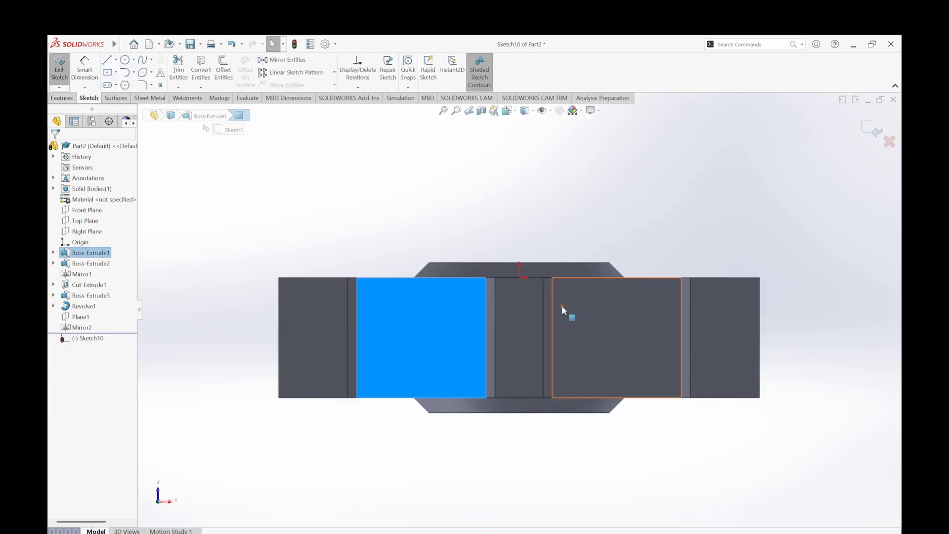
{"action": "left_click", "coordinate": [160, 85]}
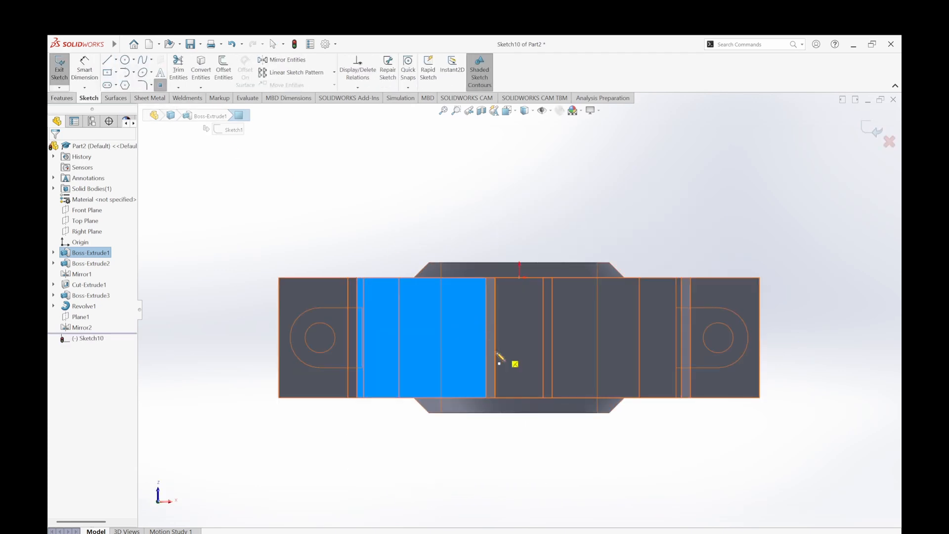
{"action": "left_click", "coordinate": [404, 338]}
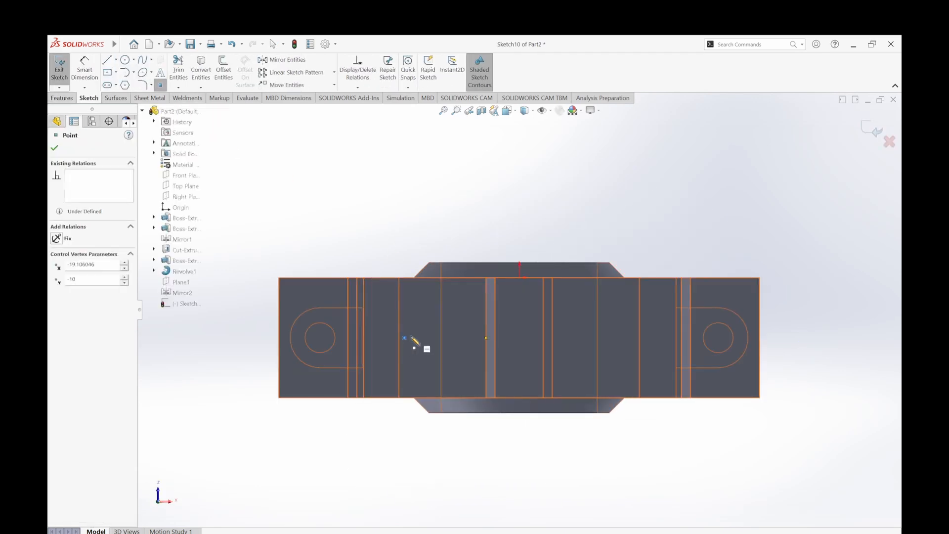
{"action": "left_click", "coordinate": [650, 341]}
{"action": "key", "text": "Escape"}
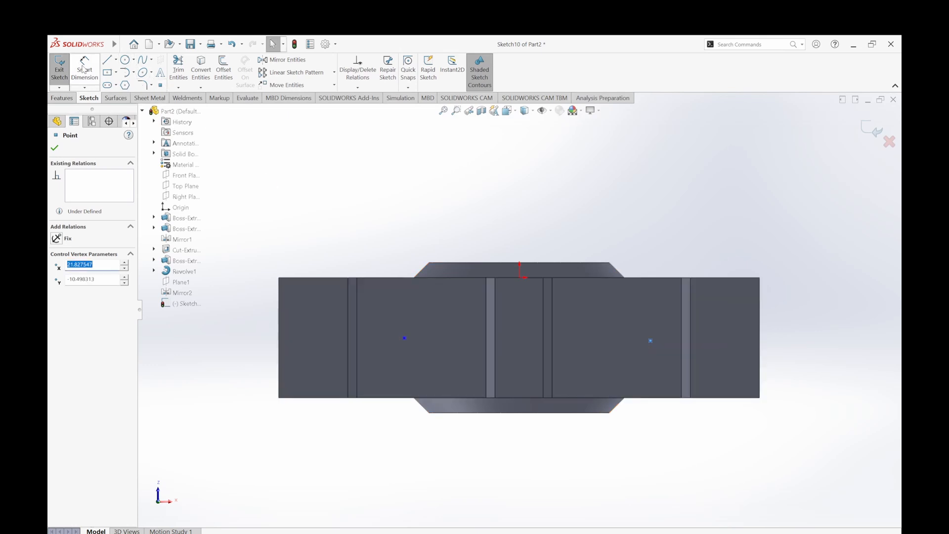
Step: Dimension the horizontal distance between the two sketch points to 40 mm
{"action": "left_click", "coordinate": [84, 69]}
{"action": "left_click", "coordinate": [404, 339]}
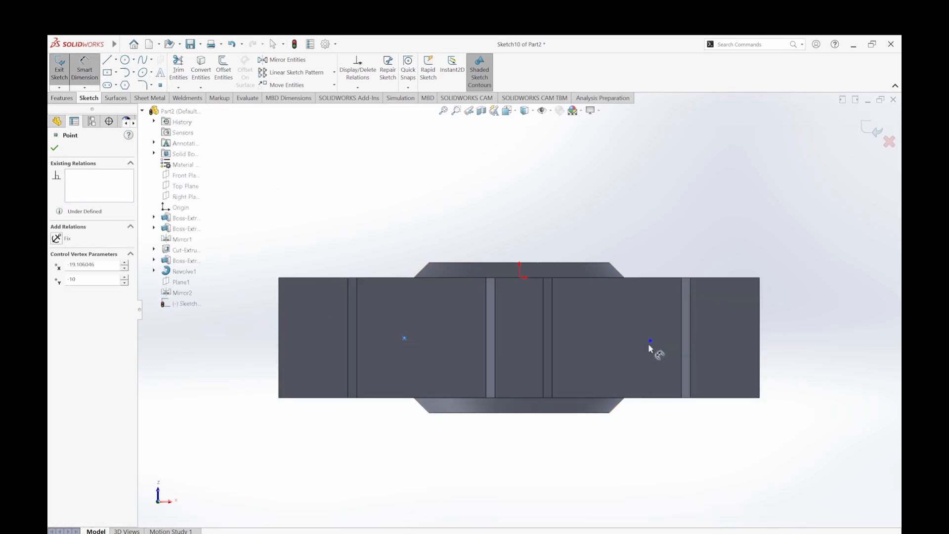
{"action": "left_click", "coordinate": [651, 341]}
{"action": "left_click", "coordinate": [528, 211]}
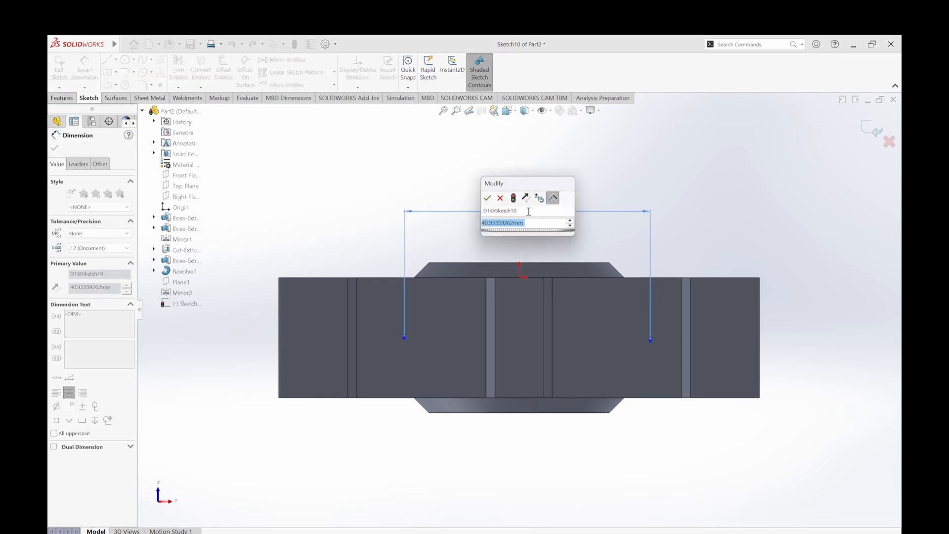
{"action": "type", "text": "40"}
{"action": "key", "text": "Return"}
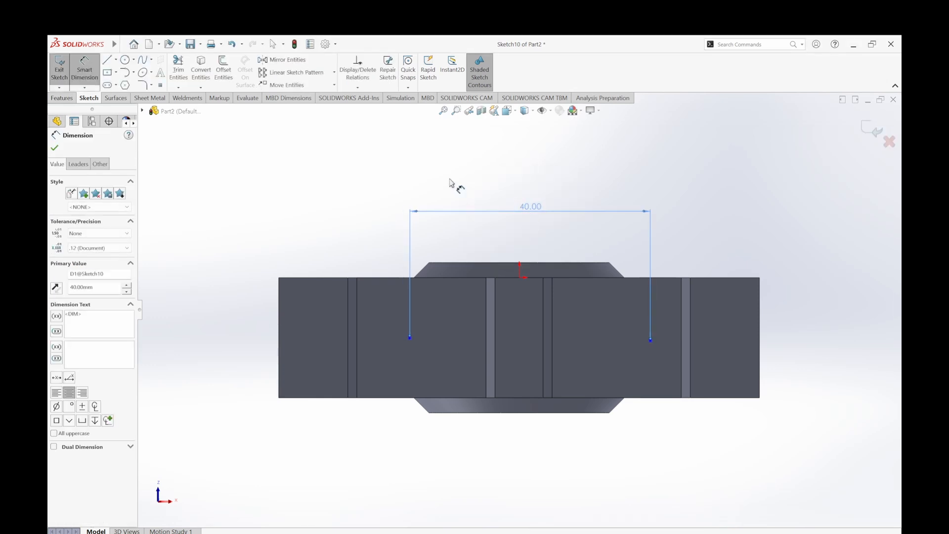
Step: Dimension the left sketch point to the block's nearest end edge at 20 mm
{"action": "left_click", "coordinate": [97, 67]}
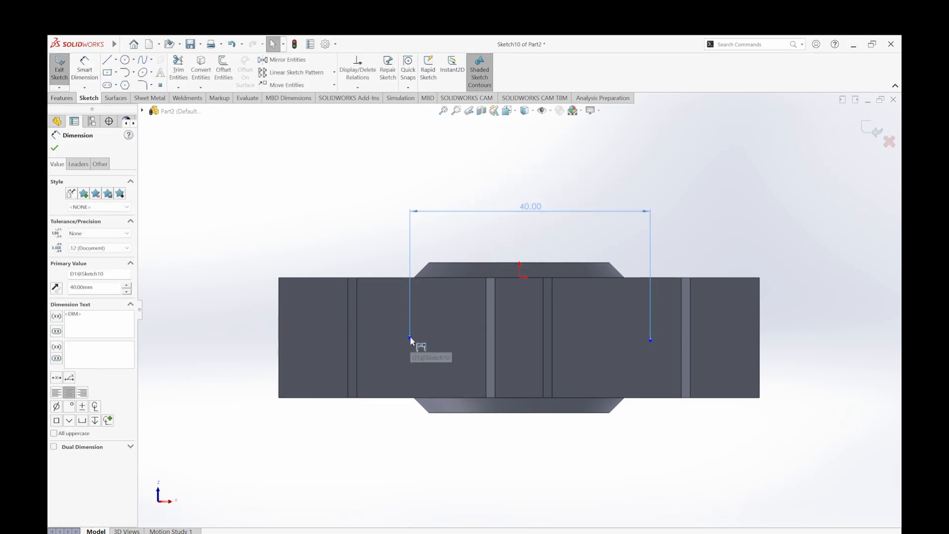
{"action": "middle_click_drag", "start_coordinate": [480, 200], "coordinate": [613, 527]}
{"action": "scroll", "coordinate": [613, 525], "scroll_direction": "up", "scroll_amount": 2}
{"action": "left_click", "coordinate": [84, 69]}
{"action": "left_click", "coordinate": [427, 409]}
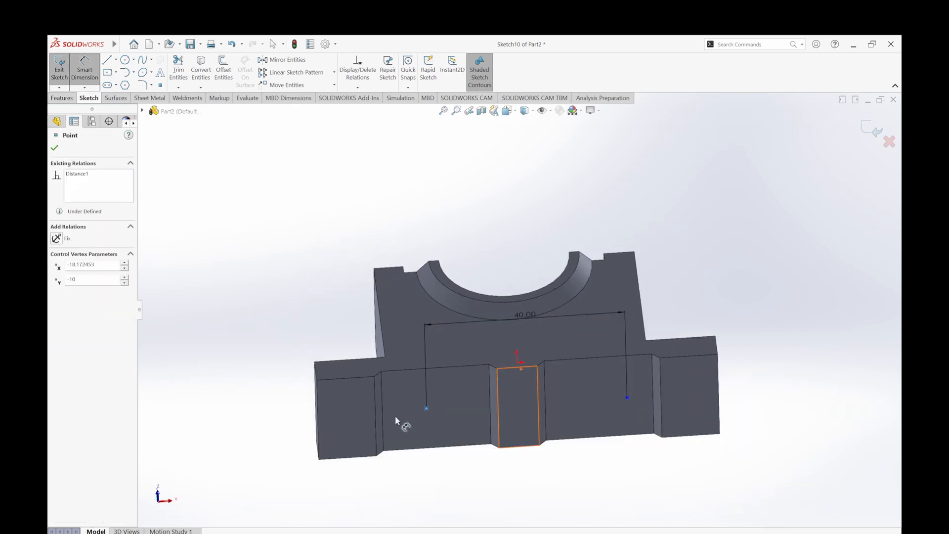
{"action": "left_click", "coordinate": [391, 513]}
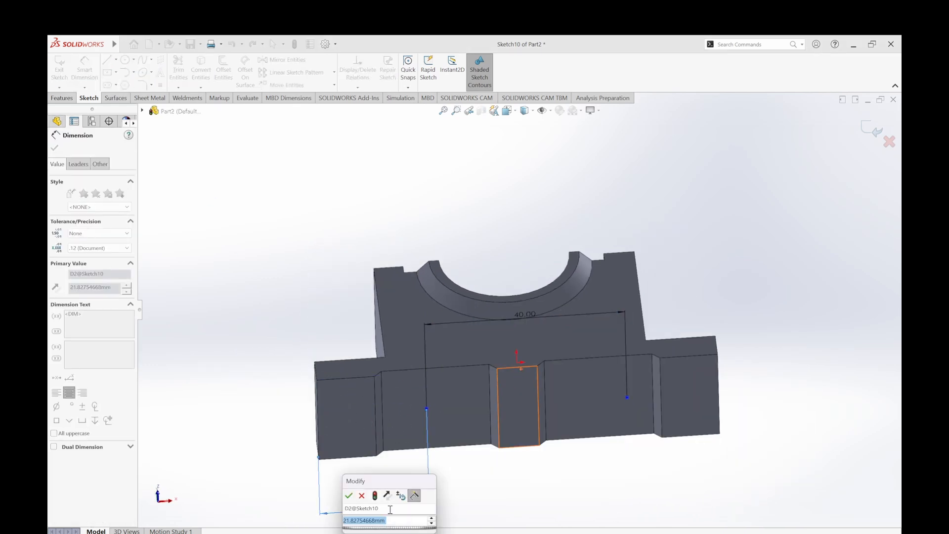
{"action": "type", "text": "20"}
{"action": "key", "text": "Return"}
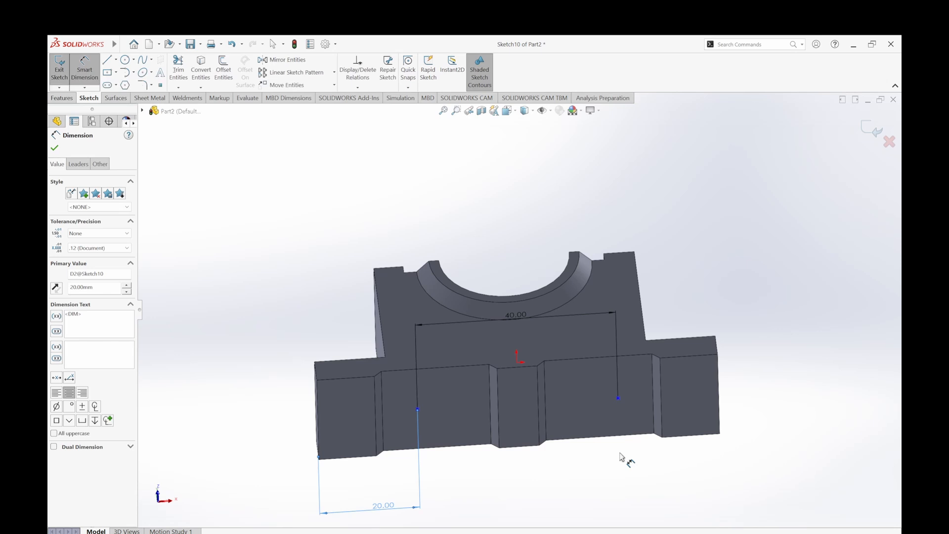
Step: Try to dimension the right sketch point from the block's nearest end edge
{"action": "left_click", "coordinate": [618, 398]}
{"action": "left_click", "coordinate": [720, 397]}
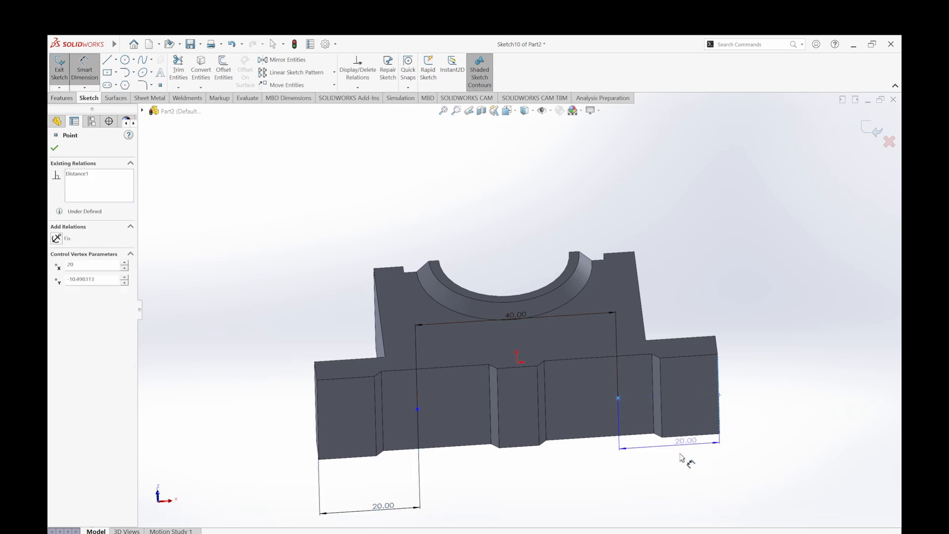
{"action": "left_click", "coordinate": [682, 478]}
{"action": "left_click", "coordinate": [193, 101]}
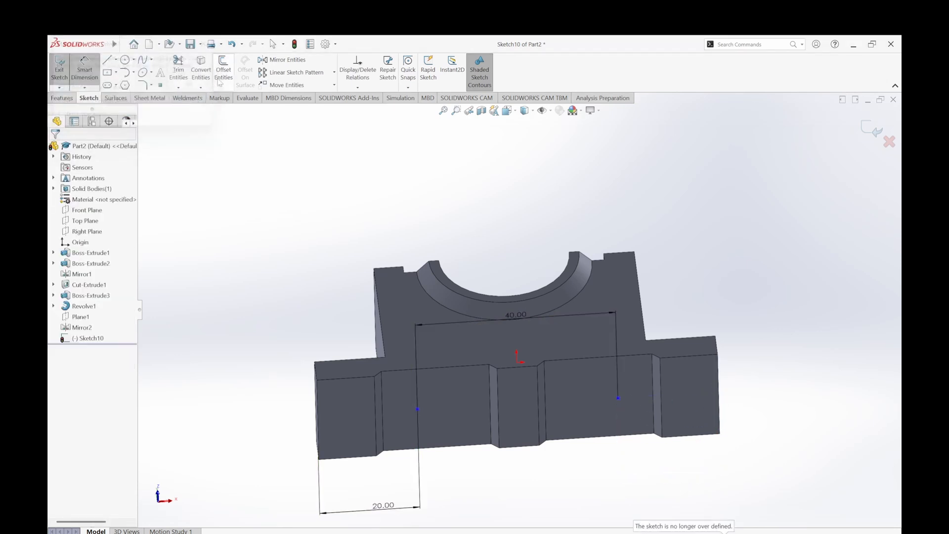
Step: Exit the point sketch and start a Hole Wizard hole using the legacy Counterbored type
{"action": "scroll", "coordinate": [544, 337], "scroll_direction": "up", "scroll_amount": 1}
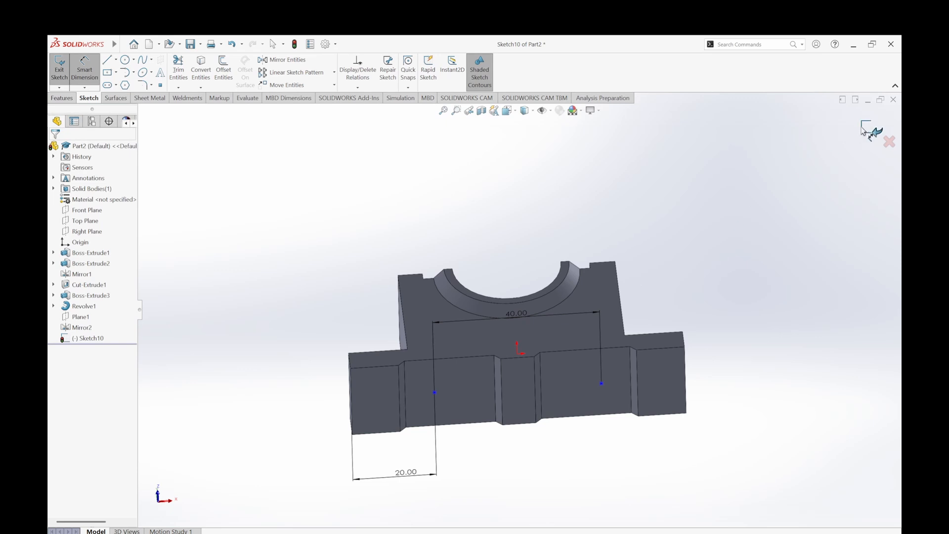
{"action": "left_click", "coordinate": [874, 130]}
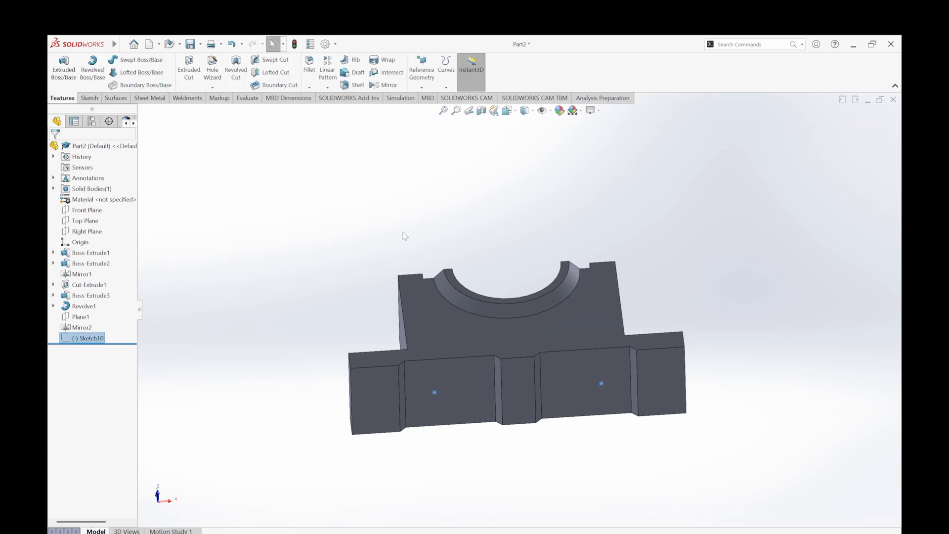
{"action": "left_click", "coordinate": [214, 69]}
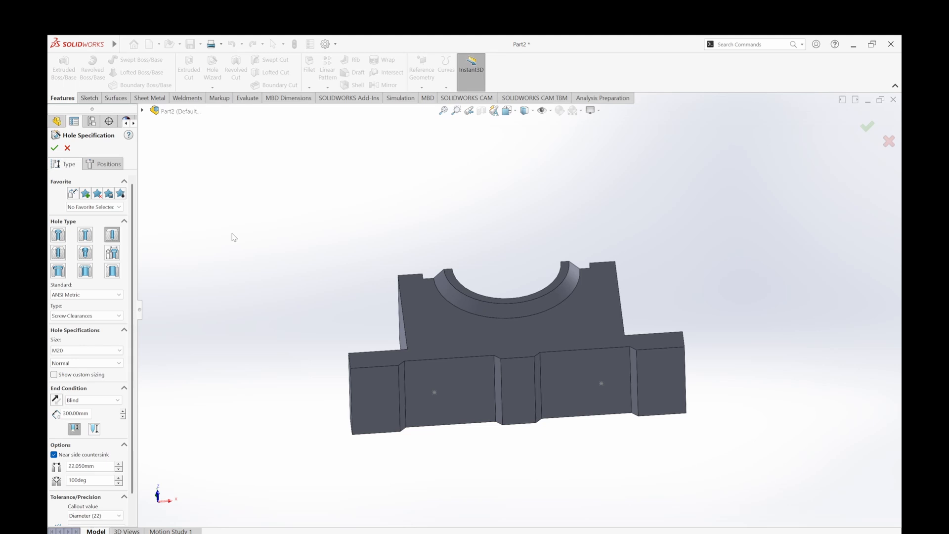
{"action": "left_click", "coordinate": [112, 253]}
{"action": "left_click", "coordinate": [89, 254]}
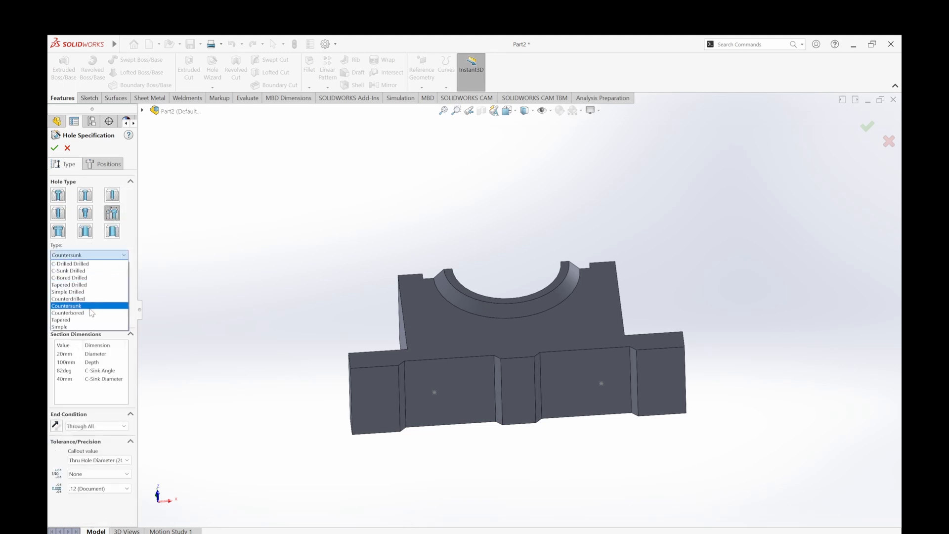
{"action": "left_click", "coordinate": [91, 312]}
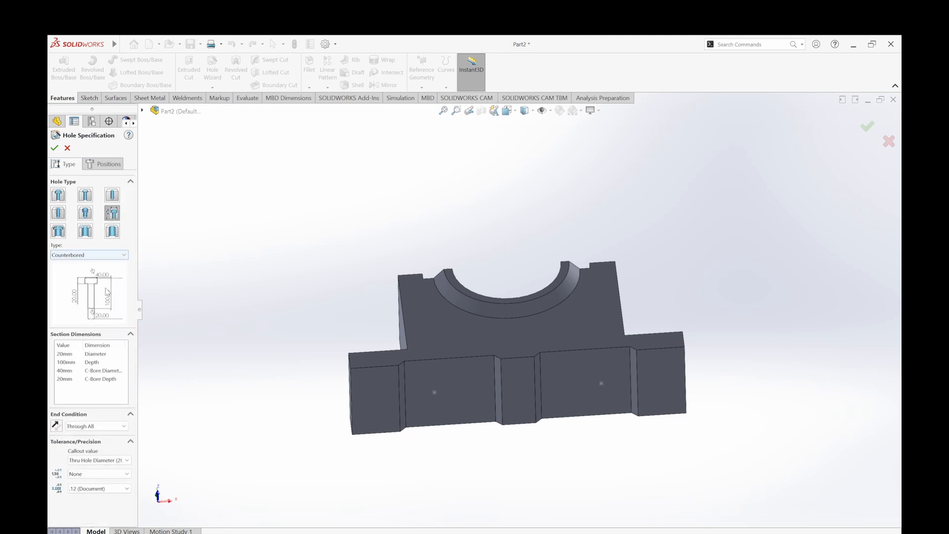
Step: Edit the counterbored hole's diameter, counterbore diameter and counterbore depth in the section dimensions
{"action": "double_click", "coordinate": [64, 364]}
{"action": "left_click", "coordinate": [536, 298]}
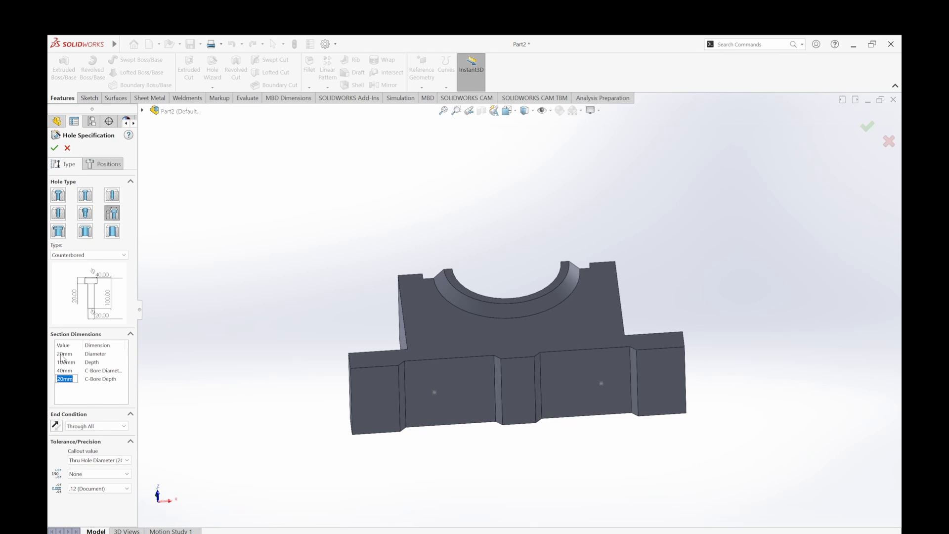
{"action": "double_click", "coordinate": [60, 354]}
{"action": "left_click", "coordinate": [60, 371]}
{"action": "left_click", "coordinate": [66, 379]}
Step: Place the counterbored through holes on the two sketched points of the block's underside
{"action": "left_click", "coordinate": [108, 165]}
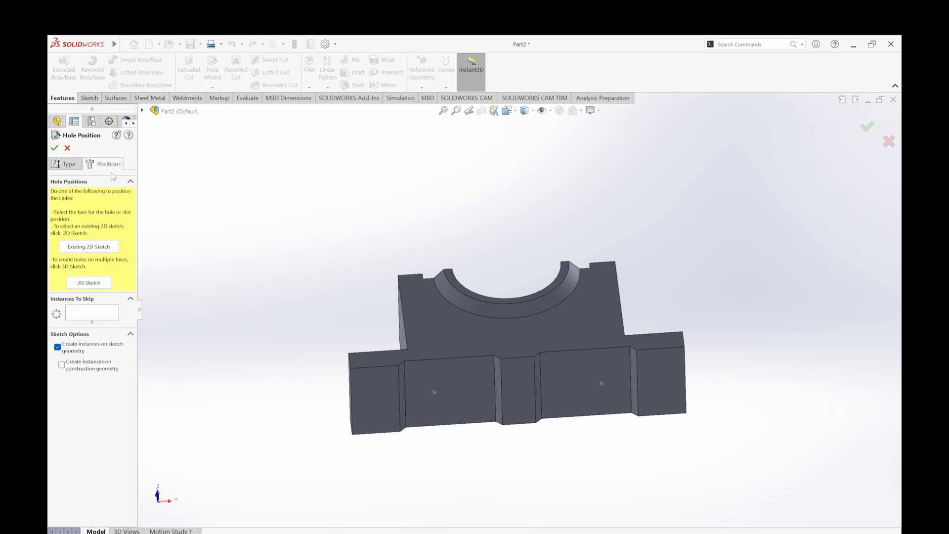
{"action": "left_click", "coordinate": [607, 388]}
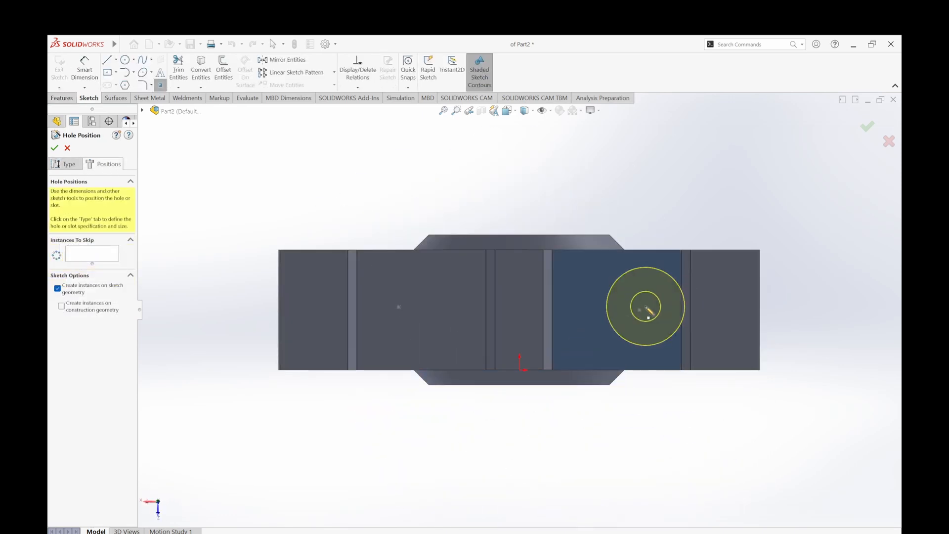
{"action": "left_click", "coordinate": [639, 310]}
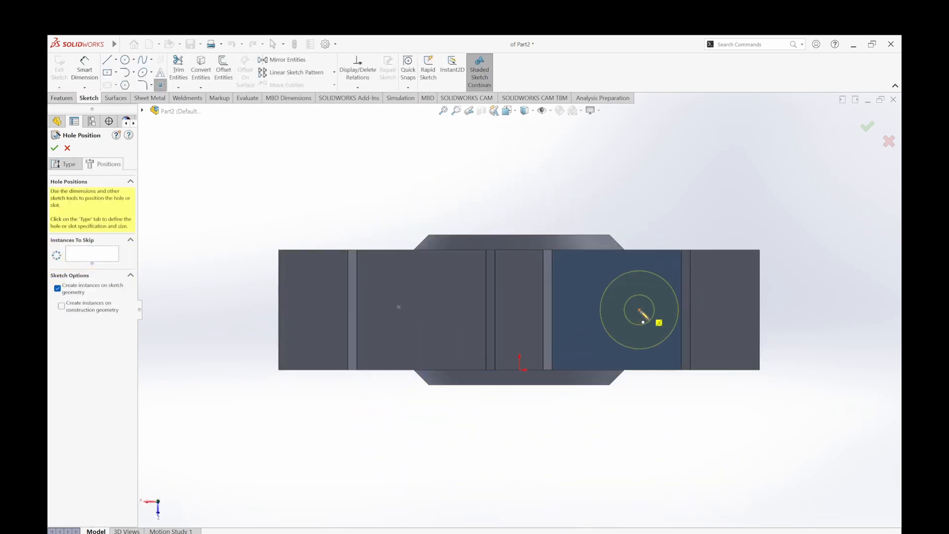
{"action": "left_click", "coordinate": [399, 307]}
{"action": "left_click", "coordinate": [54, 148]}
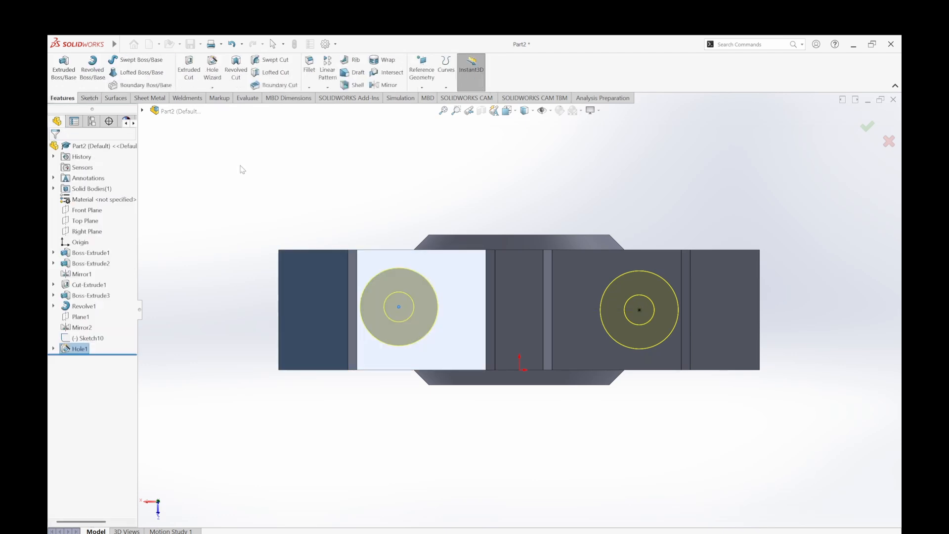
{"action": "middle_click_drag", "start_coordinate": [536, 195], "coordinate": [534, 110]}
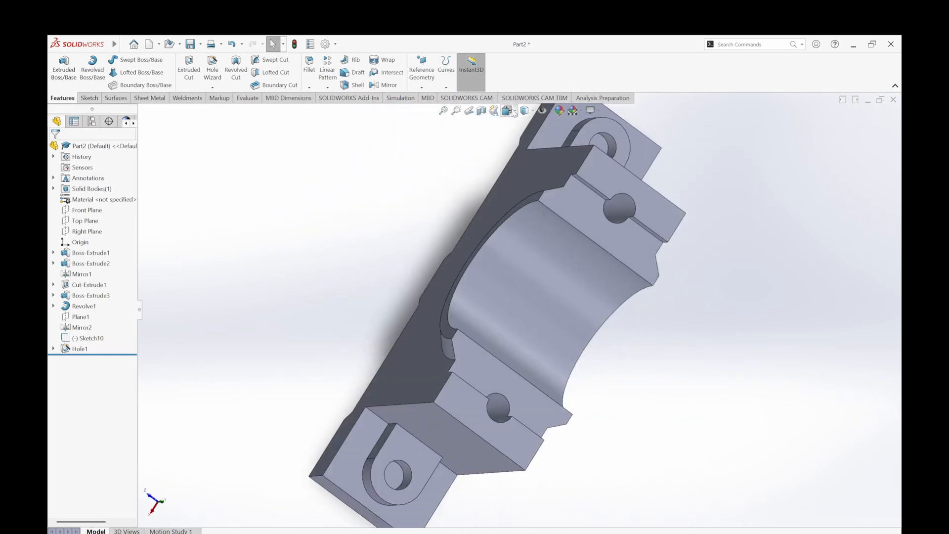
Step: Inspect the finished block in isometric view and from the front, checking the holed boss on the base flange up close
{"action": "left_click", "coordinate": [524, 110]}
{"action": "left_click", "coordinate": [559, 156]}
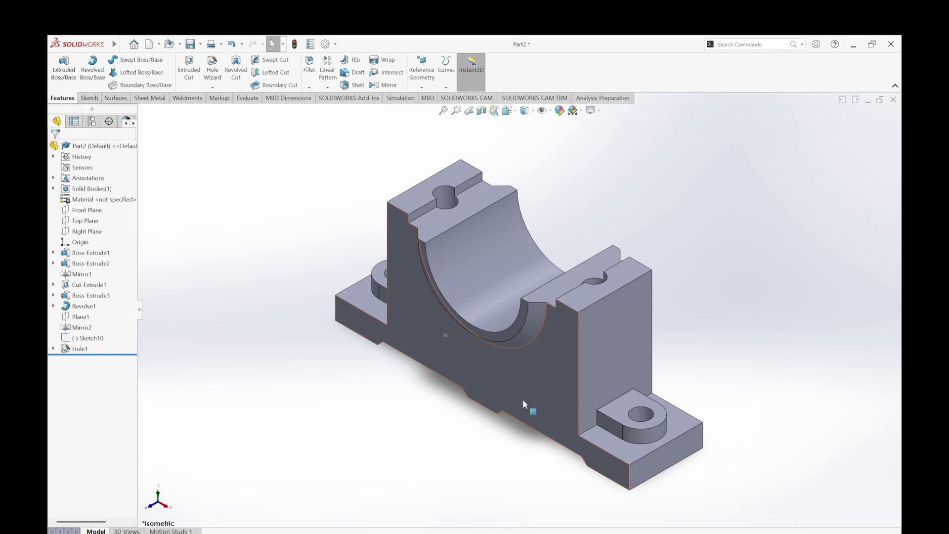
{"action": "middle_click_drag", "start_coordinate": [523, 399], "coordinate": [500, 364]}
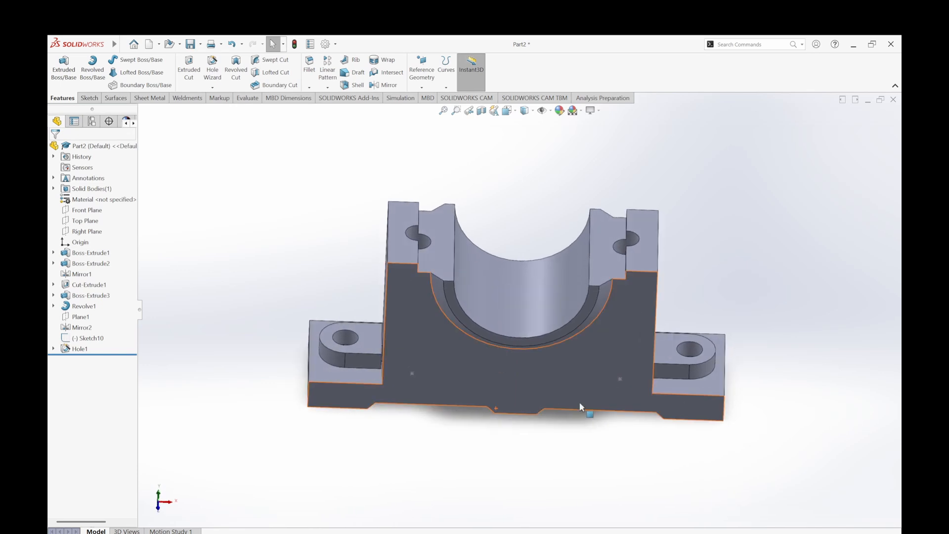
{"action": "middle_click_drag", "start_coordinate": [611, 413], "coordinate": [510, 391]}
{"action": "middle_click_drag", "start_coordinate": [409, 381], "coordinate": [375, 369]}
{"action": "scroll", "coordinate": [353, 365], "scroll_direction": "down", "scroll_amount": 7}
{"action": "middle_click_drag", "start_coordinate": [470, 347], "coordinate": [476, 313]}
{"action": "left_click", "coordinate": [431, 325]}
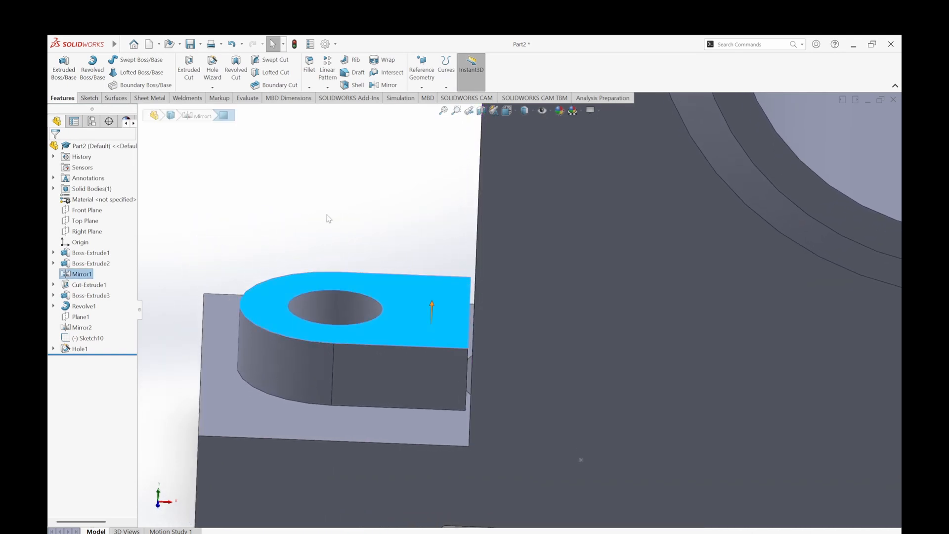
{"action": "left_click", "coordinate": [302, 210]}
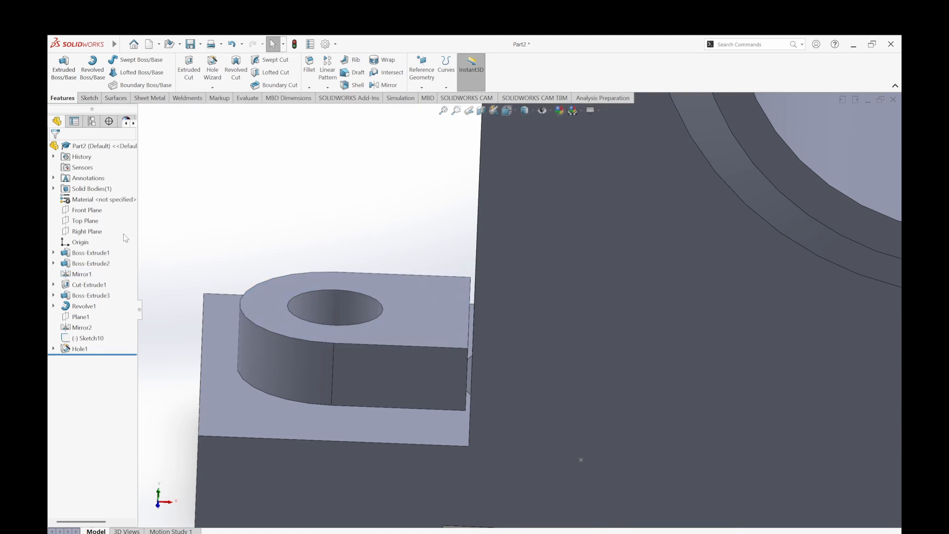
Step: Edit the base profile sketch and dimension the short top edge left of the notch to 6 mm
{"action": "left_click", "coordinate": [99, 253]}
{"action": "left_click", "coordinate": [117, 227]}
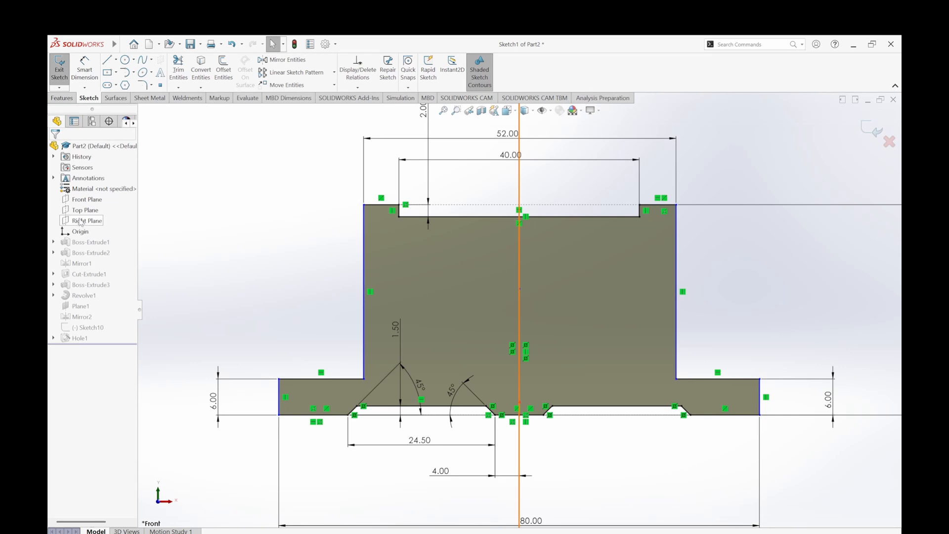
{"action": "left_click", "coordinate": [85, 70]}
{"action": "left_click", "coordinate": [378, 204]}
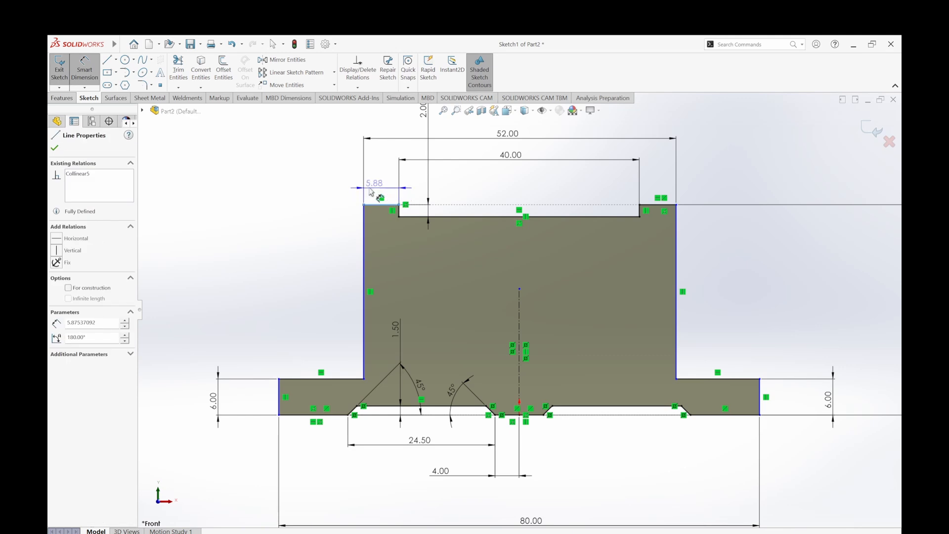
{"action": "left_click", "coordinate": [320, 181]}
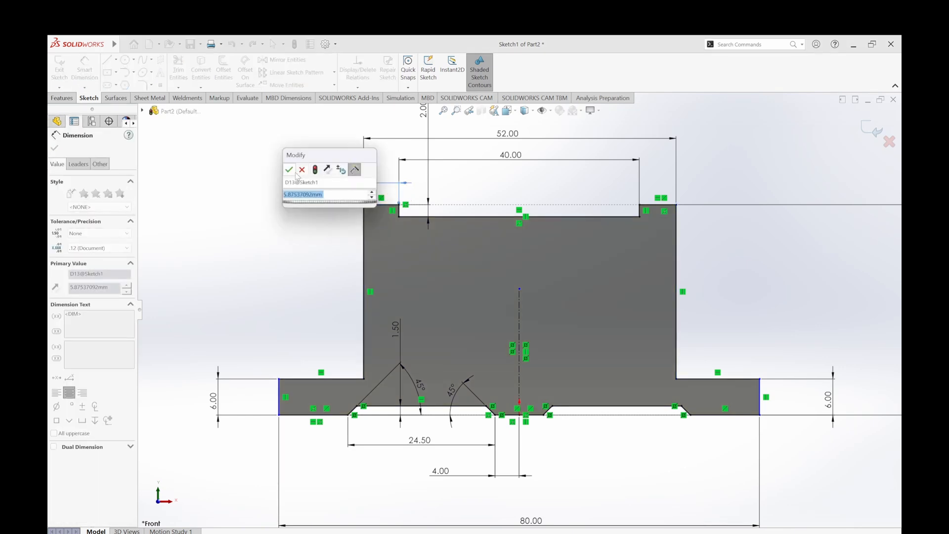
{"action": "left_click", "coordinate": [290, 170]}
{"action": "double_click", "coordinate": [330, 177]}
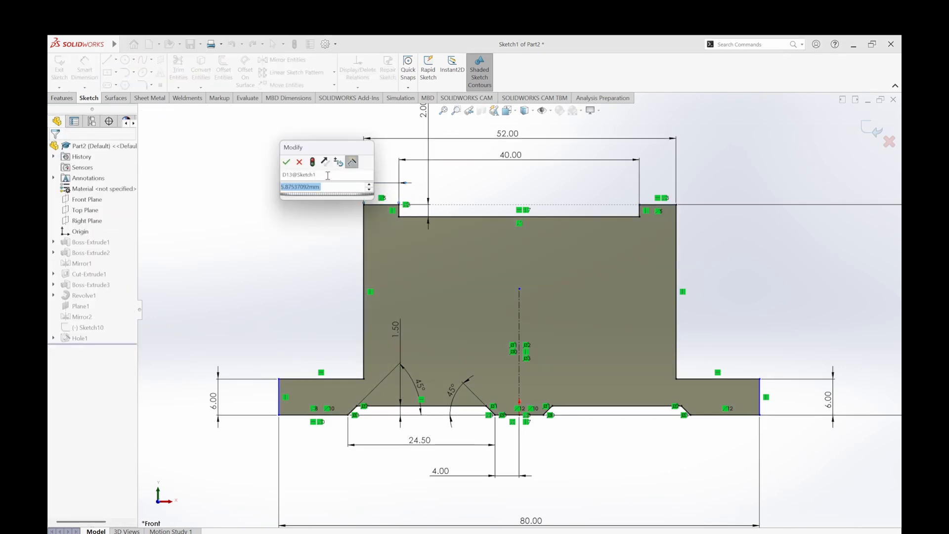
{"action": "type", "text": "6"}
{"action": "key", "text": "Return"}
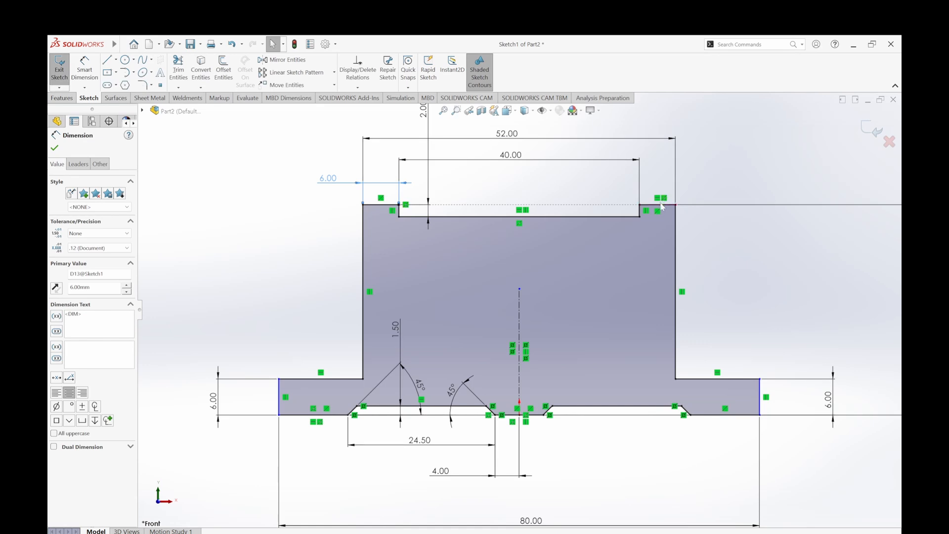
Step: Add a driven dimension to the short top edge right of the notch and exit the profile sketch
{"action": "left_click", "coordinate": [85, 70]}
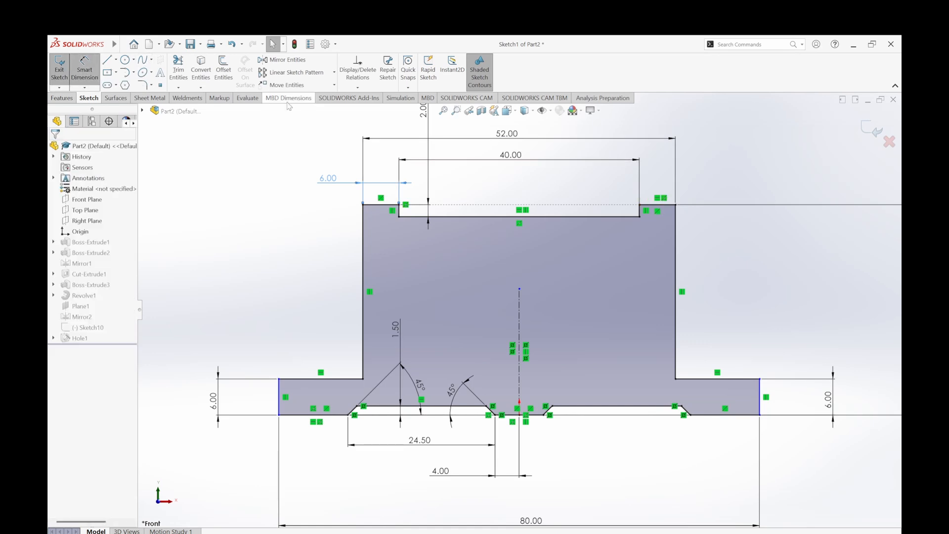
{"action": "left_click", "coordinate": [664, 204]}
{"action": "left_click", "coordinate": [719, 164]}
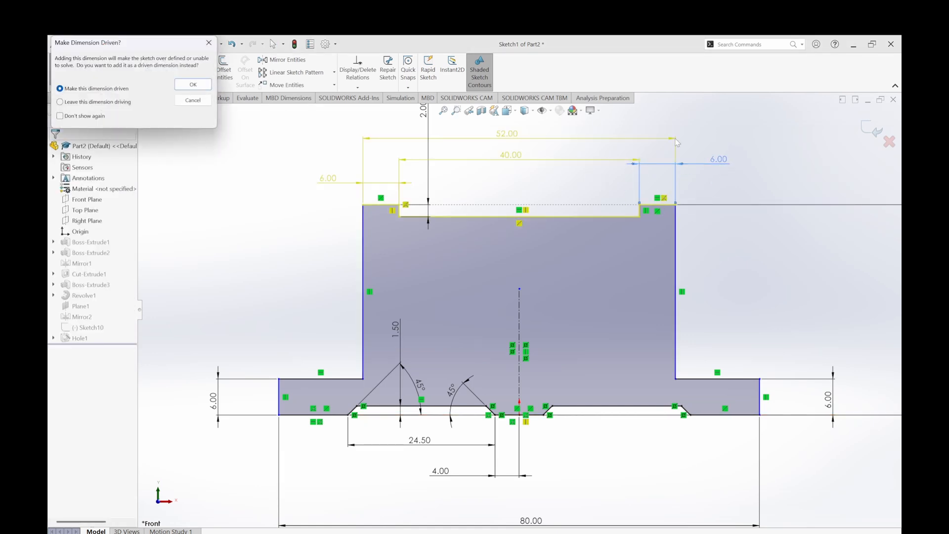
{"action": "left_click", "coordinate": [181, 87]}
{"action": "left_click", "coordinate": [869, 131]}
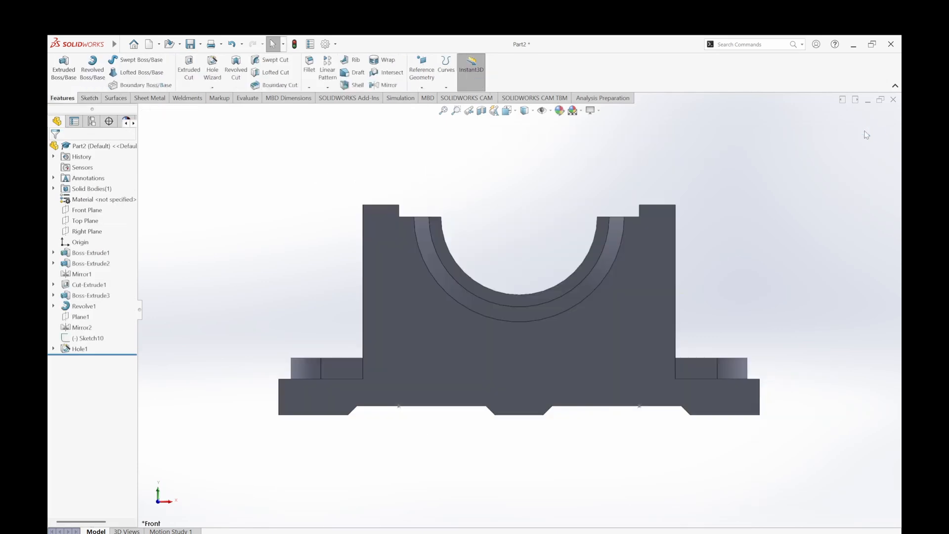
Step: Hide the leftover point sketch on the underside and show the part in isometric view against a plain white scene
{"action": "mouse_move", "coordinate": [784, 298]}
{"action": "middle_mouse_down"}
{"action": "mouse_move", "coordinate": [771, 135]}
{"action": "mouse_move", "coordinate": [409, 400]}
{"action": "middle_mouse_up"}
{"action": "left_click", "coordinate": [416, 374]}
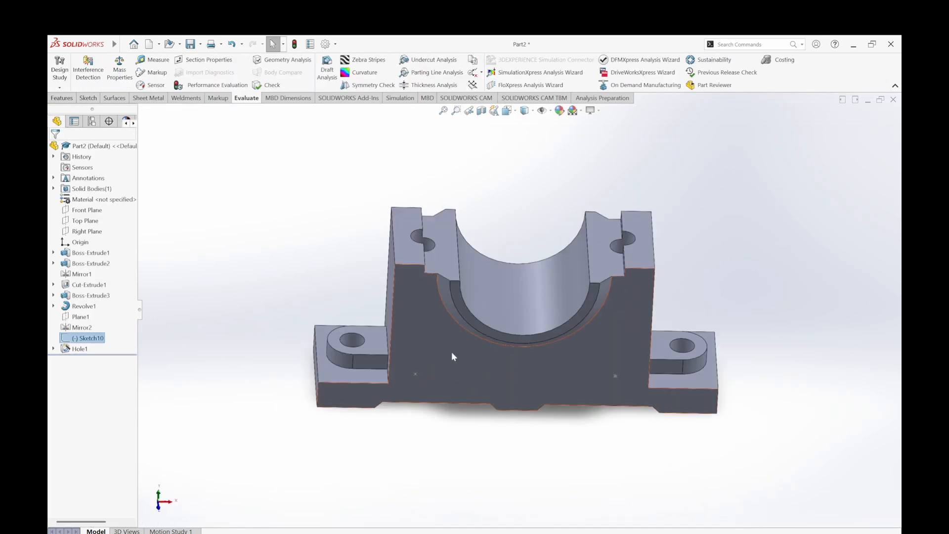
{"action": "left_click", "coordinate": [509, 111]}
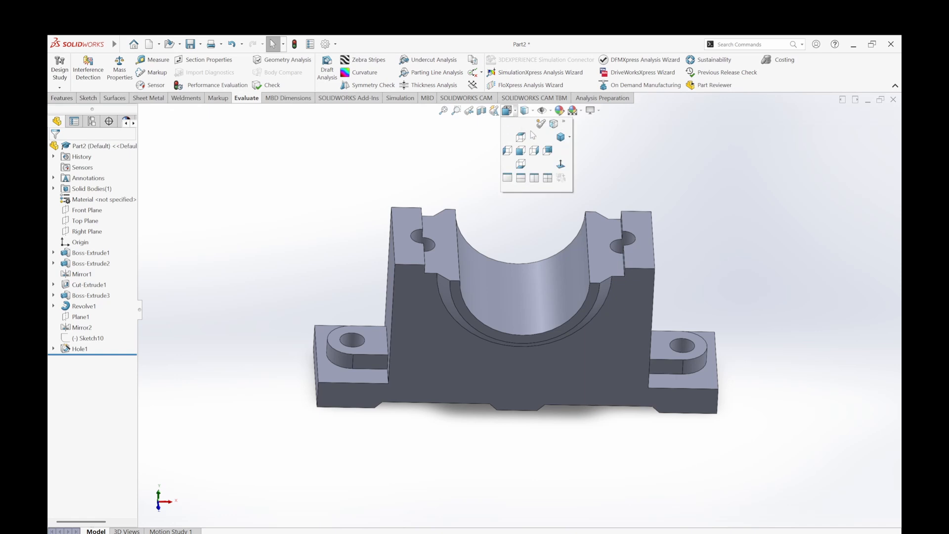
{"action": "left_click", "coordinate": [561, 140]}
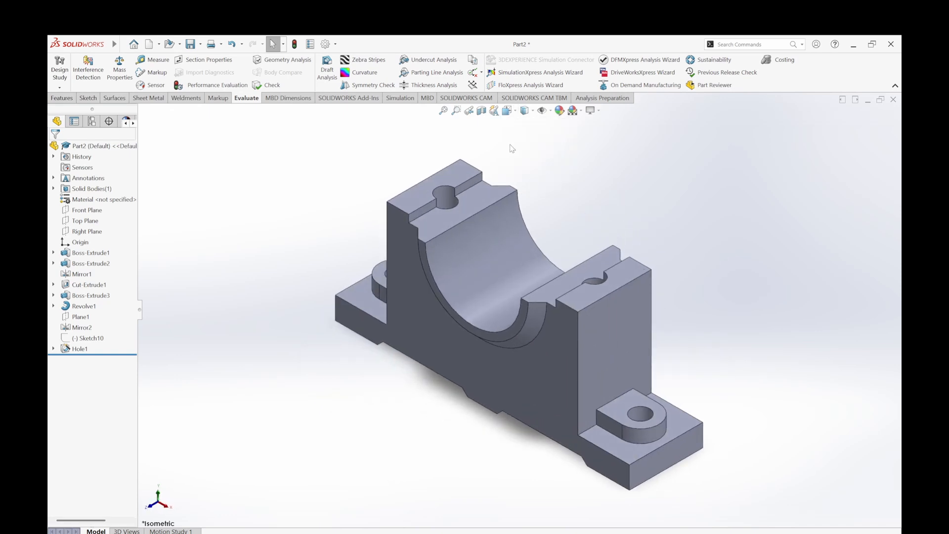
{"action": "left_click", "coordinate": [582, 110]}
{"action": "left_click", "coordinate": [598, 136]}
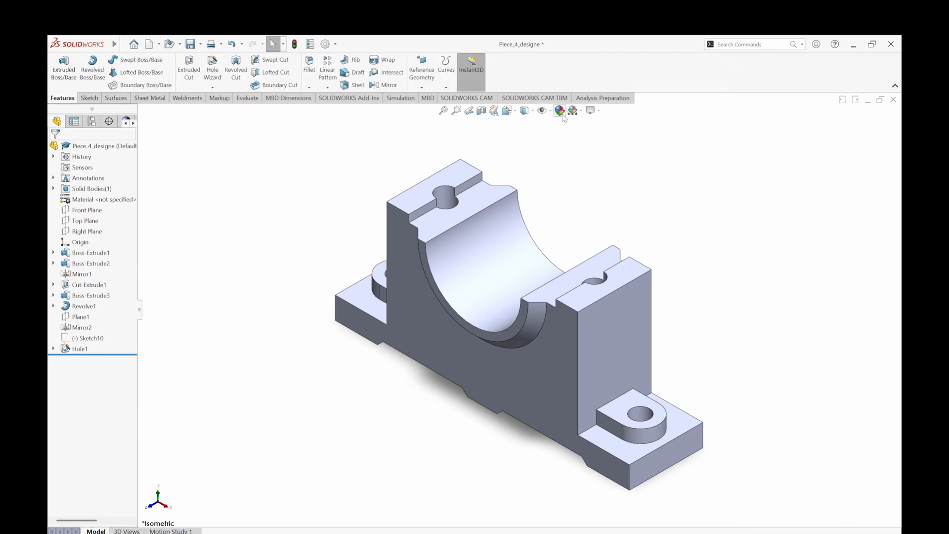
Step: Recolour the whole part light grey (RGB 192, 192, 192) and save the file
{"action": "left_click", "coordinate": [562, 114]}
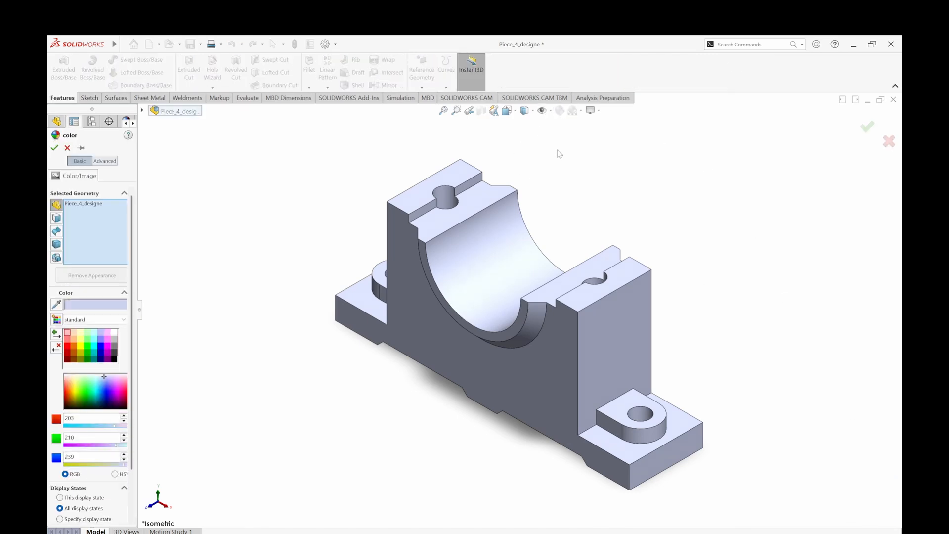
{"action": "left_click", "coordinate": [115, 341]}
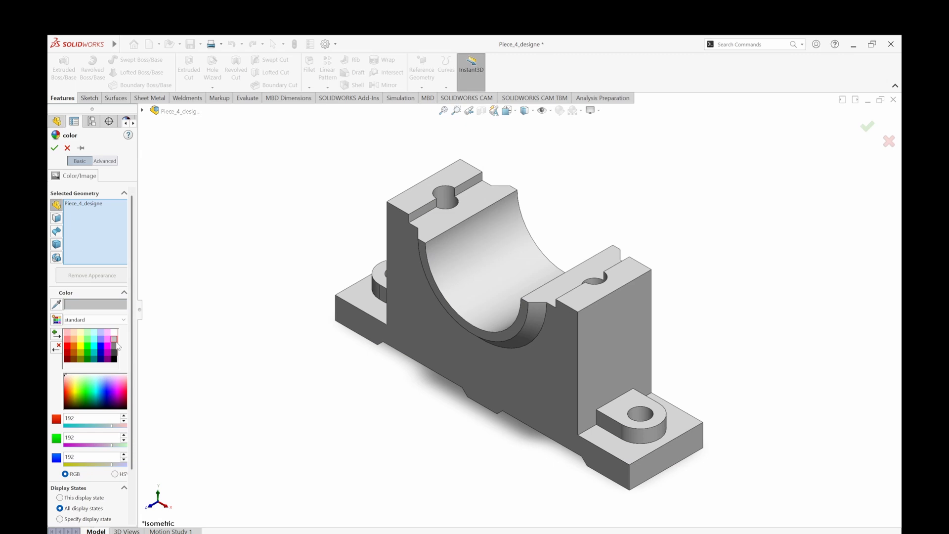
{"action": "left_click", "coordinate": [55, 148]}
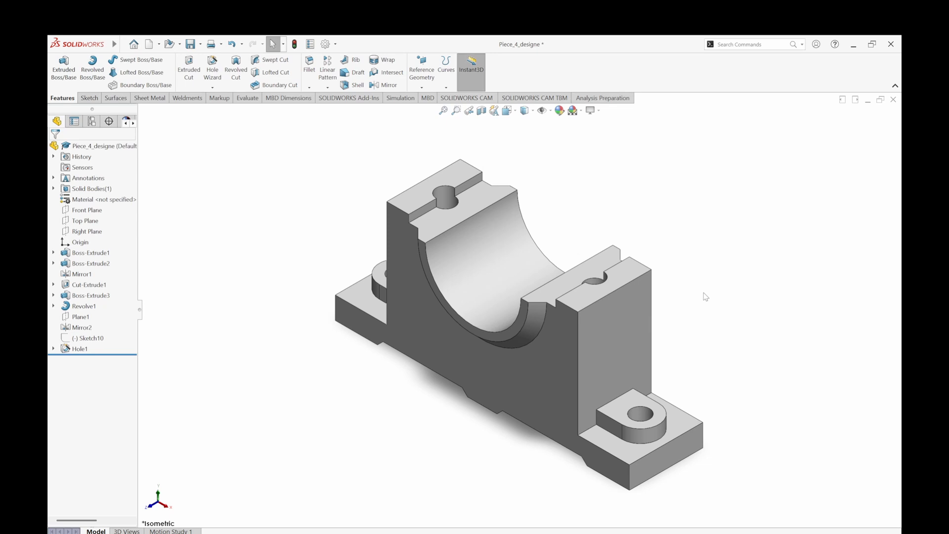
{"action": "key", "text": "ctrl+s"}
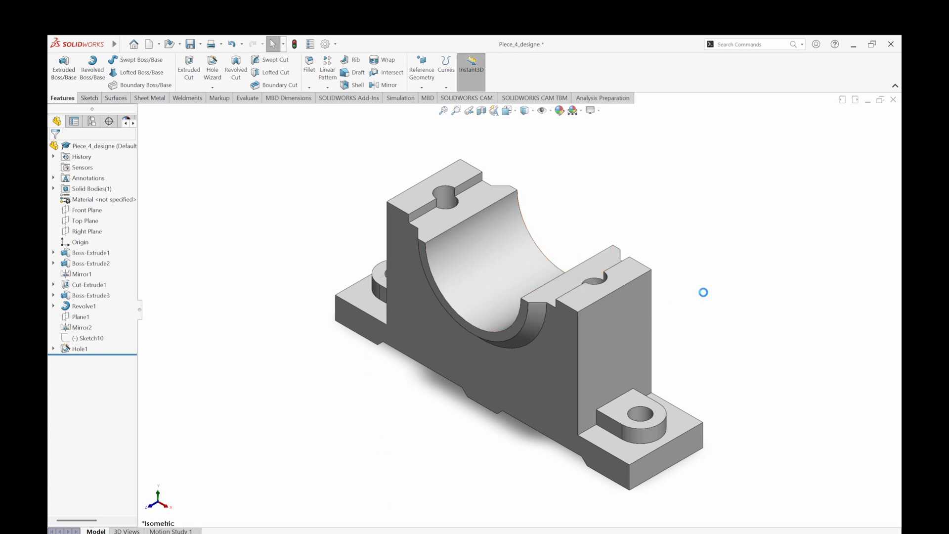